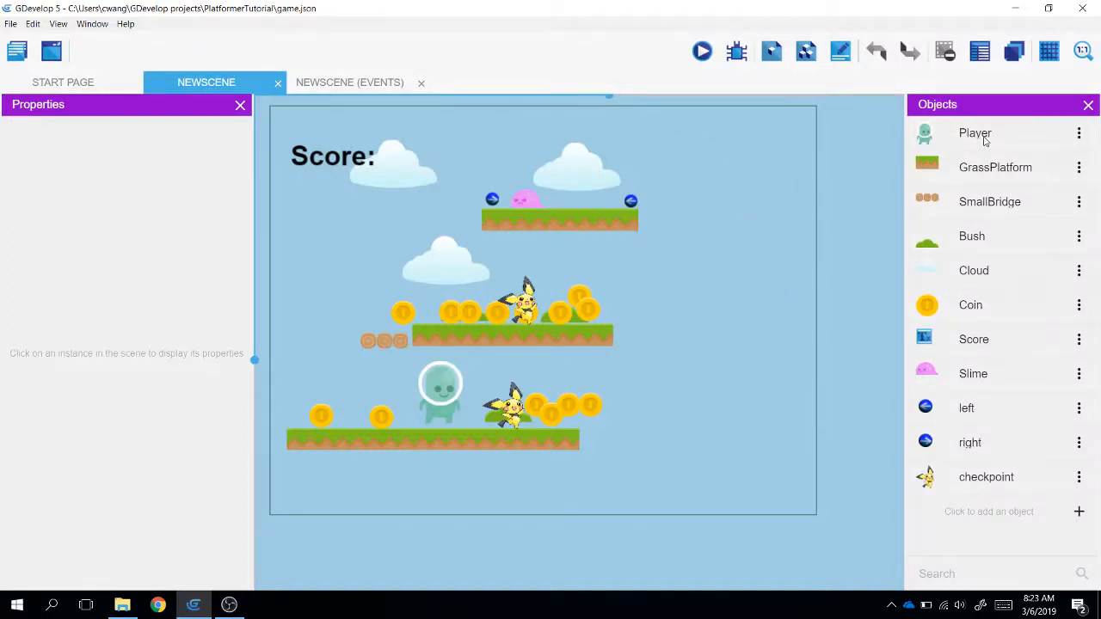
- Open the Player object for editing
{"action": "left_click", "coordinate": [953, 136]}
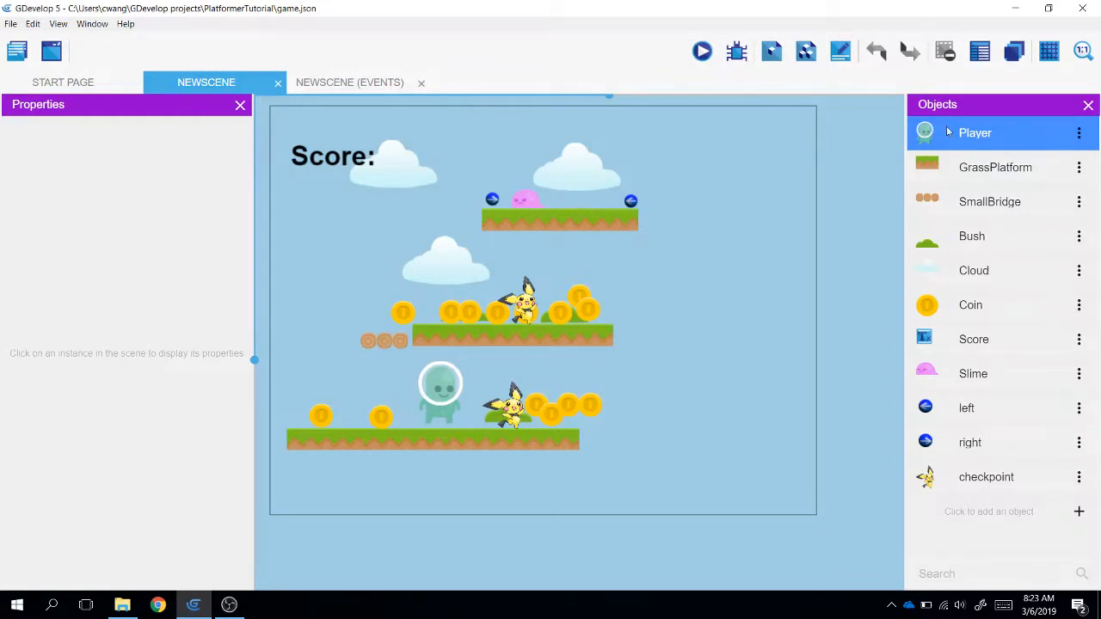
{"action": "left_click", "coordinate": [1078, 132]}
{"action": "left_click", "coordinate": [1031, 161]}
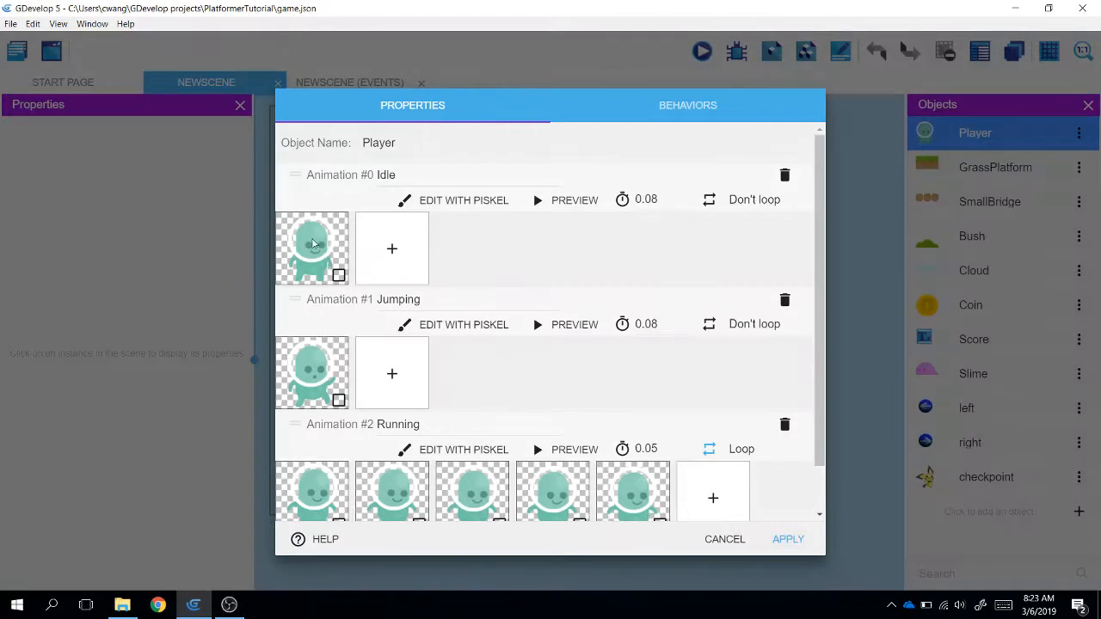
{"action": "left_click", "coordinate": [465, 201]}
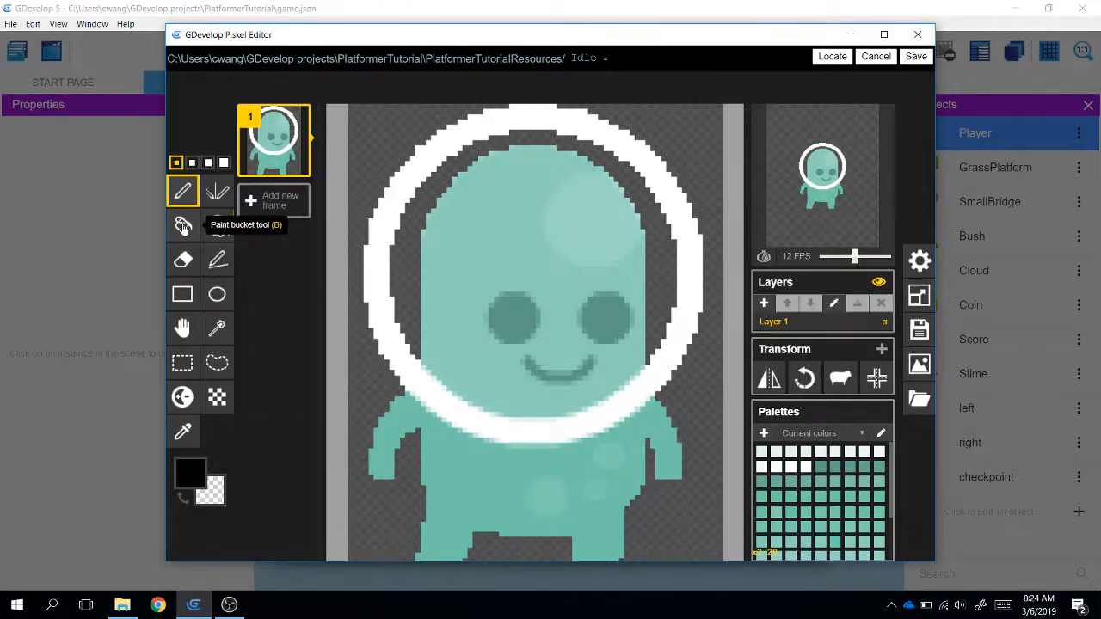
{"action": "left_click", "coordinate": [183, 365]}
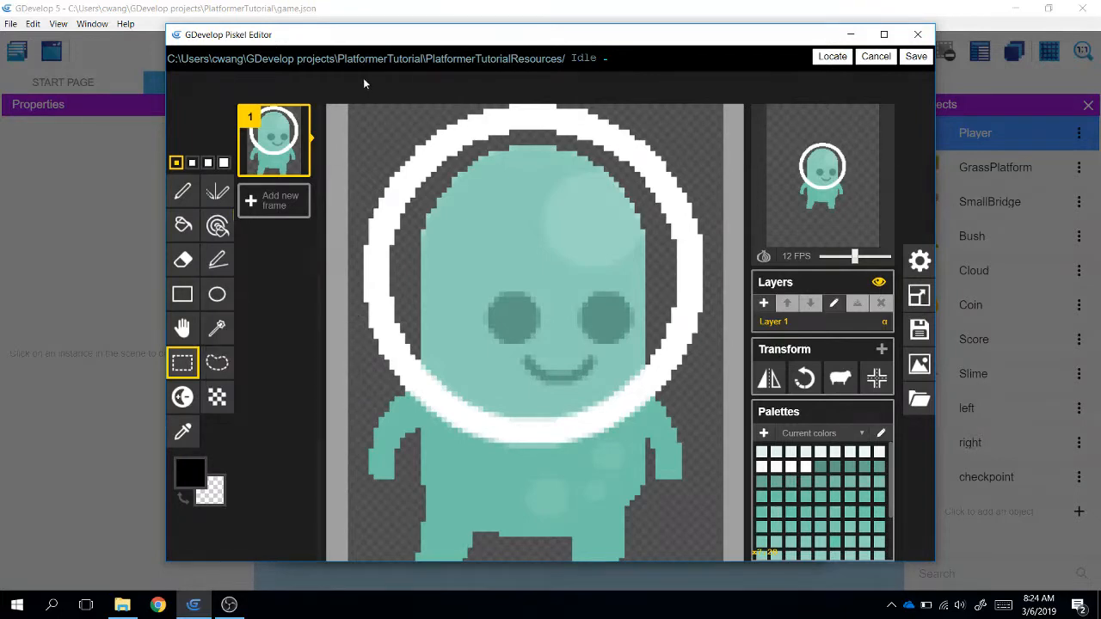
{"action": "left_click_drag", "start_coordinate": [350, 103], "coordinate": [729, 567]}
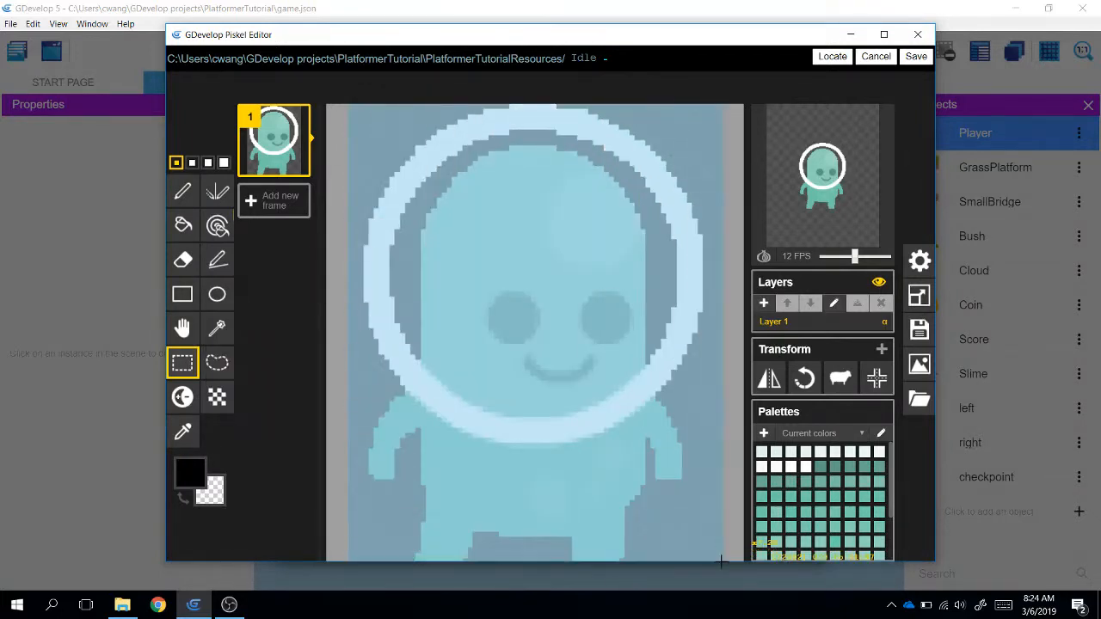
{"action": "key", "text": "Delete"}
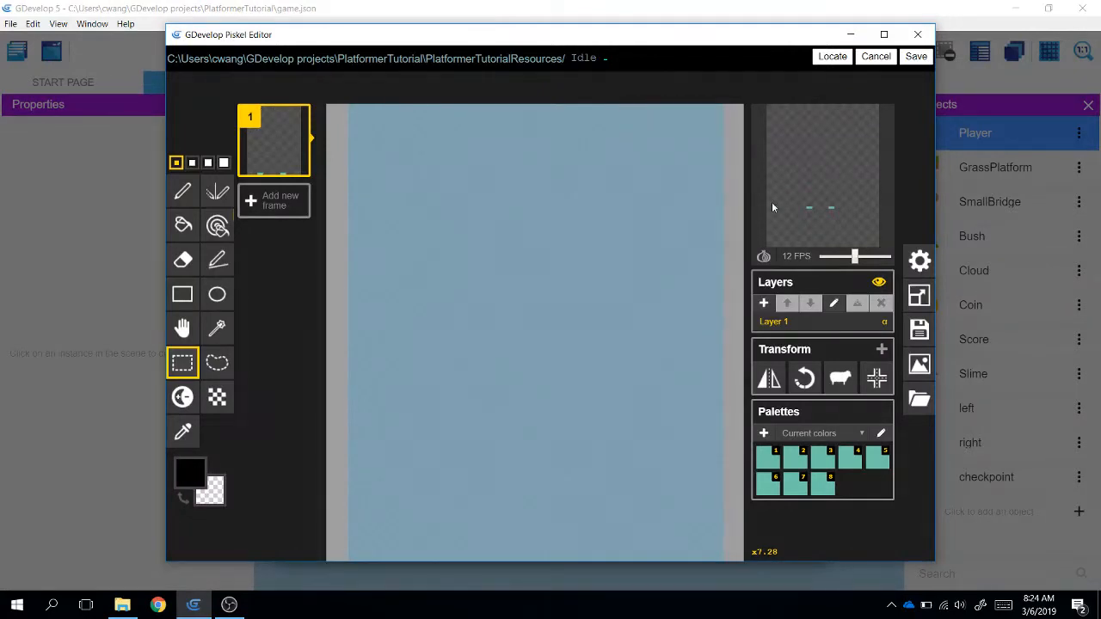
{"action": "left_click", "coordinate": [873, 58]}
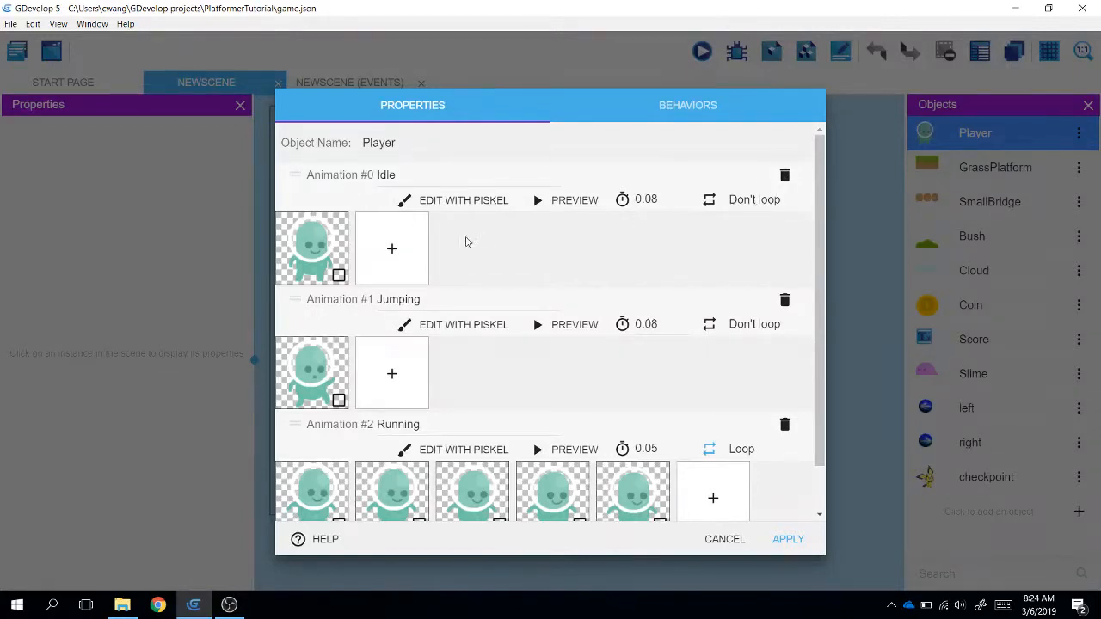
- Replace the Player's Idle animation with a new empty one named Idle, placed first in the animation order, and apply the change
{"action": "left_click", "coordinate": [785, 175]}
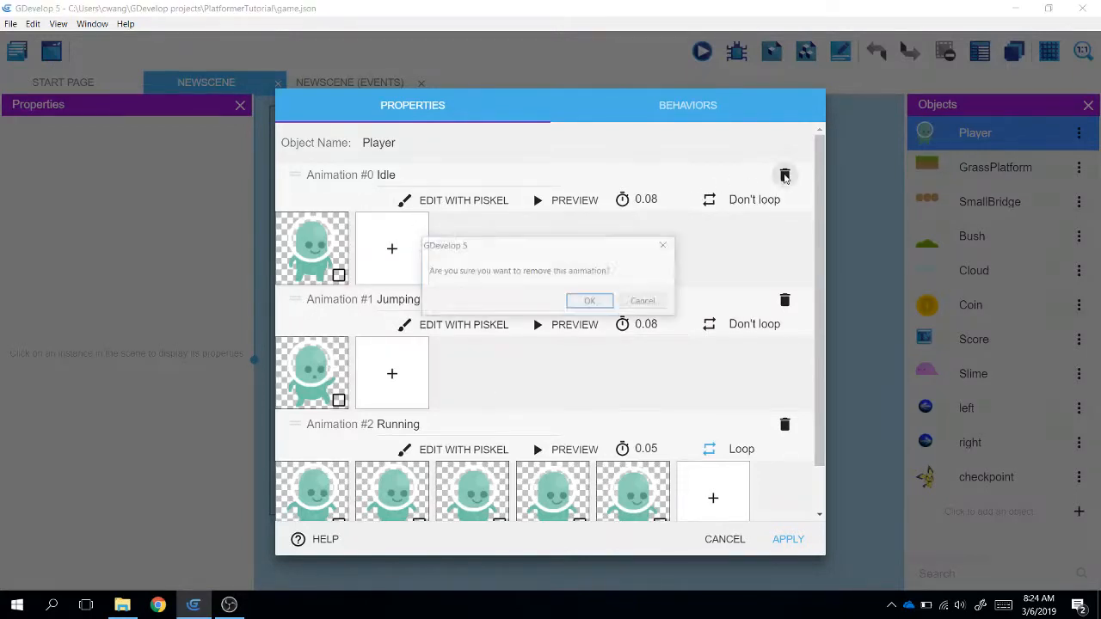
{"action": "left_click", "coordinate": [588, 301]}
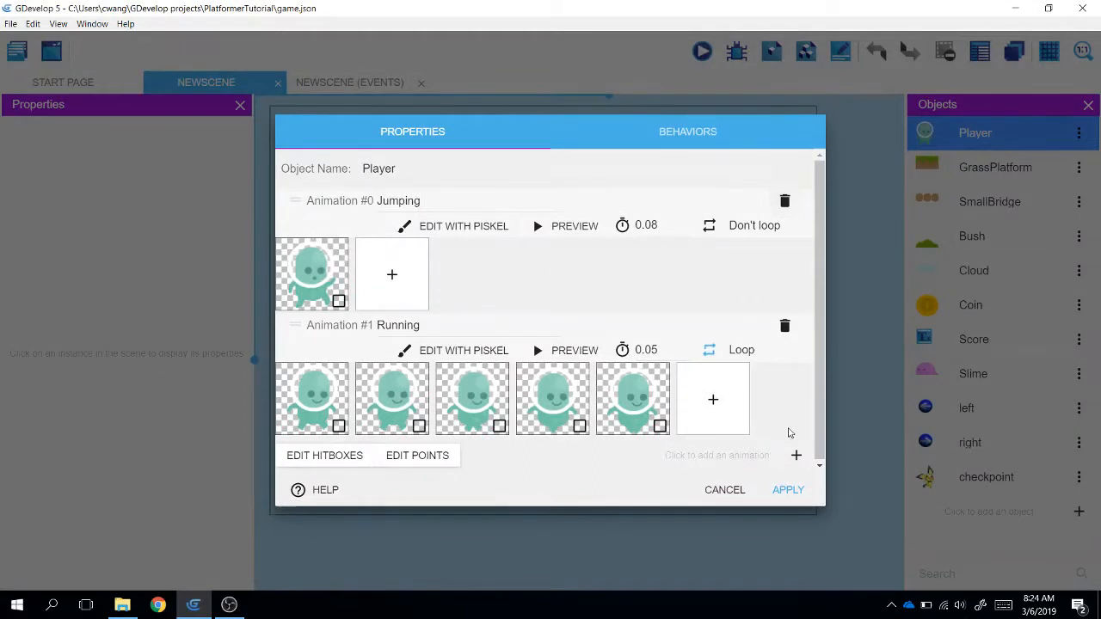
{"action": "left_click", "coordinate": [794, 456]}
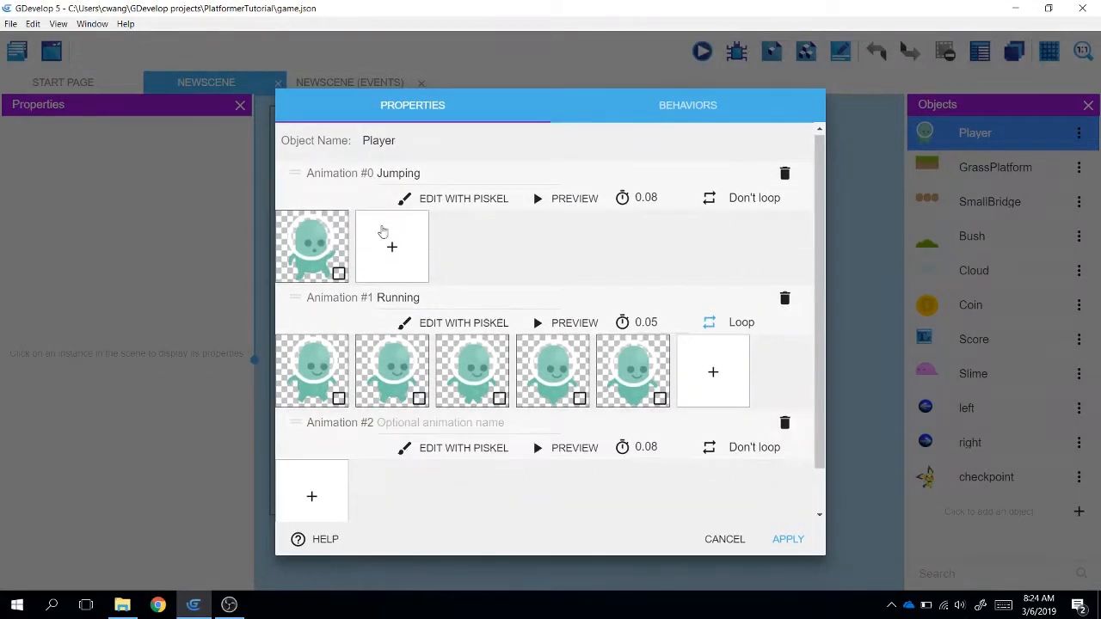
{"action": "left_click_drag", "start_coordinate": [293, 421], "coordinate": [320, 366]}
{"action": "left_click", "coordinate": [440, 172]}
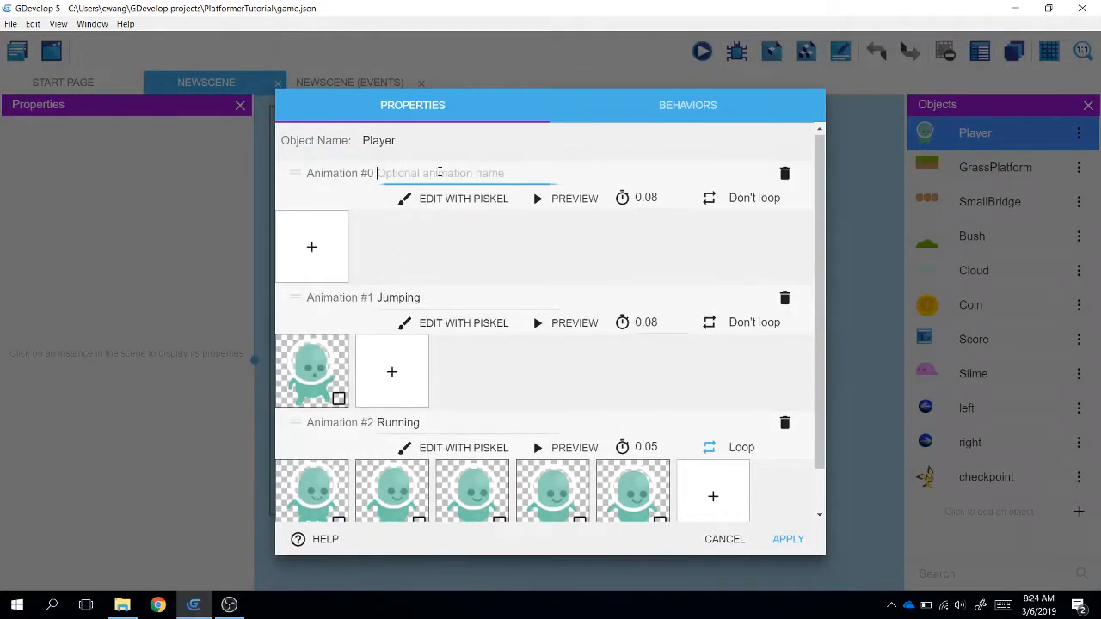
{"action": "type", "text": "Idle"}
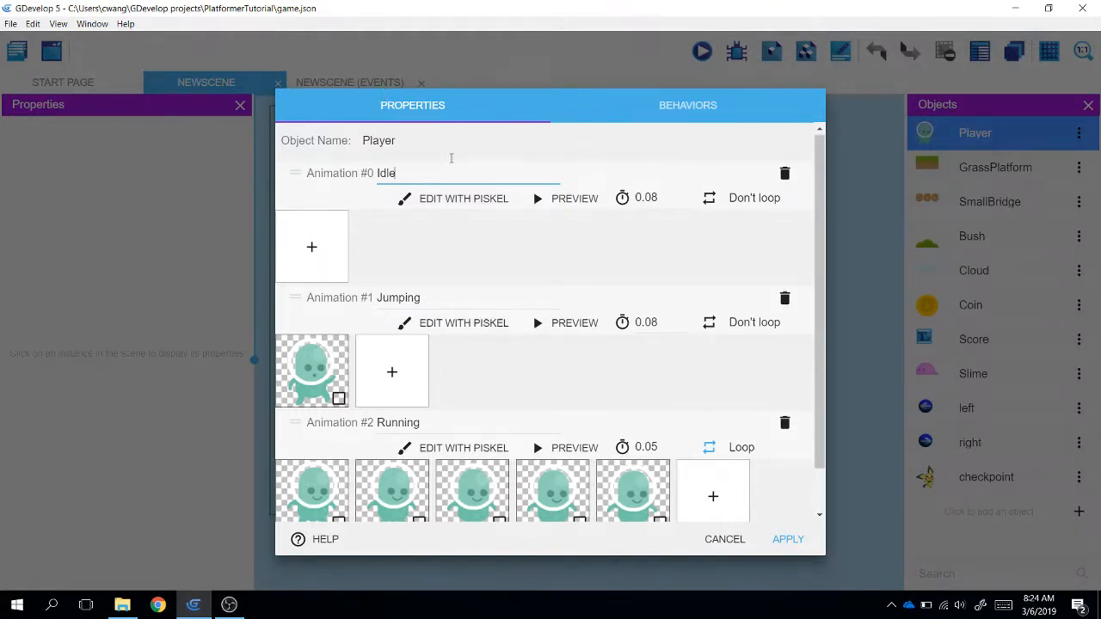
{"action": "left_click", "coordinate": [796, 543]}
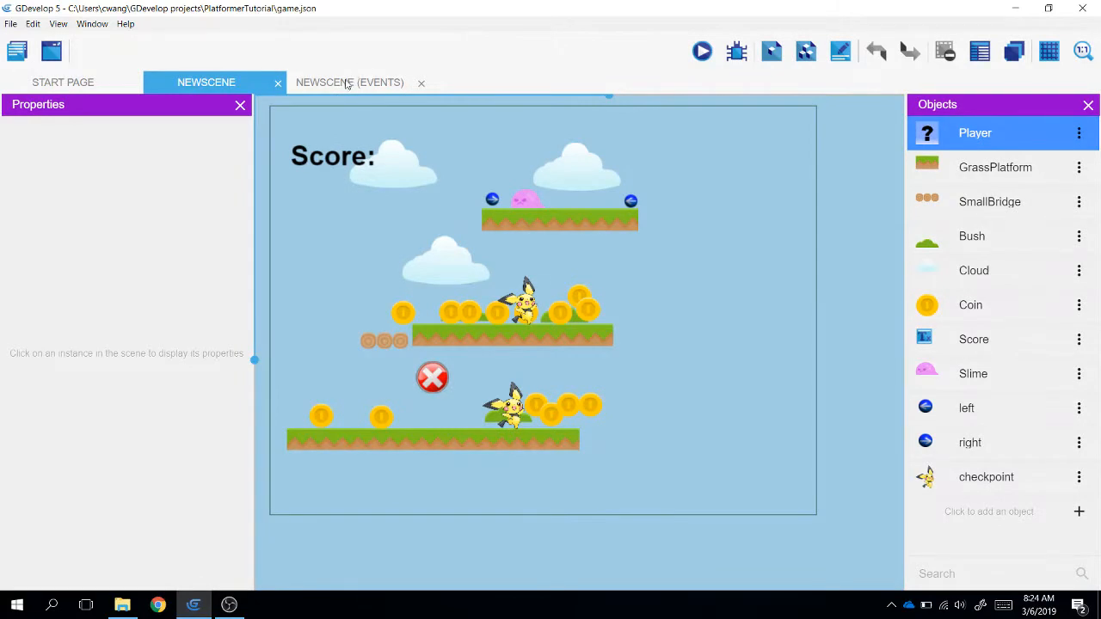
- Review which animation names the Player's scene events use, including the one for not moving, and return to the scene
{"action": "left_click", "coordinate": [344, 83]}
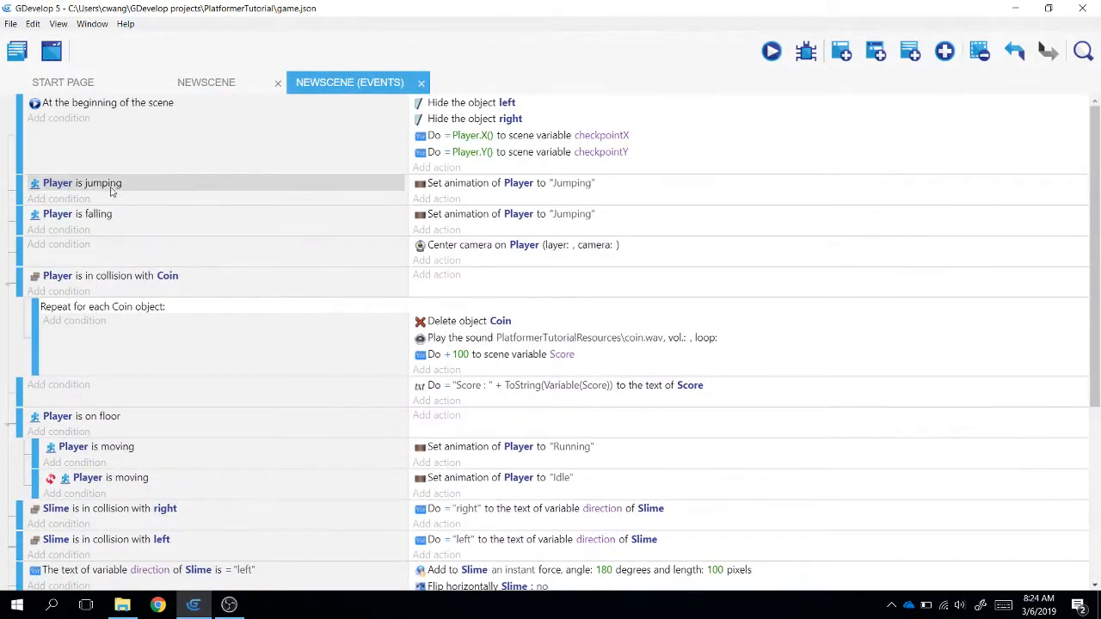
{"action": "scroll", "coordinate": [202, 226], "scroll_direction": "down", "scroll_amount": 5}
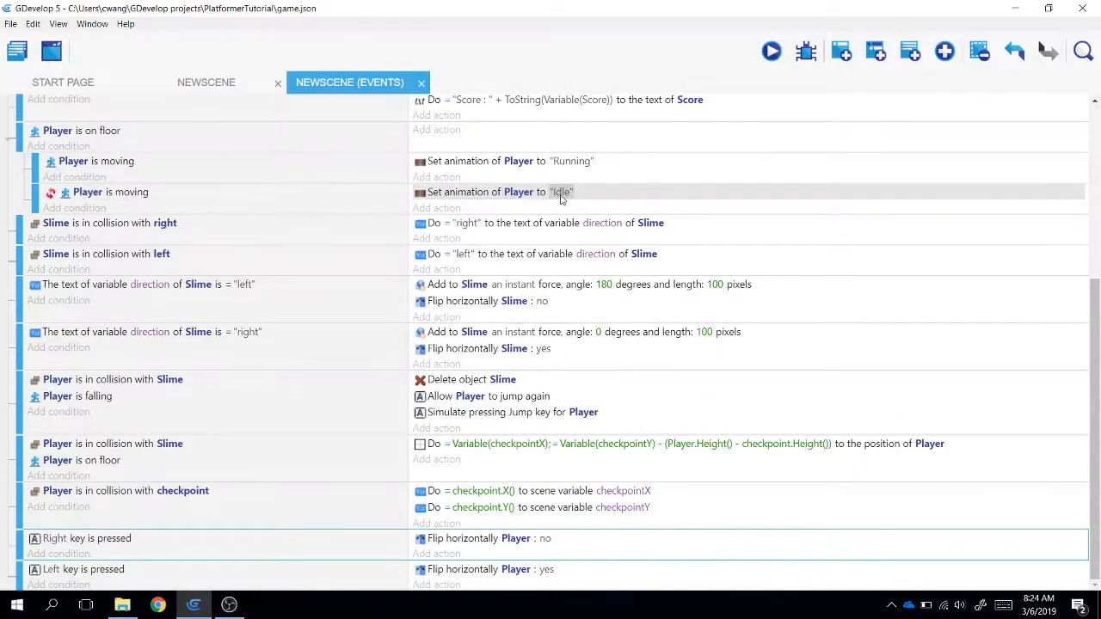
{"action": "left_click", "coordinate": [211, 81]}
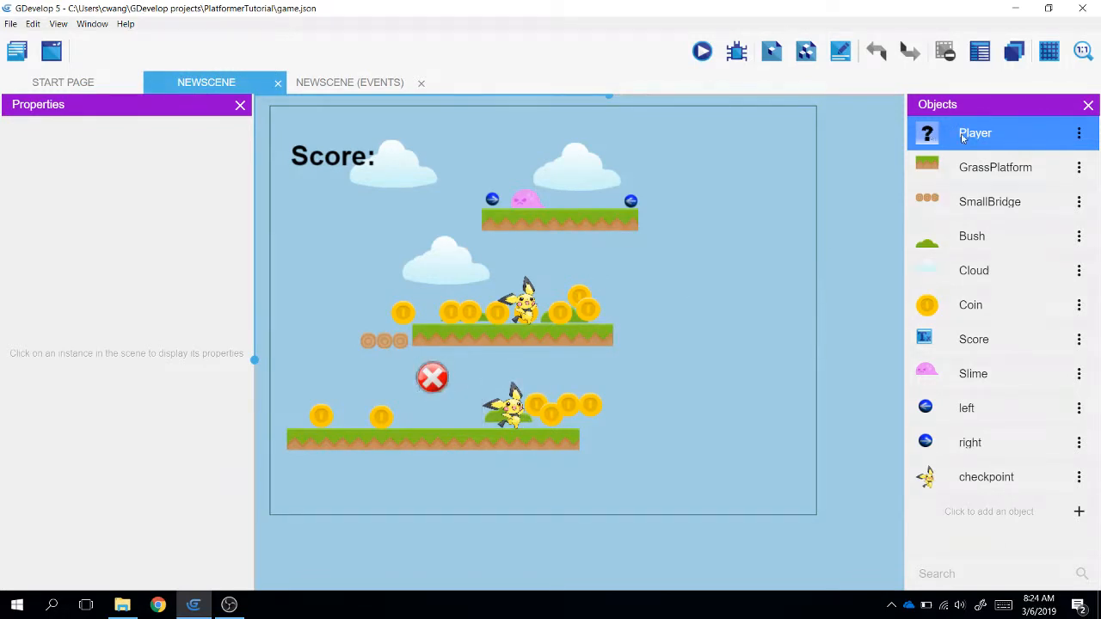
- Open the Player's empty Idle animation in Piskel and draw a rounded black head outline above the canvas centre
{"action": "left_click", "coordinate": [1078, 142]}
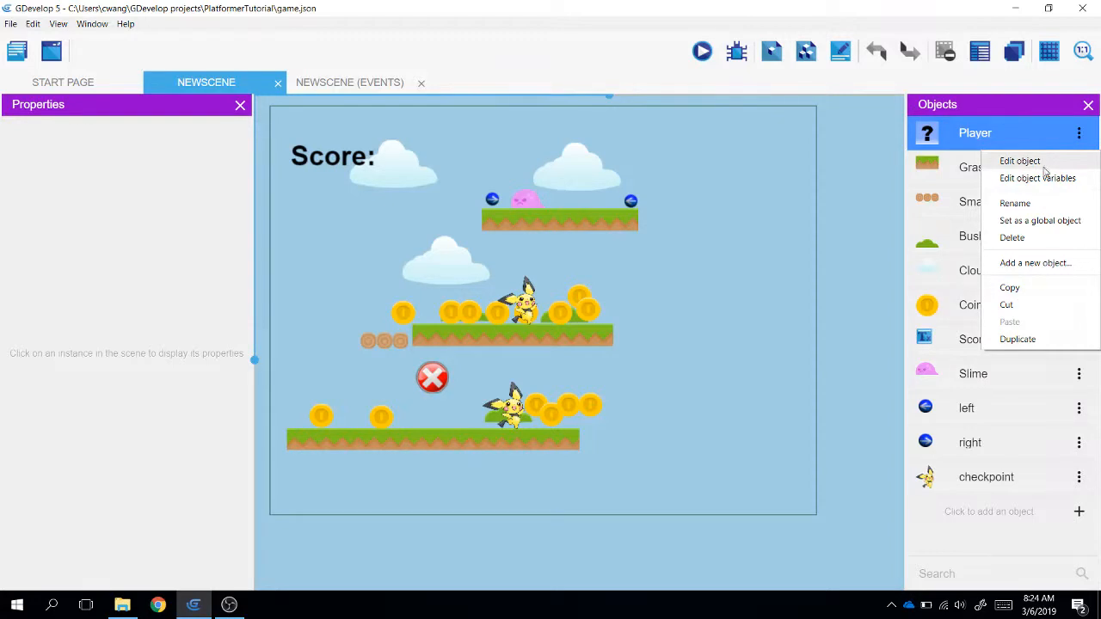
{"action": "left_click", "coordinate": [1043, 164]}
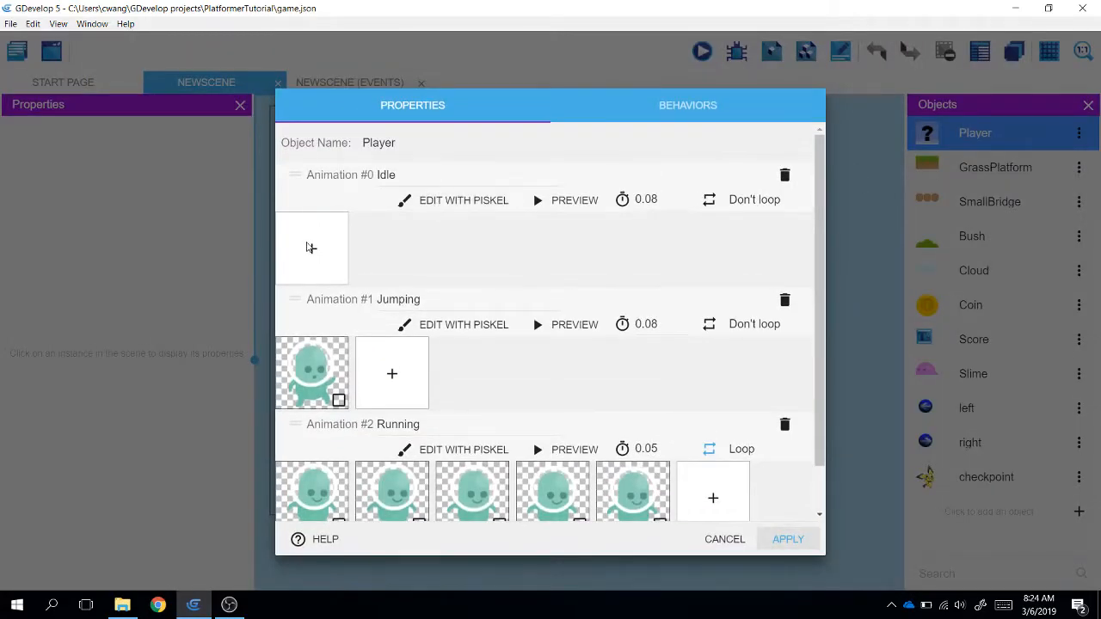
{"action": "left_click", "coordinate": [311, 248]}
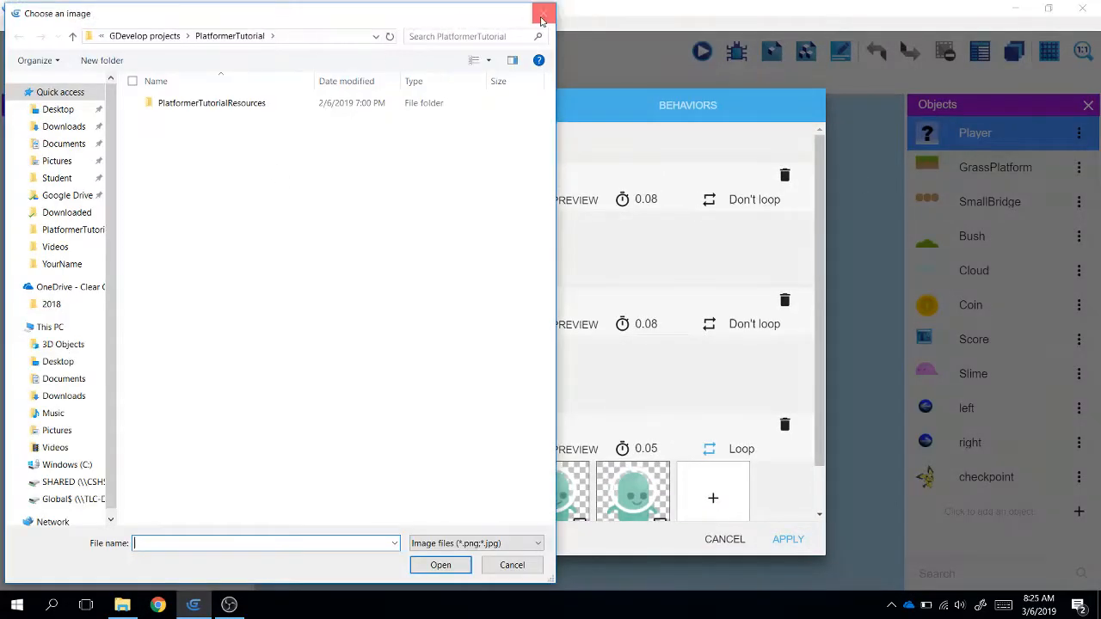
{"action": "left_click", "coordinate": [541, 17]}
{"action": "left_click", "coordinate": [471, 200]}
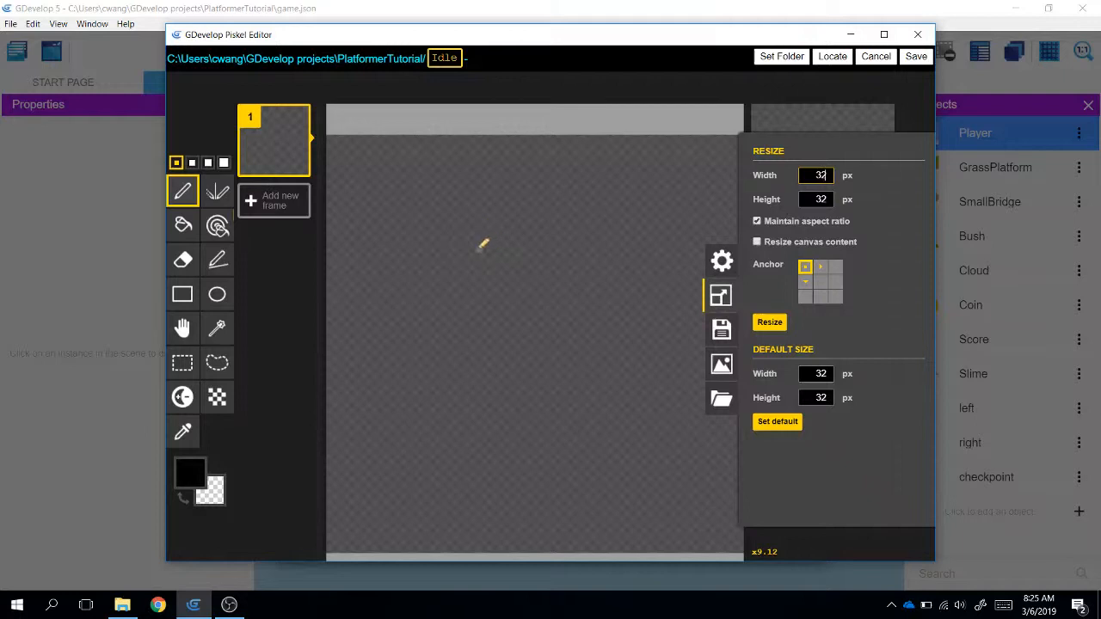
{"action": "mouse_move", "coordinate": [478, 250]}
{"action": "left_mouse_down"}
{"action": "mouse_move", "coordinate": [490, 232]}
{"action": "mouse_move", "coordinate": [566, 238]}
{"action": "mouse_move", "coordinate": [582, 284]}
{"action": "mouse_move", "coordinate": [550, 326]}
{"action": "mouse_move", "coordinate": [503, 334]}
{"action": "mouse_move", "coordinate": [474, 290]}
{"action": "mouse_move", "coordinate": [497, 227]}
{"action": "left_mouse_up"}
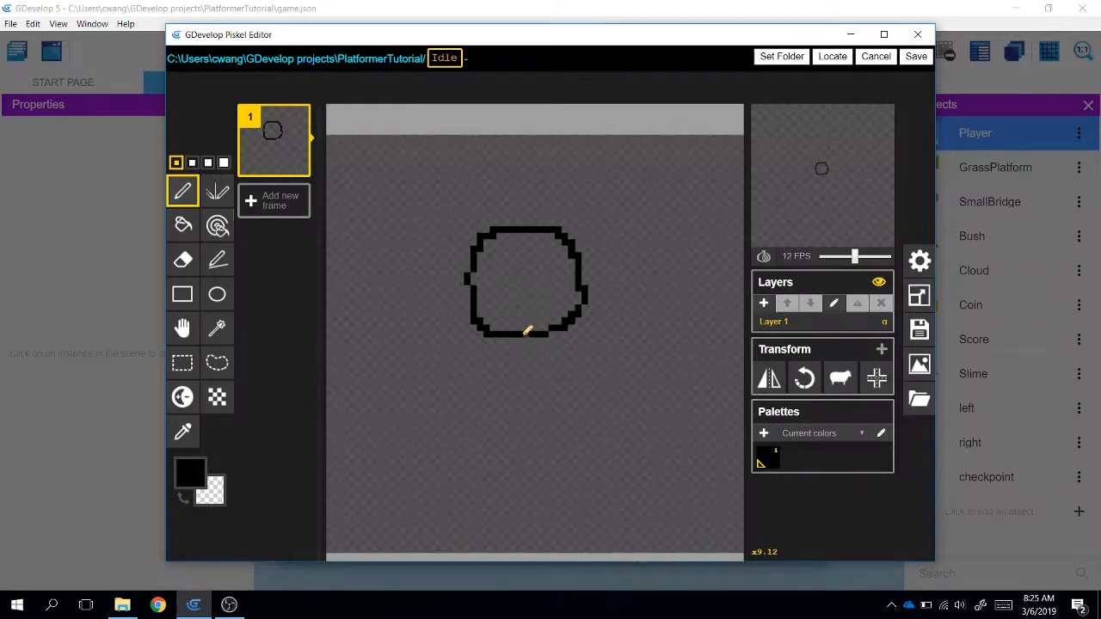
{"action": "left_click_drag", "start_coordinate": [524, 334], "coordinate": [519, 473]}
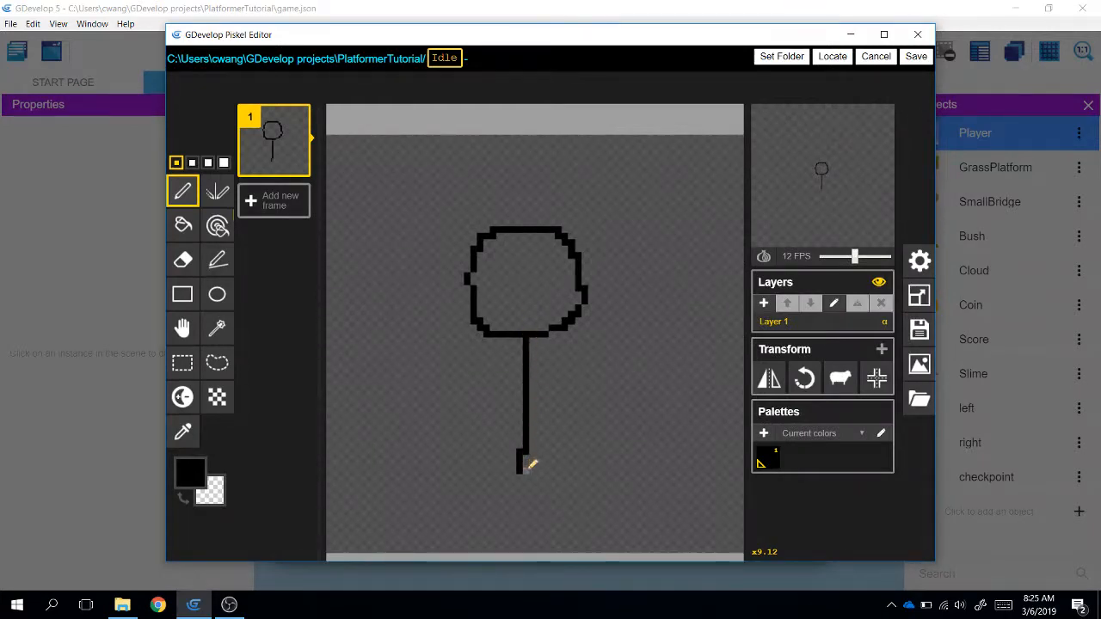
{"action": "key", "text": "ctrl+z"}
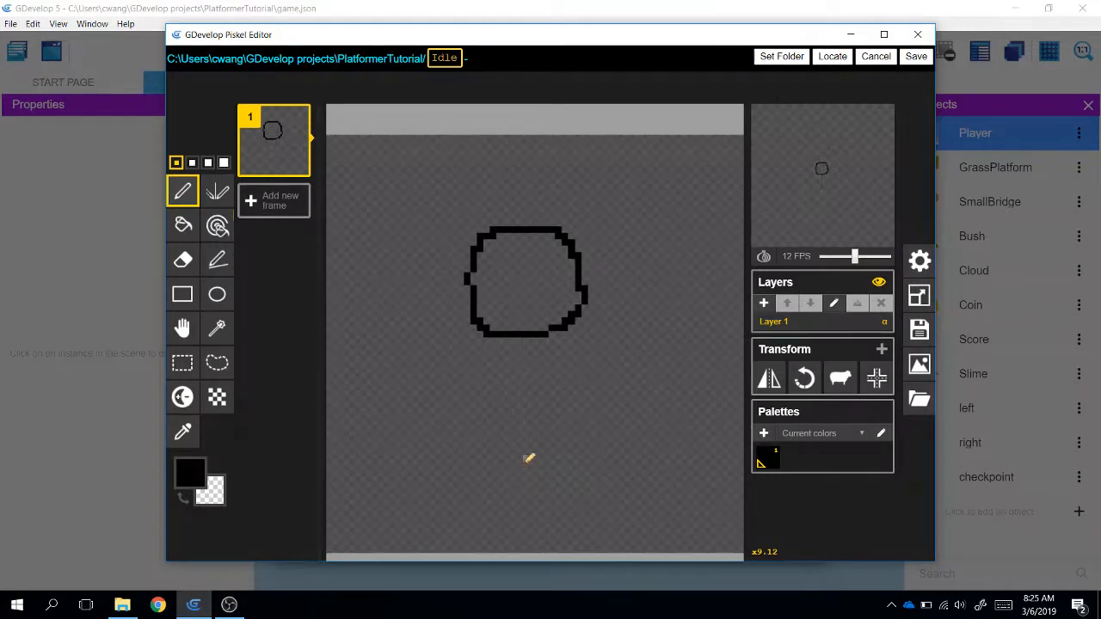
{"action": "left_click", "coordinate": [193, 166]}
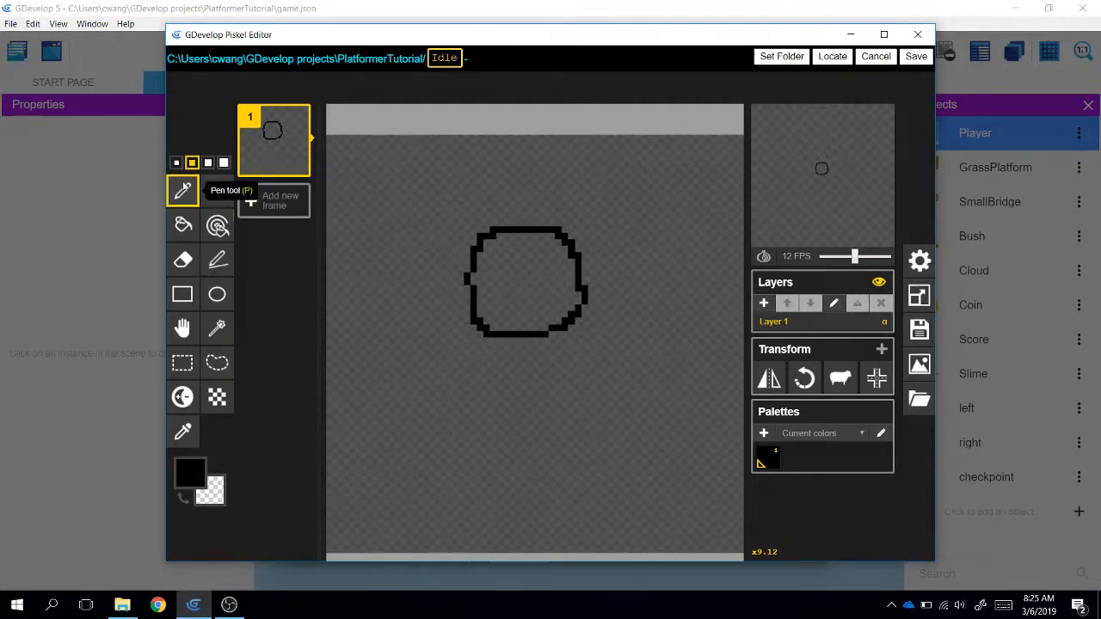
{"action": "left_click", "coordinate": [207, 162]}
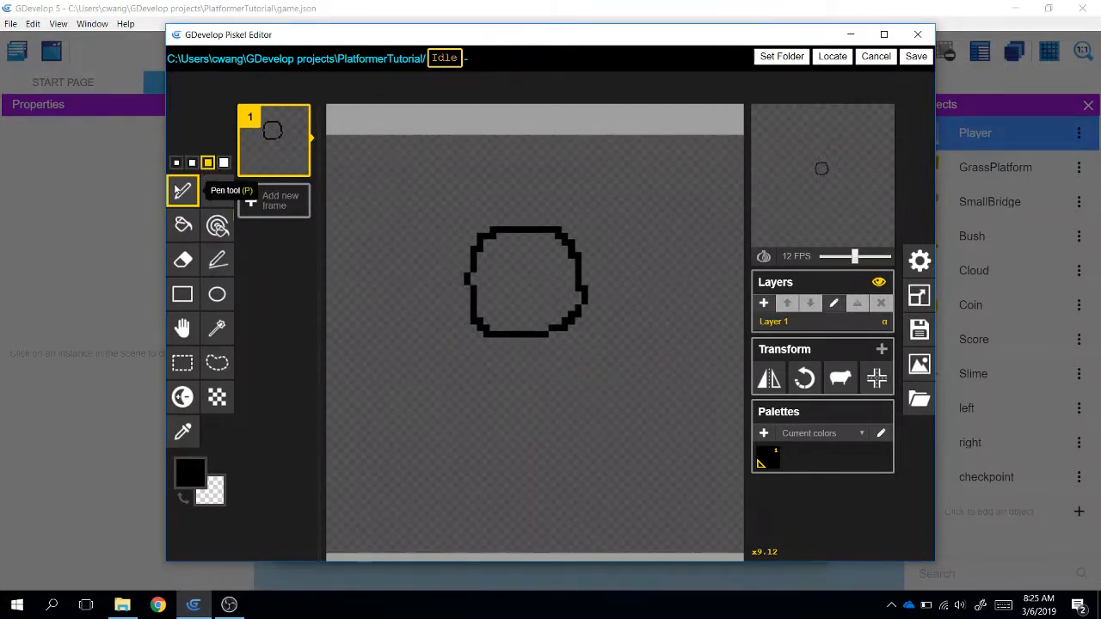
{"action": "left_click", "coordinate": [176, 163]}
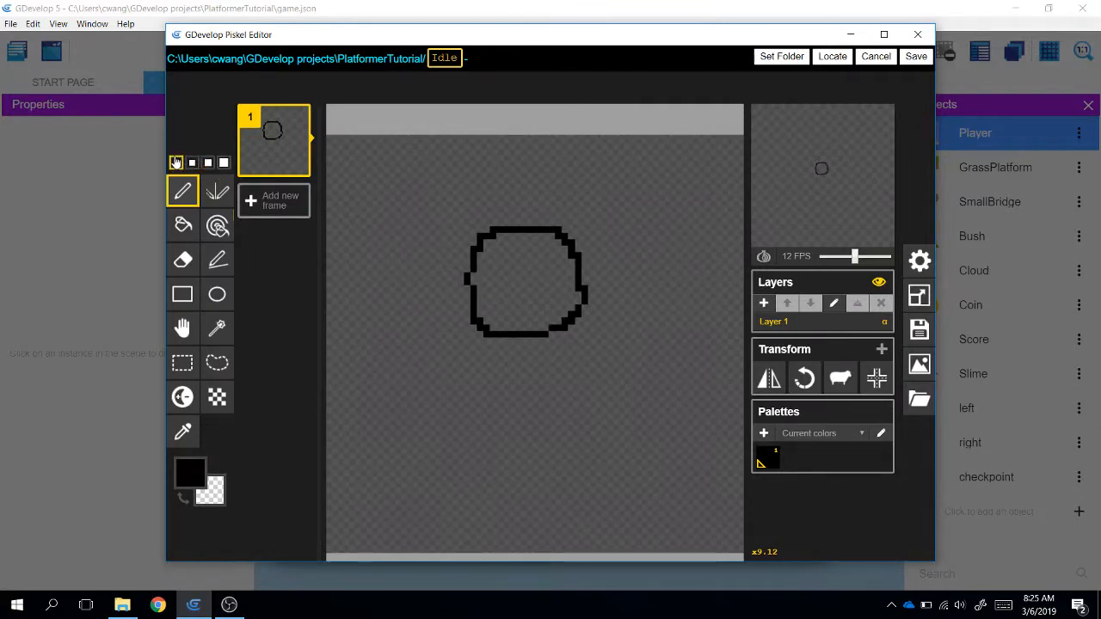
- Draw a straight vertical body, two spread legs and two raised arms below the head with the Stroke tool
{"action": "left_click", "coordinate": [216, 265]}
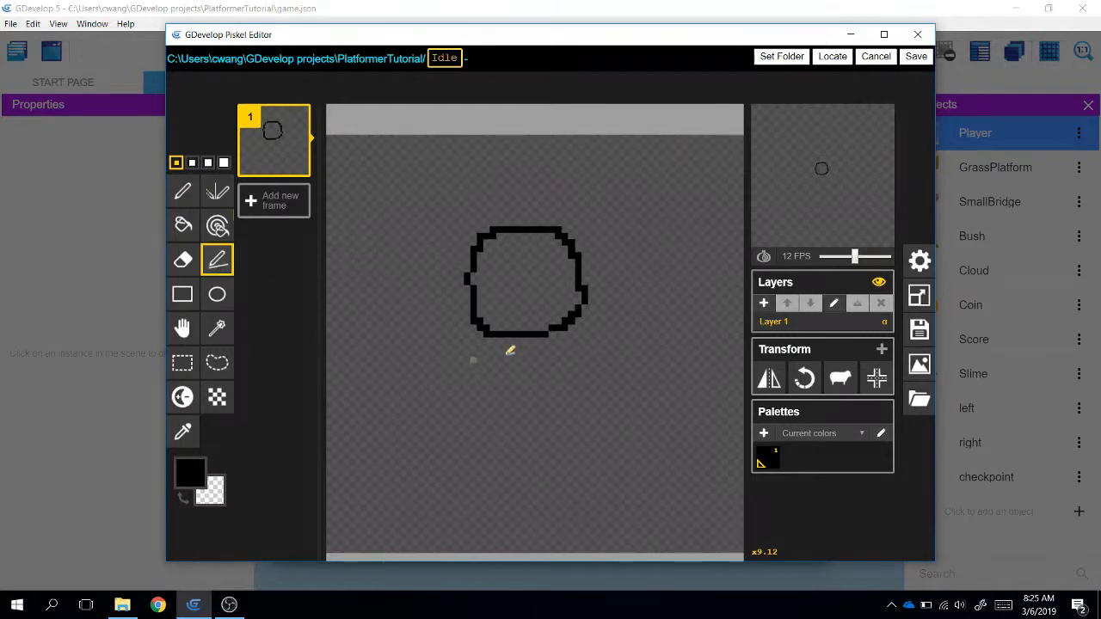
{"action": "mouse_move", "coordinate": [525, 329]}
{"action": "left_mouse_down"}
{"action": "mouse_move", "coordinate": [530, 439]}
{"action": "mouse_move", "coordinate": [461, 515]}
{"action": "left_mouse_up"}
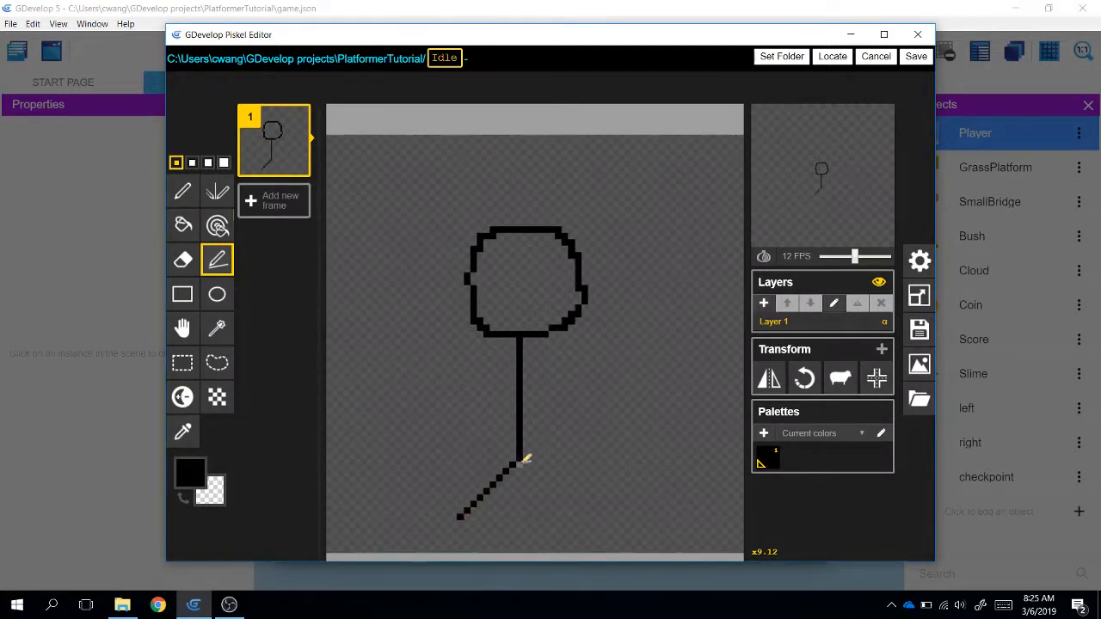
{"action": "left_click_drag", "start_coordinate": [524, 457], "coordinate": [575, 518]}
{"action": "left_click_drag", "start_coordinate": [524, 394], "coordinate": [592, 353]}
{"action": "mouse_move", "coordinate": [523, 394]}
{"action": "left_mouse_down"}
{"action": "mouse_move", "coordinate": [458, 350]}
{"action": "mouse_move", "coordinate": [465, 364]}
{"action": "left_mouse_up"}
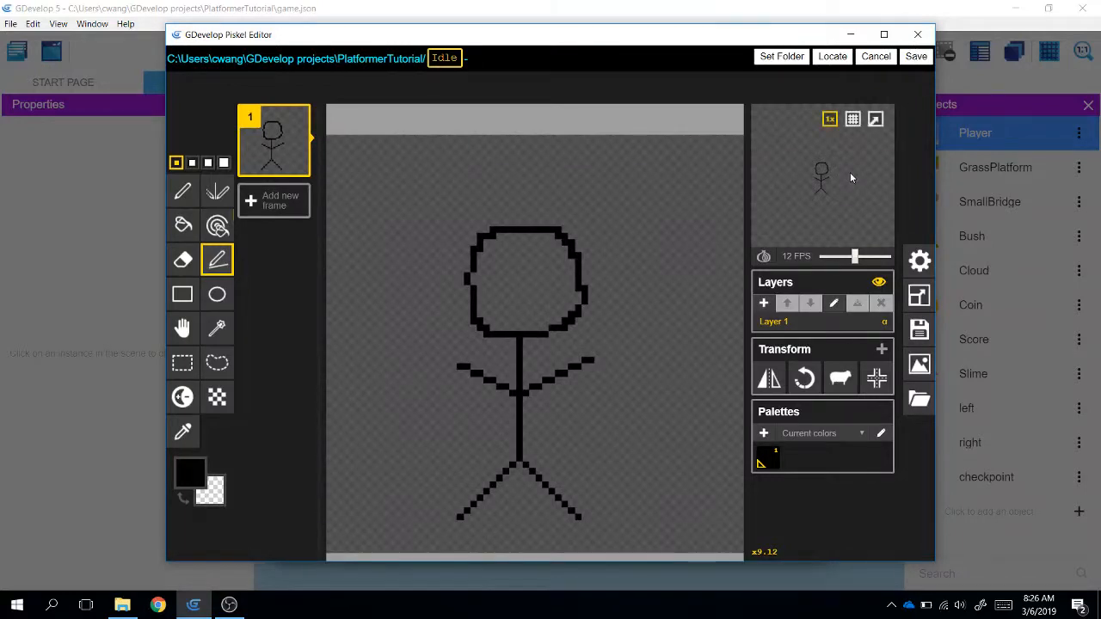
- Save and apply the stick figure drawing, and lower the player onto the bottom grass platform in the scene
{"action": "left_click", "coordinate": [916, 56]}
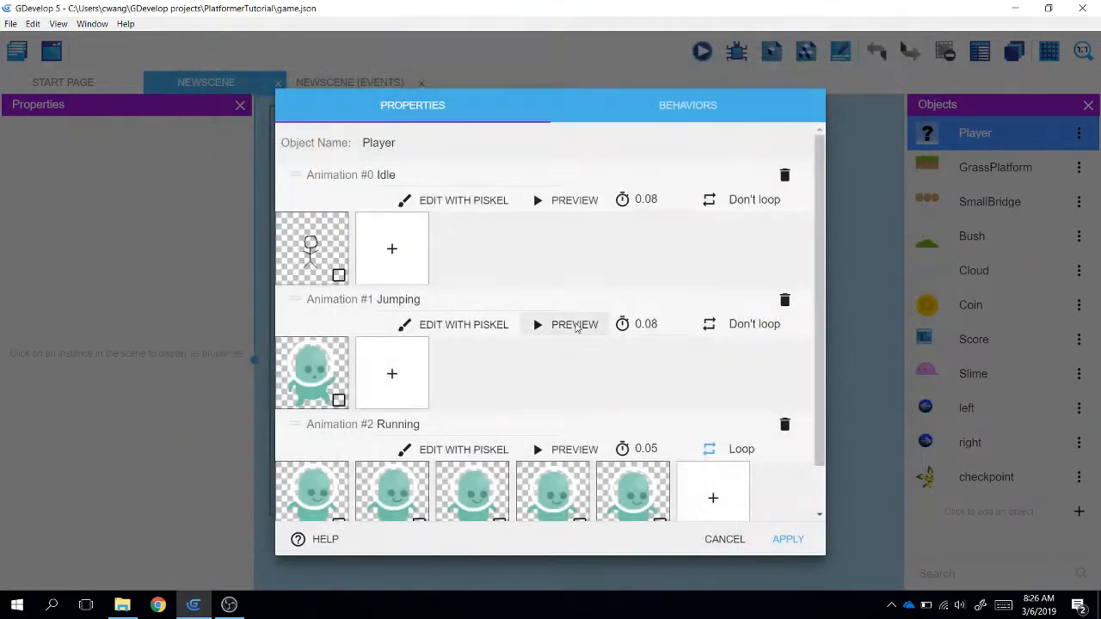
{"action": "left_click", "coordinate": [789, 540]}
{"action": "left_click_drag", "start_coordinate": [435, 396], "coordinate": [432, 423]}
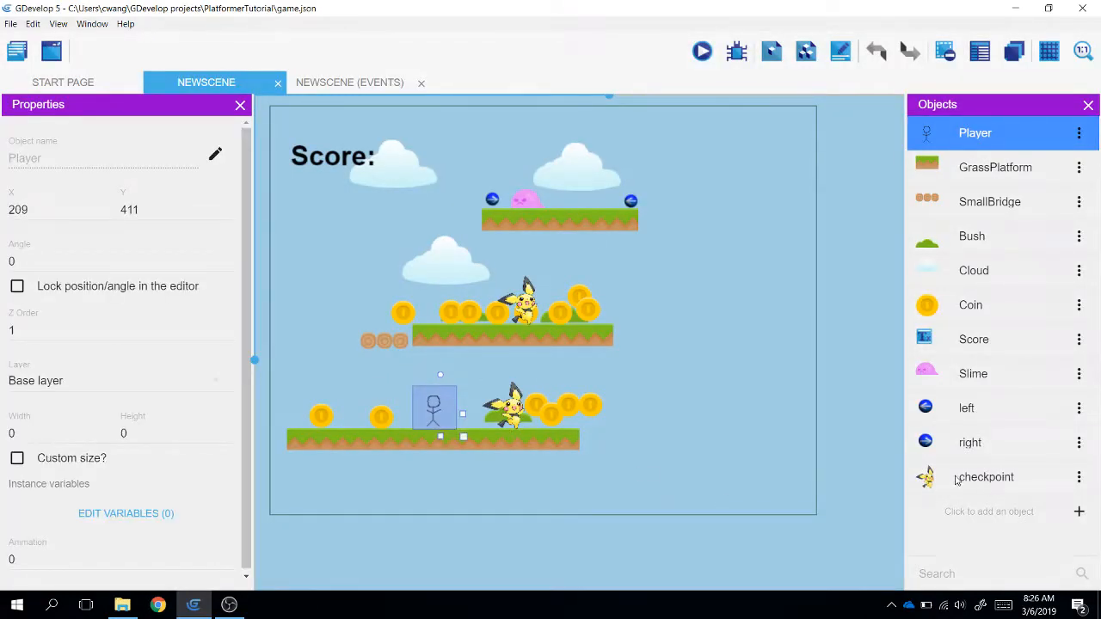
- Remove the original Jumping animation with the green alien from the Player object and apply the change
{"action": "left_click", "coordinate": [1080, 135]}
{"action": "left_click", "coordinate": [1075, 162]}
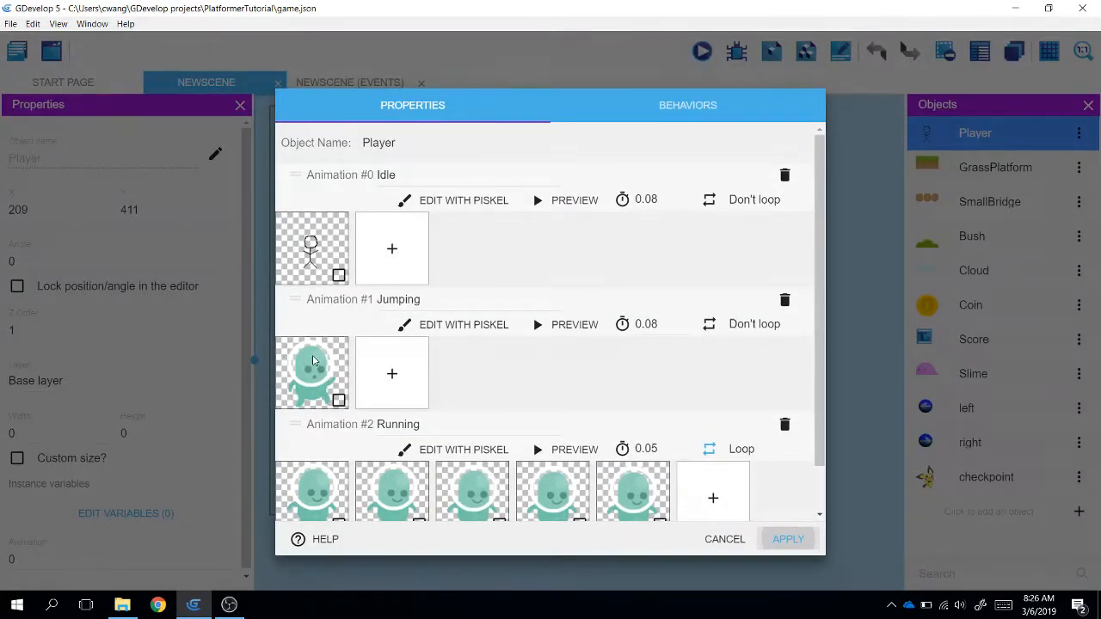
{"action": "left_click", "coordinate": [468, 325]}
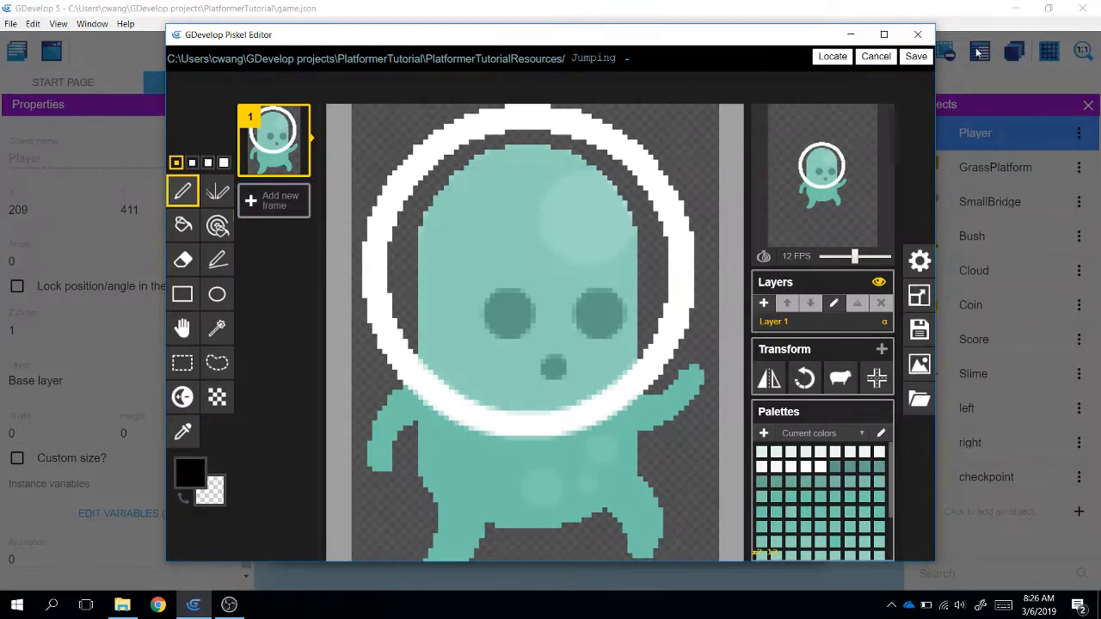
{"action": "left_click", "coordinate": [916, 35]}
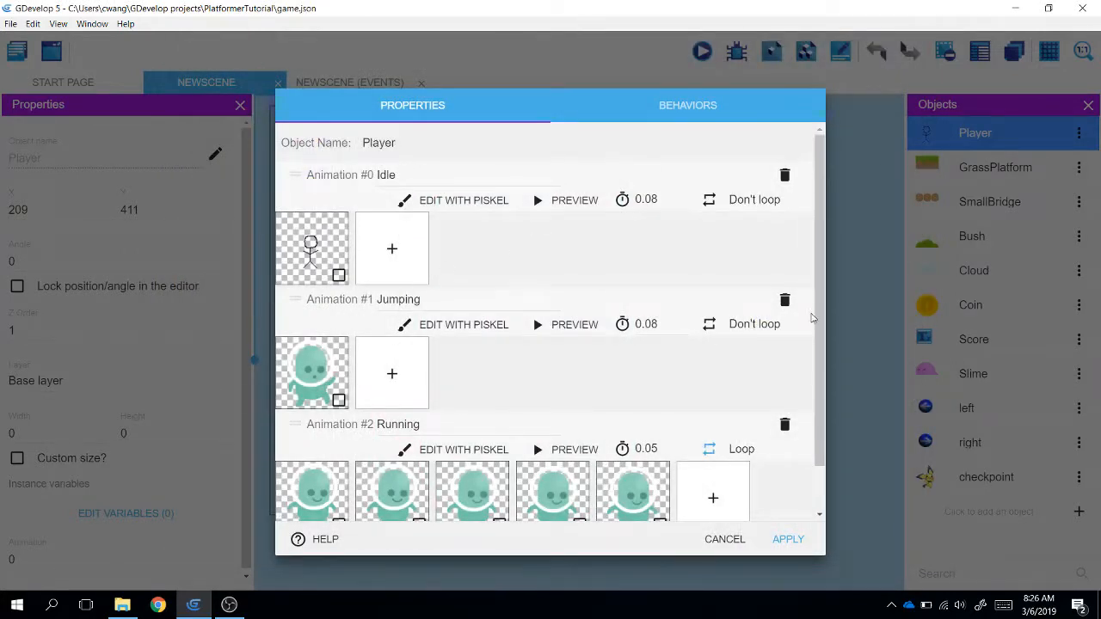
{"action": "left_click", "coordinate": [784, 301]}
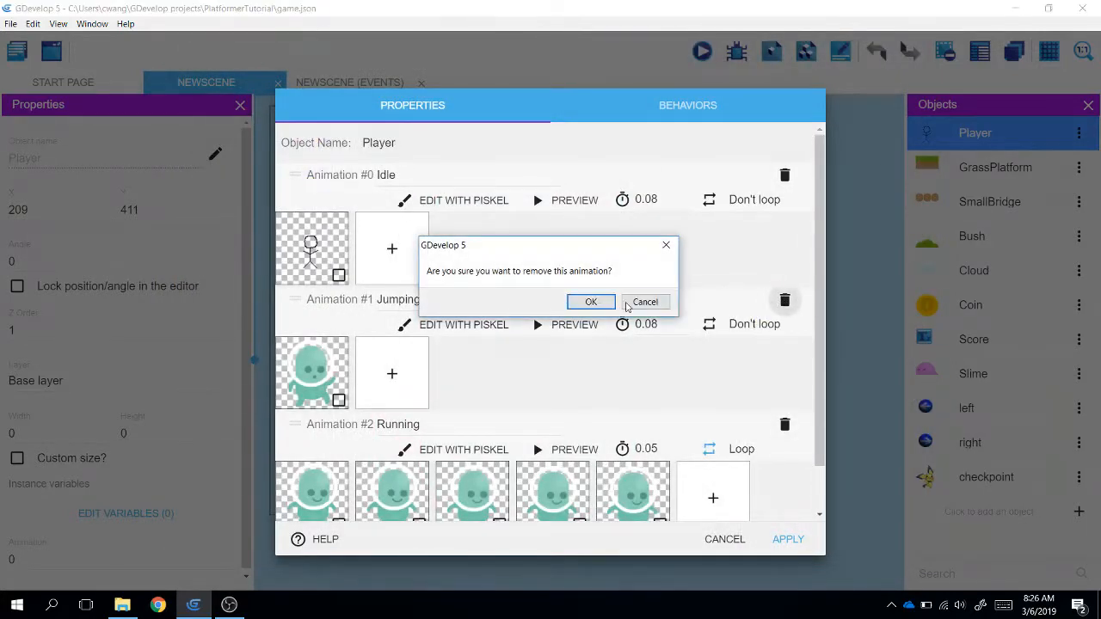
{"action": "left_click", "coordinate": [599, 304]}
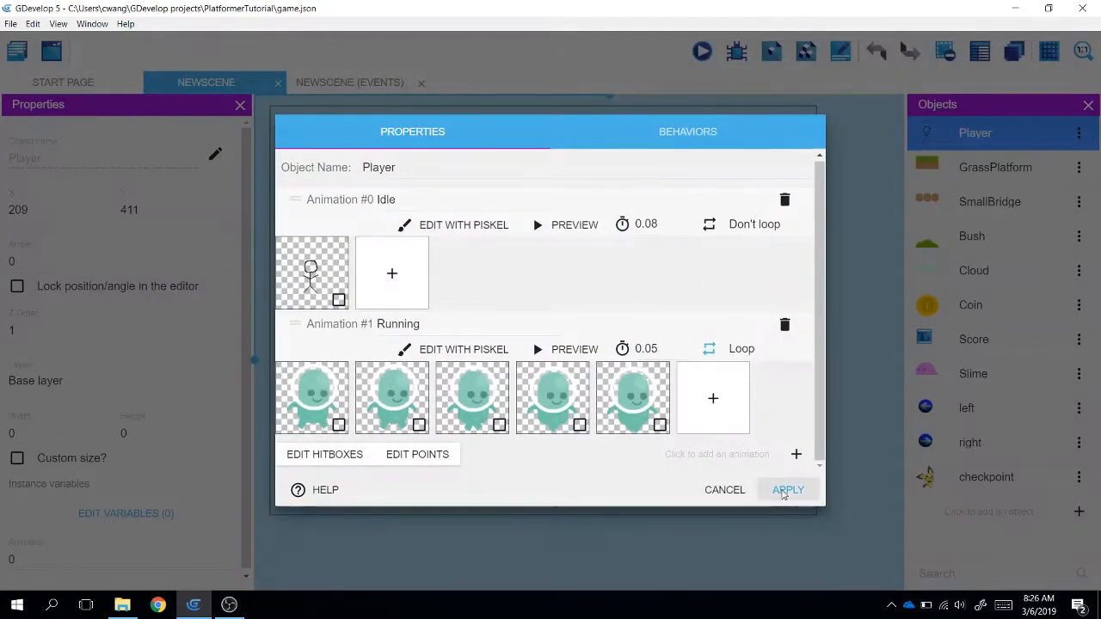
{"action": "left_click", "coordinate": [787, 490]}
- Add a new Player animation named Jumping, place it between Idle and Running, and open it in Piskel
{"action": "left_click", "coordinate": [1080, 132]}
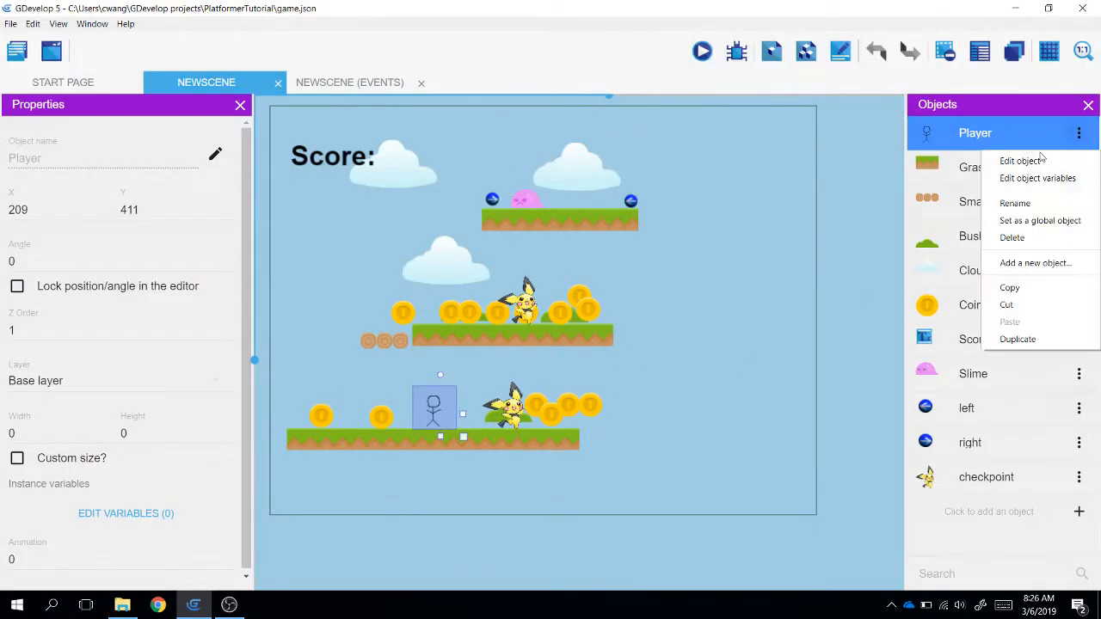
{"action": "left_click", "coordinate": [1015, 162]}
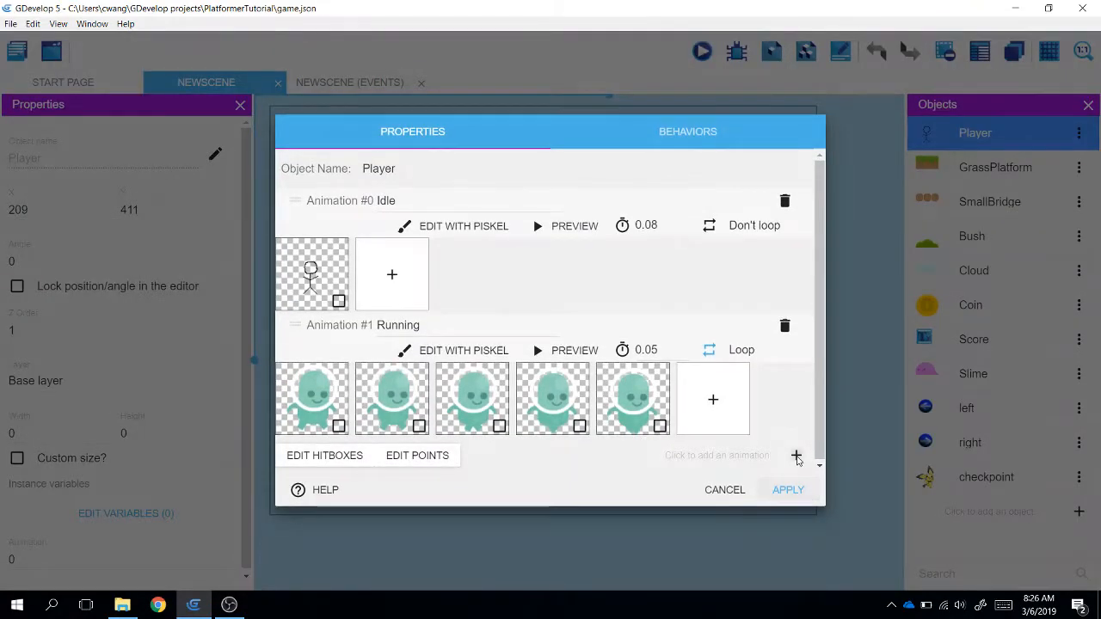
{"action": "left_click", "coordinate": [795, 455]}
{"action": "left_click", "coordinate": [429, 430]}
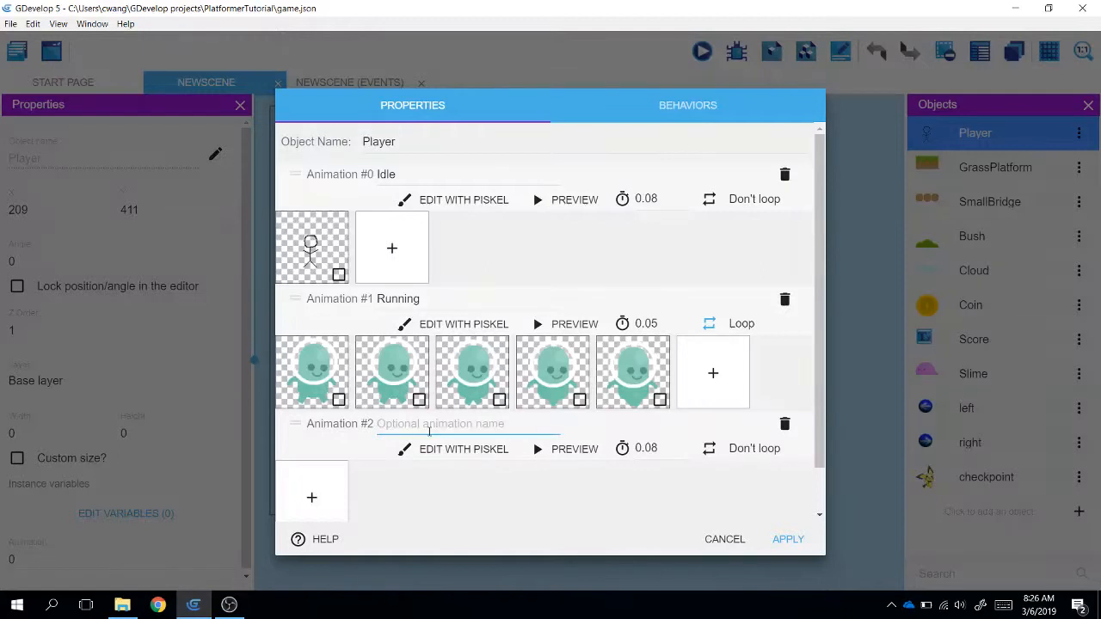
{"action": "type", "text": "Jumping"}
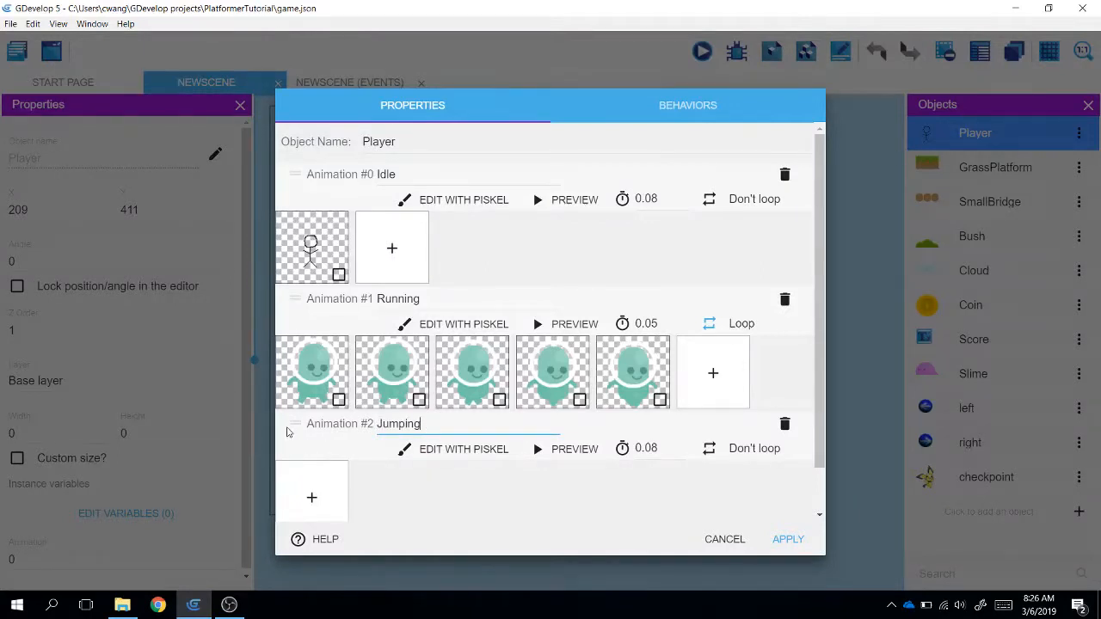
{"action": "left_click_drag", "start_coordinate": [291, 429], "coordinate": [363, 220]}
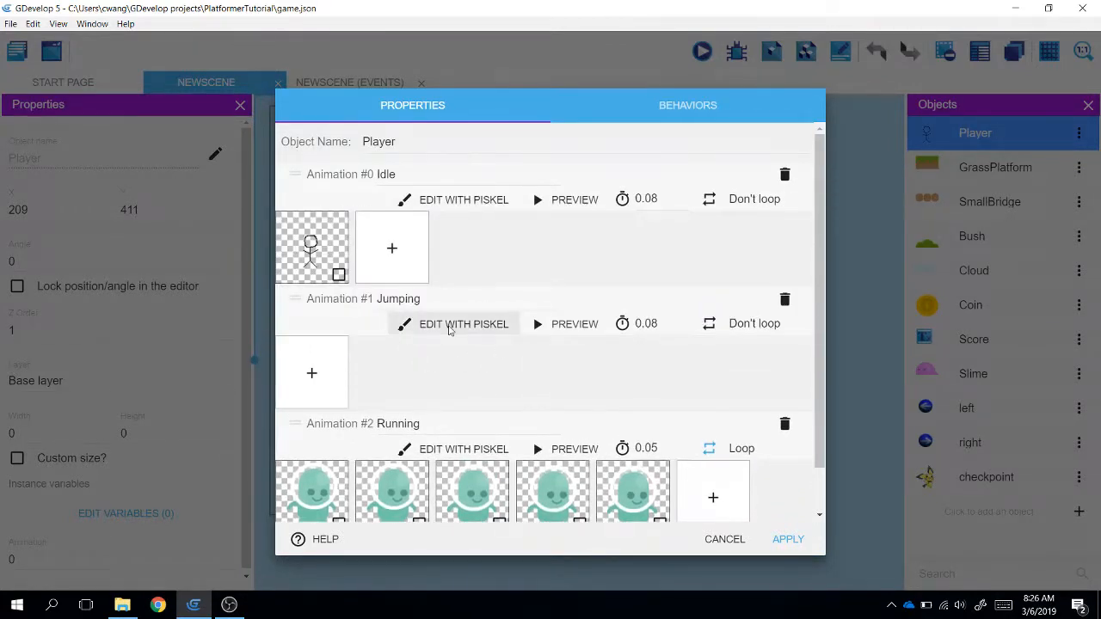
{"action": "left_click", "coordinate": [449, 325]}
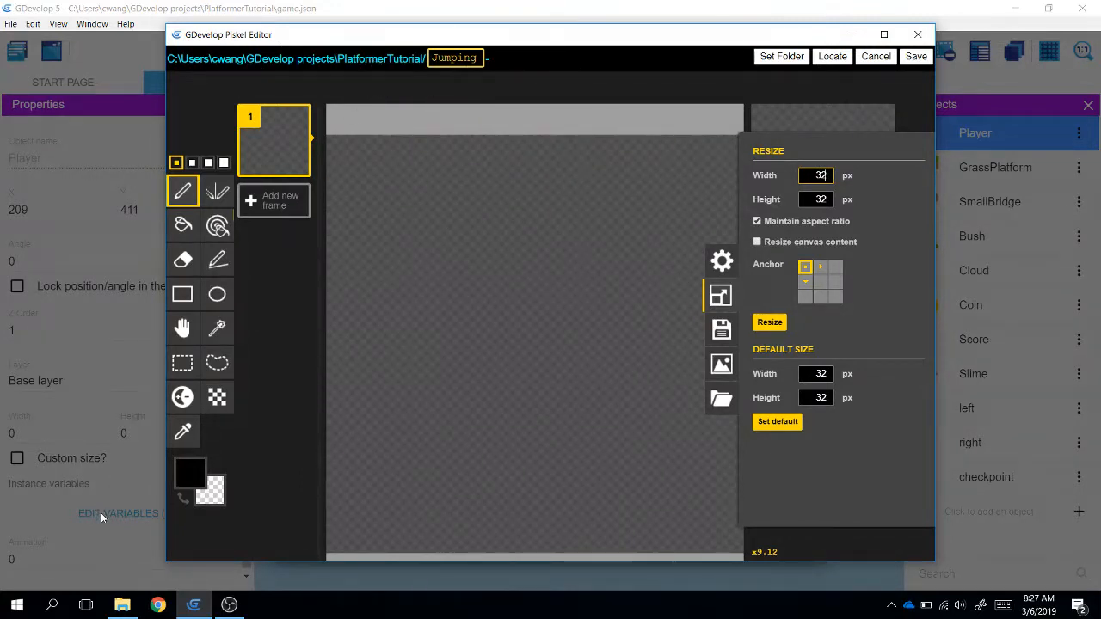
- Switch to File Explorer, view Idle-1.png from the PlatformerTutorial folder, and return to the Piskel editor
{"action": "left_click", "coordinate": [122, 605]}
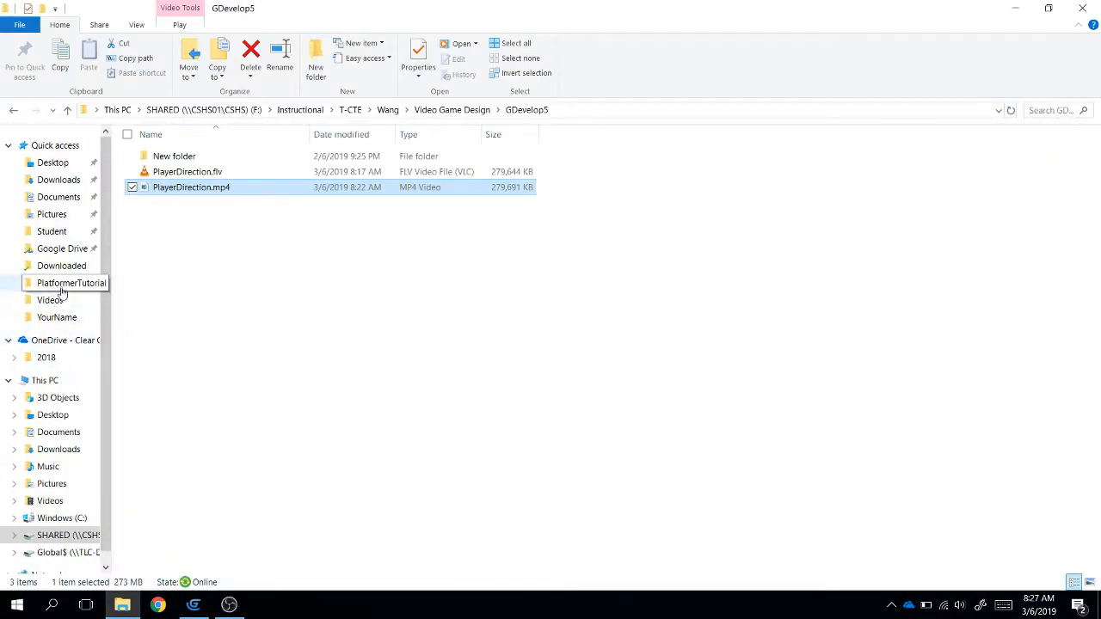
{"action": "left_click", "coordinate": [70, 283]}
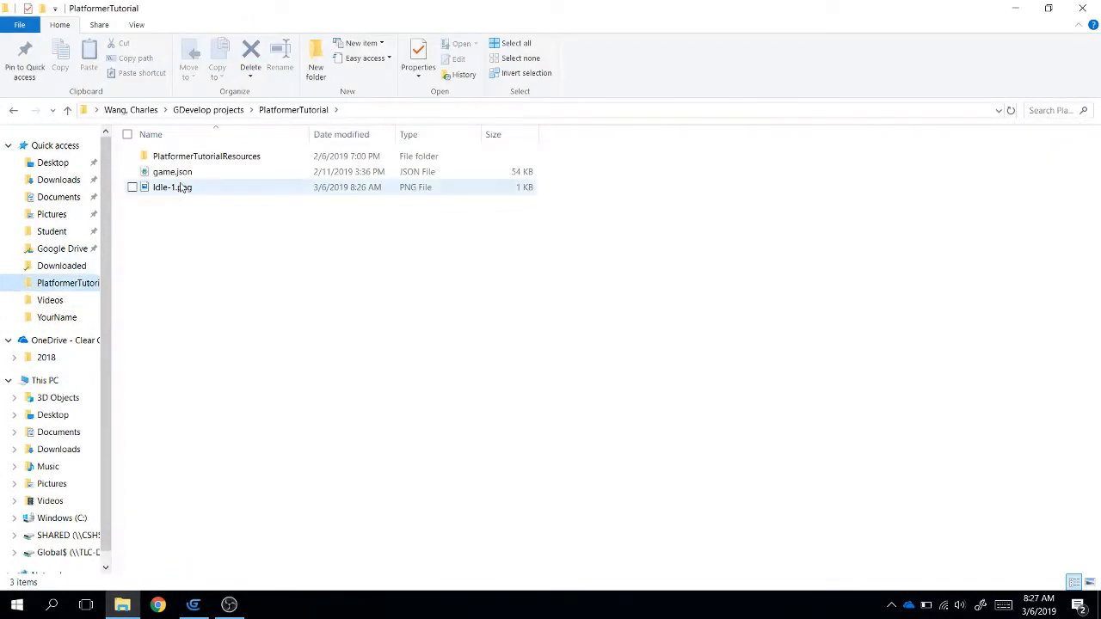
{"action": "left_click", "coordinate": [179, 188]}
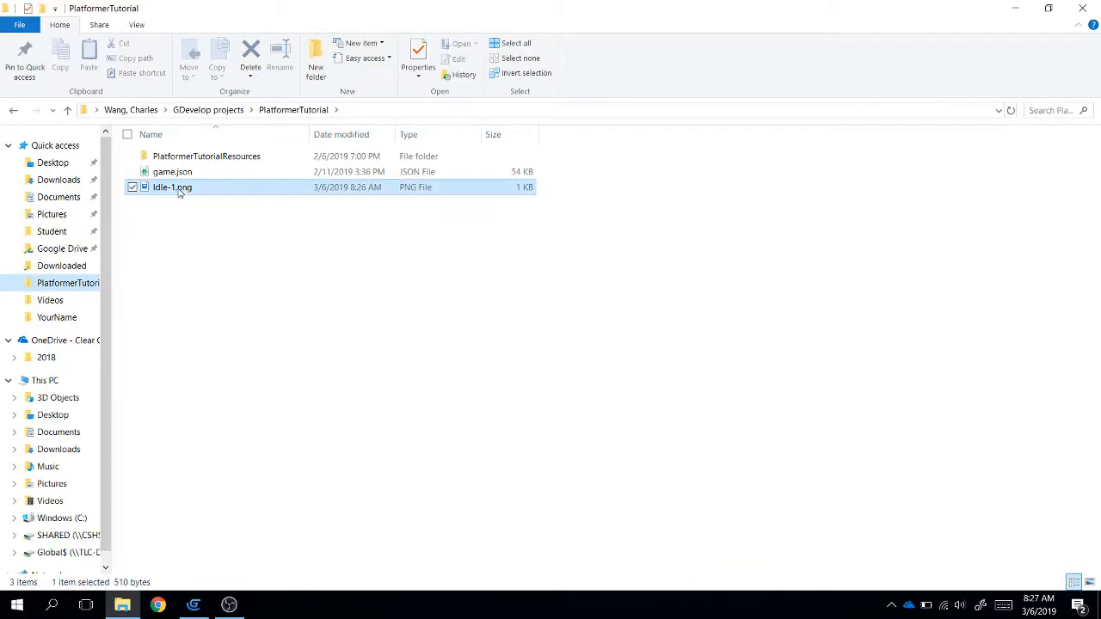
{"action": "double_click", "coordinate": [179, 189]}
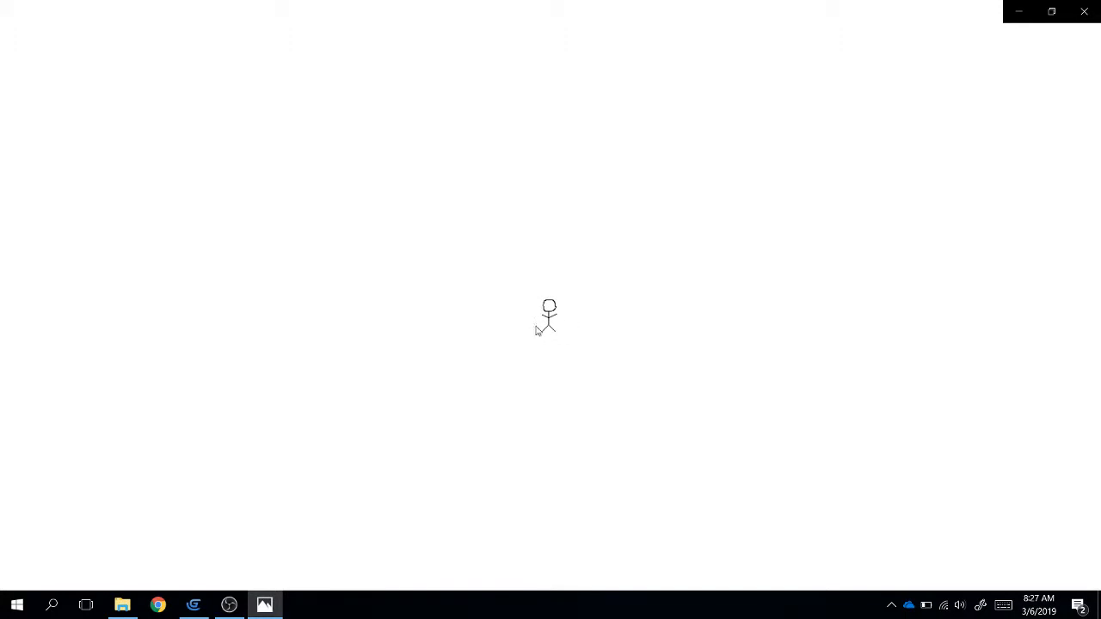
{"action": "left_click", "coordinate": [1083, 11]}
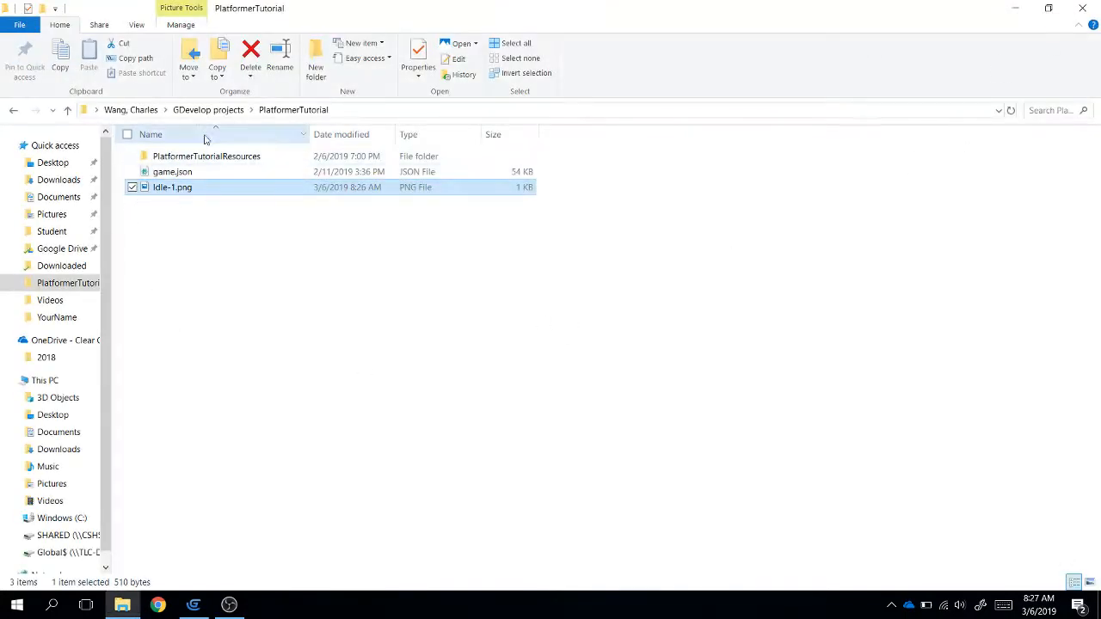
{"action": "left_click", "coordinate": [1015, 13]}
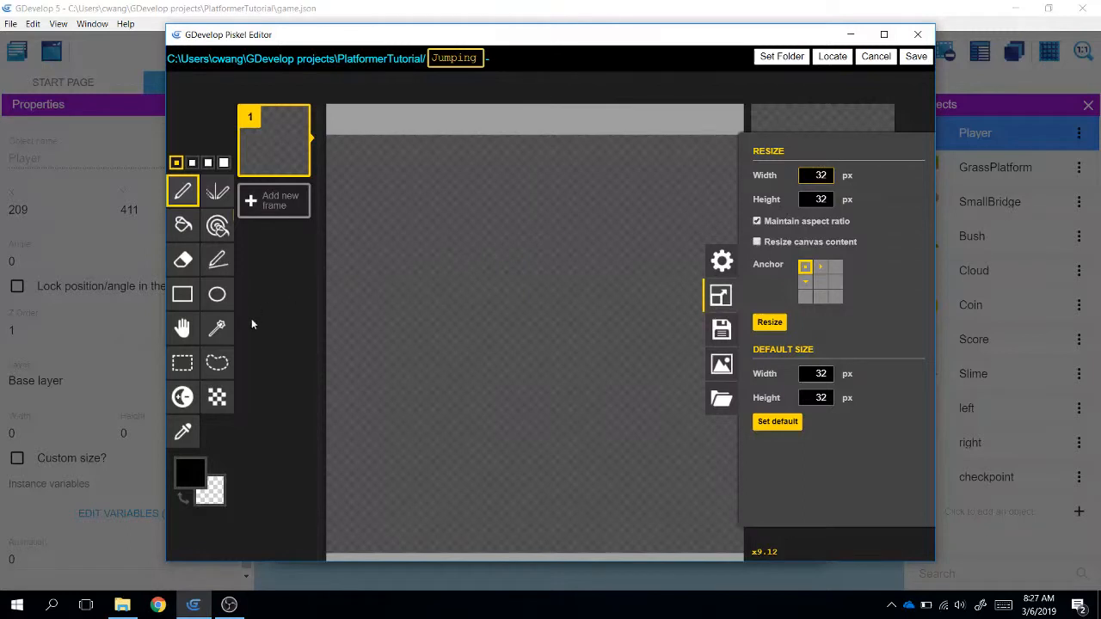
- Set the primary colour to red and draw a large round head outline slightly above the canvas centre with the Pen tool
{"action": "left_click", "coordinate": [189, 473]}
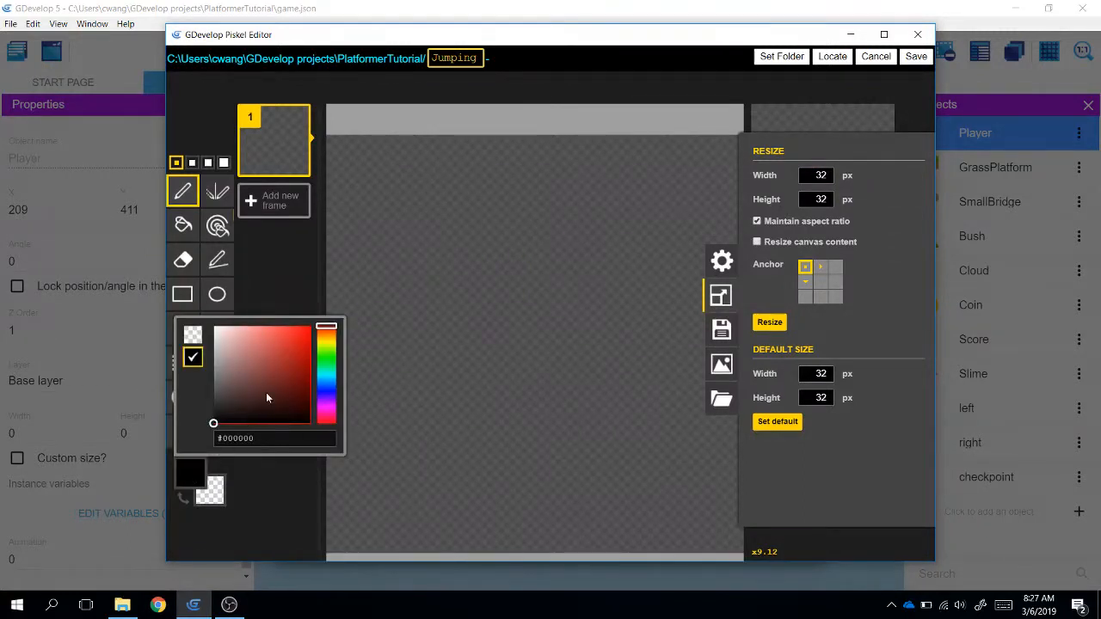
{"action": "mouse_move", "coordinate": [266, 398]}
{"action": "left_mouse_down"}
{"action": "mouse_move", "coordinate": [270, 361]}
{"action": "mouse_move", "coordinate": [310, 334]}
{"action": "left_mouse_up"}
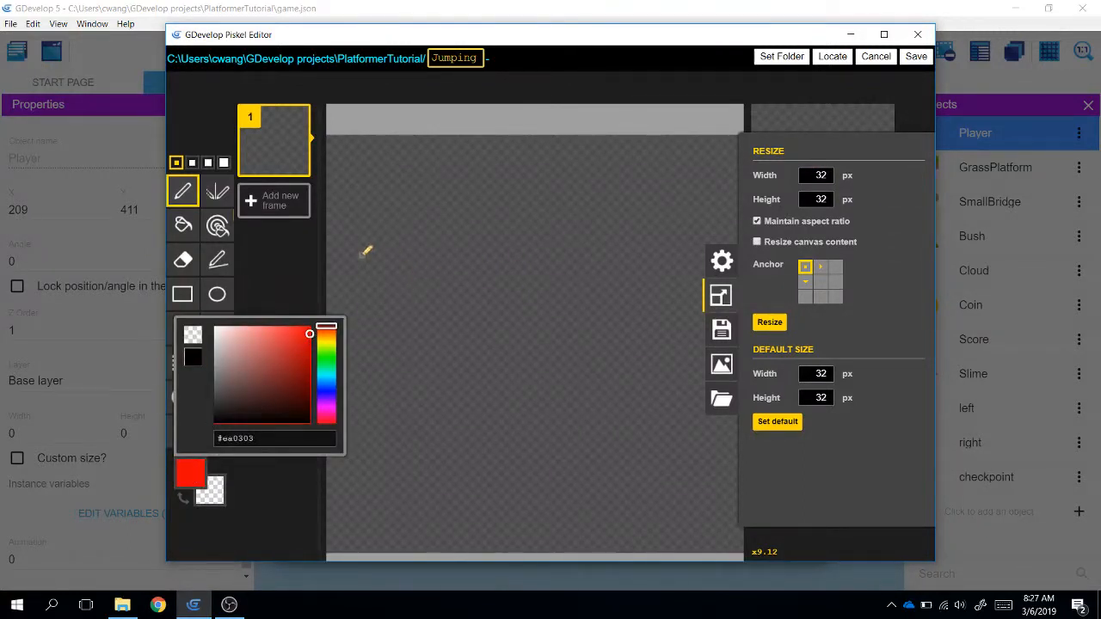
{"action": "left_click", "coordinate": [534, 228]}
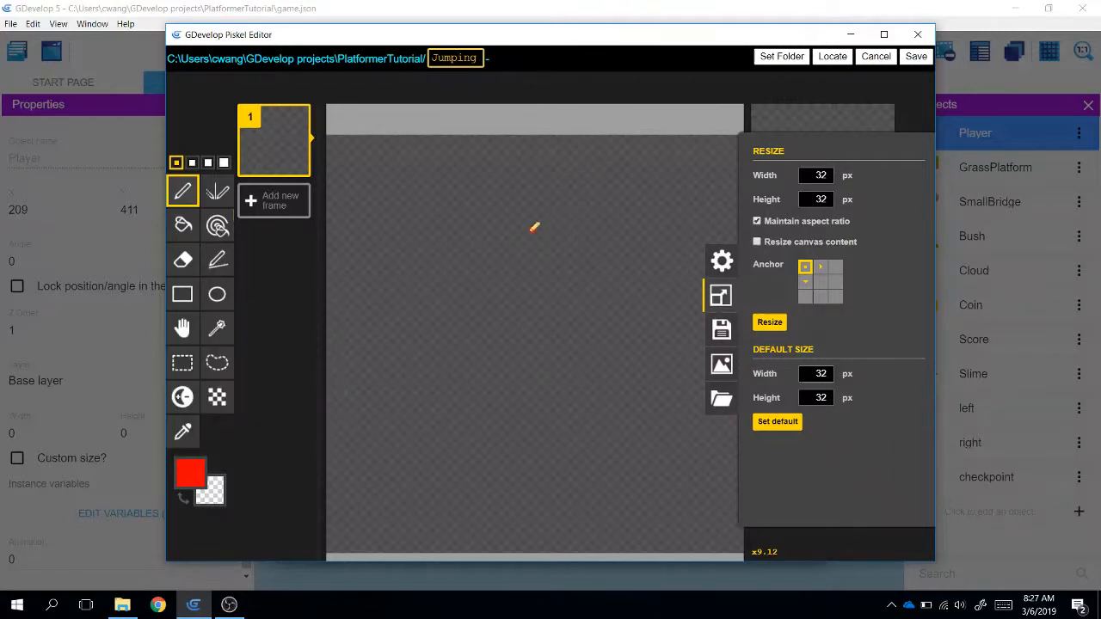
{"action": "mouse_move", "coordinate": [448, 290]}
{"action": "left_mouse_down"}
{"action": "mouse_move", "coordinate": [548, 373]}
{"action": "mouse_move", "coordinate": [546, 224]}
{"action": "mouse_move", "coordinate": [512, 215]}
{"action": "left_mouse_up"}
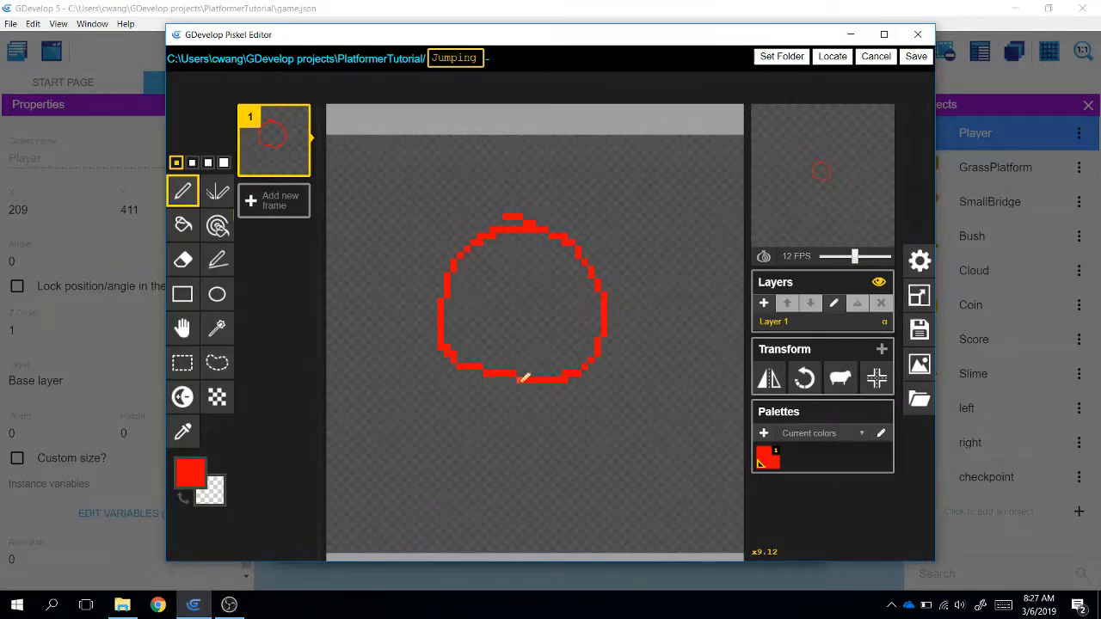
- Draw a vertical body, two wide-spread legs and two raised outstretched arms with the Stroke tool, and save the Jumping drawing
{"action": "left_click", "coordinate": [217, 260]}
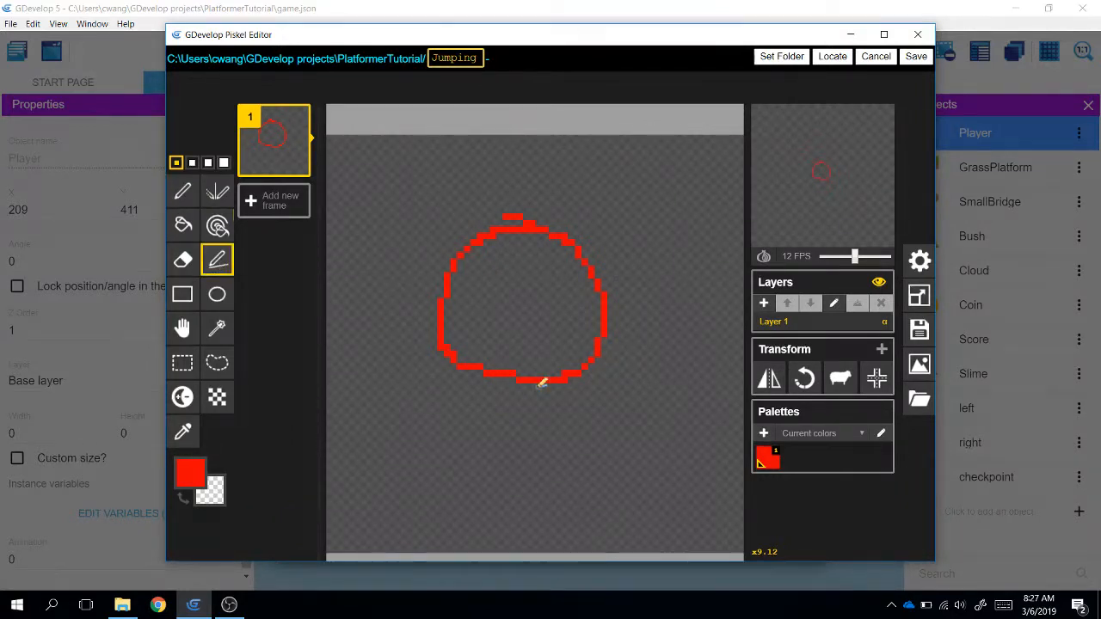
{"action": "left_click_drag", "start_coordinate": [520, 380], "coordinate": [520, 459]}
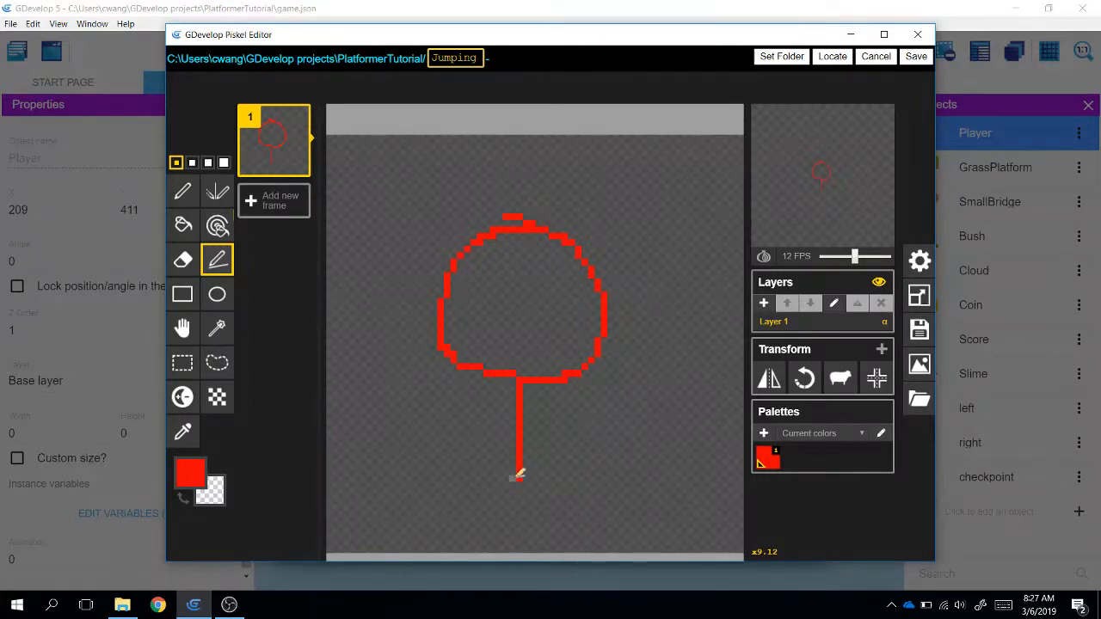
{"action": "mouse_move", "coordinate": [520, 477]}
{"action": "left_mouse_down"}
{"action": "mouse_move", "coordinate": [388, 492]}
{"action": "mouse_move", "coordinate": [379, 518]}
{"action": "left_mouse_up"}
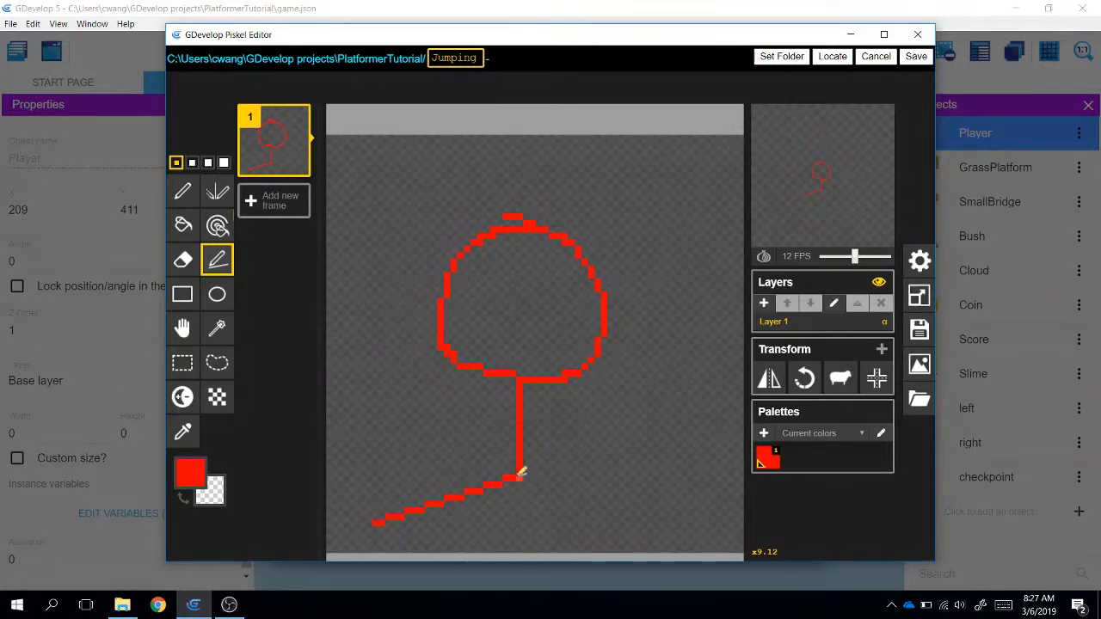
{"action": "left_click_drag", "start_coordinate": [521, 476], "coordinate": [647, 514]}
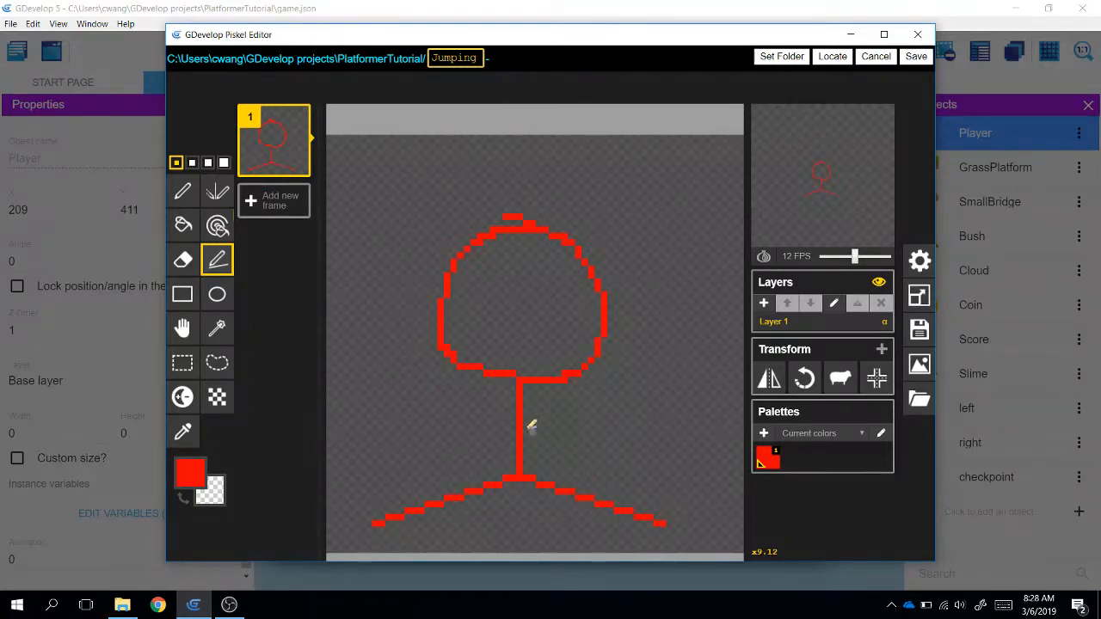
{"action": "left_click_drag", "start_coordinate": [658, 392], "coordinate": [731, 387]}
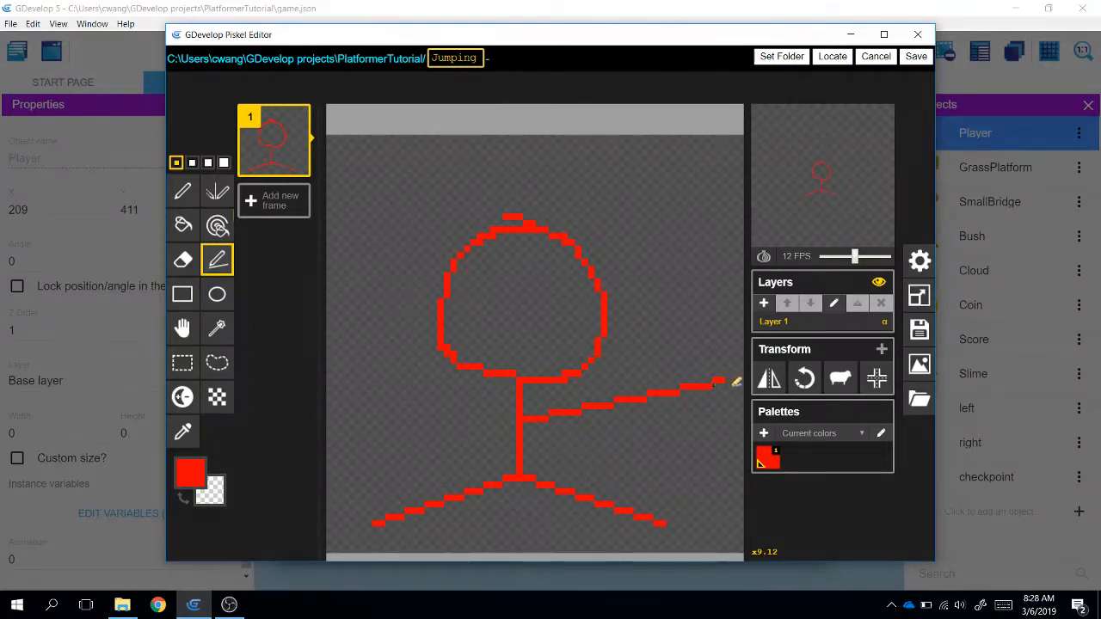
{"action": "left_click_drag", "start_coordinate": [522, 419], "coordinate": [354, 377]}
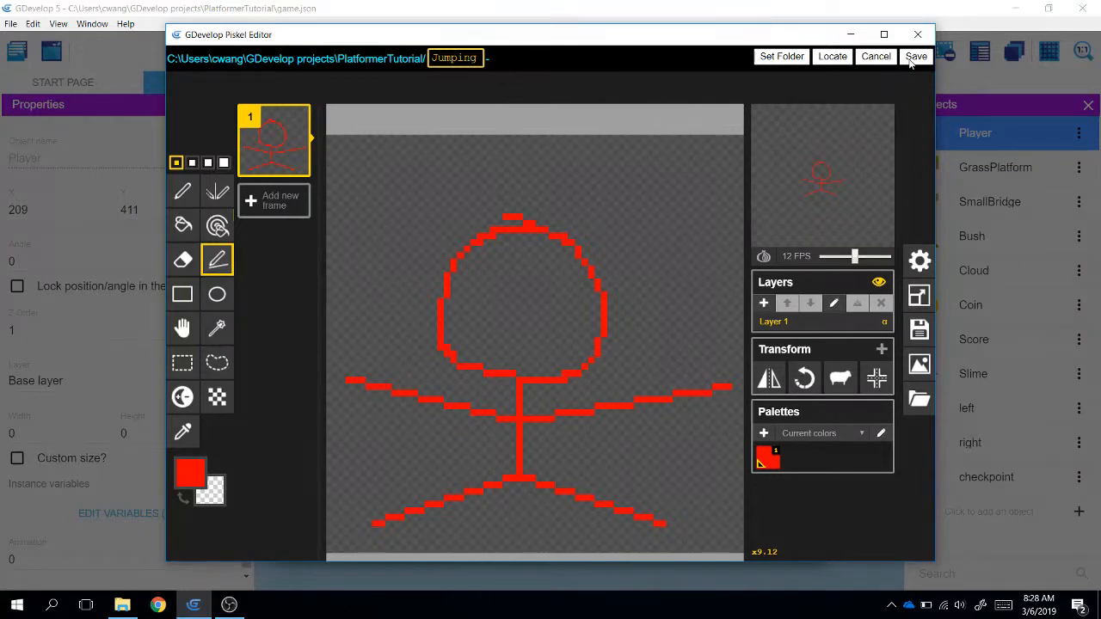
{"action": "left_click", "coordinate": [913, 59]}
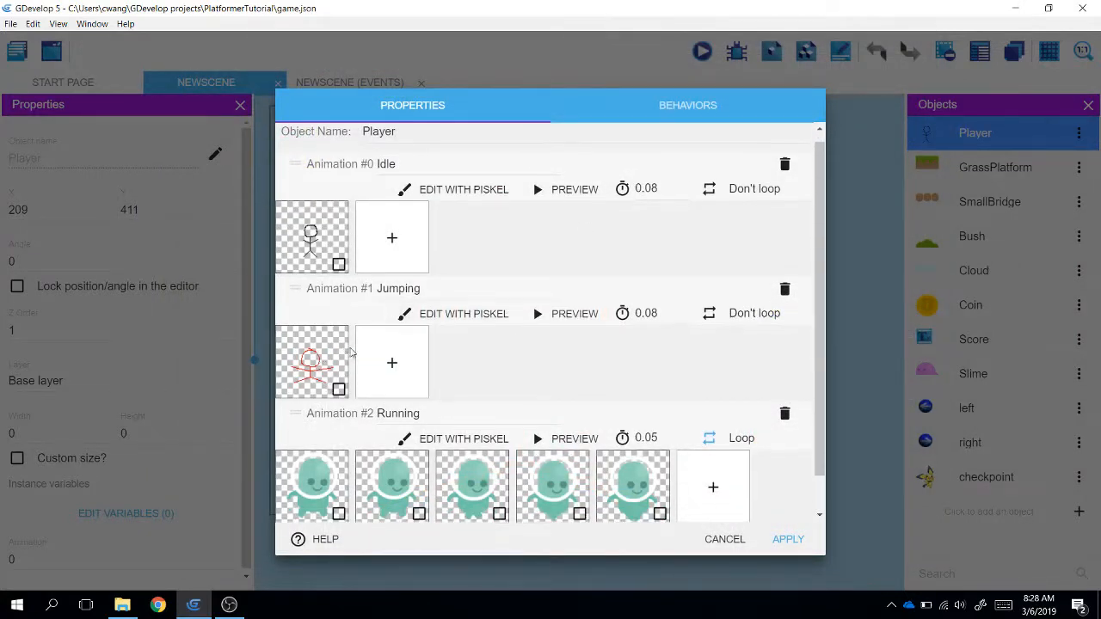
- Open the Player's Running animation in Piskel, select all of frame 1 and delete its green alien
{"action": "scroll", "coordinate": [430, 396], "scroll_direction": "down", "scroll_amount": 1}
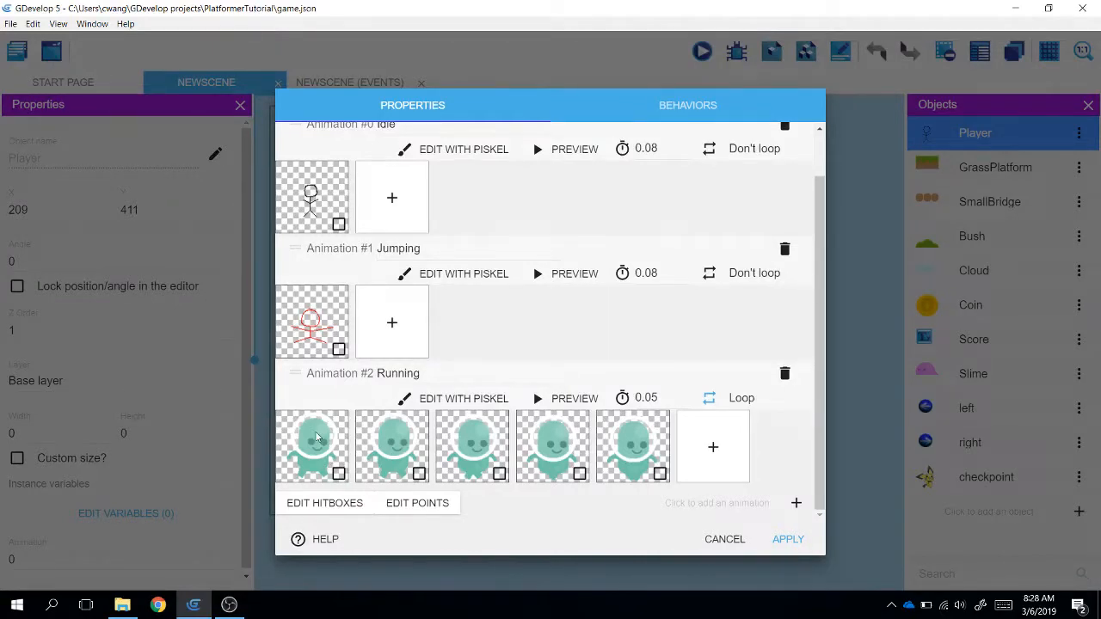
{"action": "left_click", "coordinate": [455, 398]}
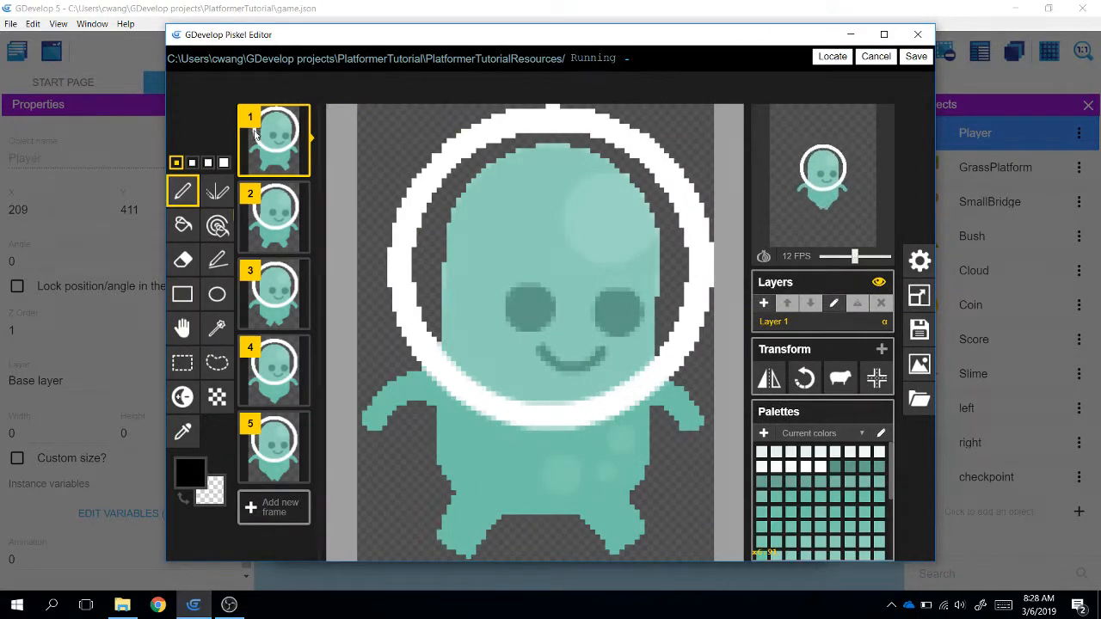
{"action": "left_click", "coordinate": [183, 362]}
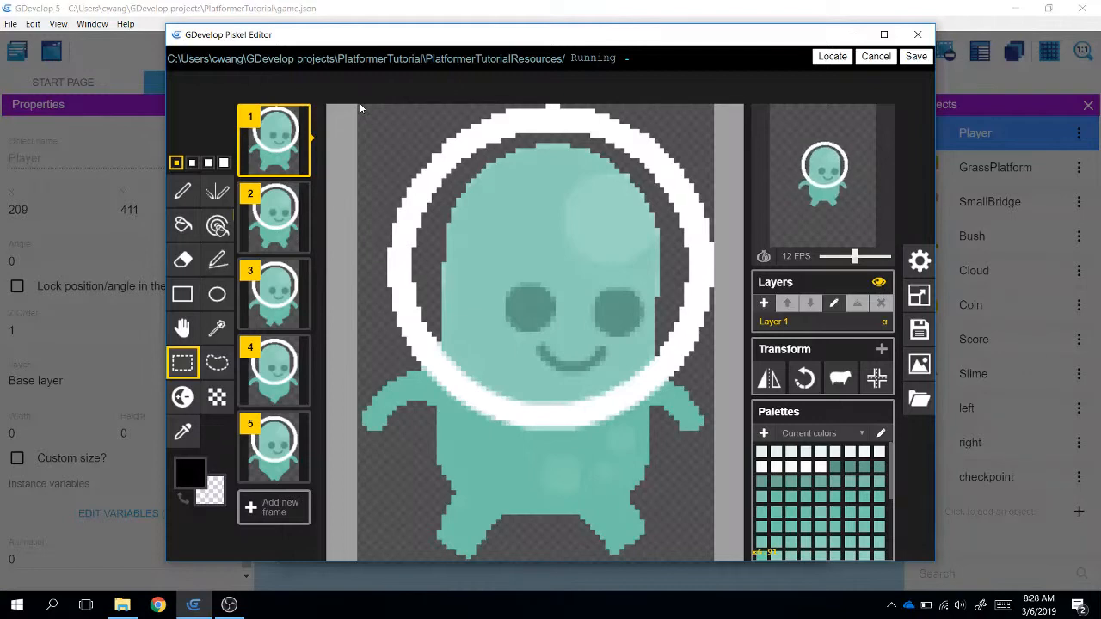
{"action": "left_click_drag", "start_coordinate": [359, 102], "coordinate": [716, 558]}
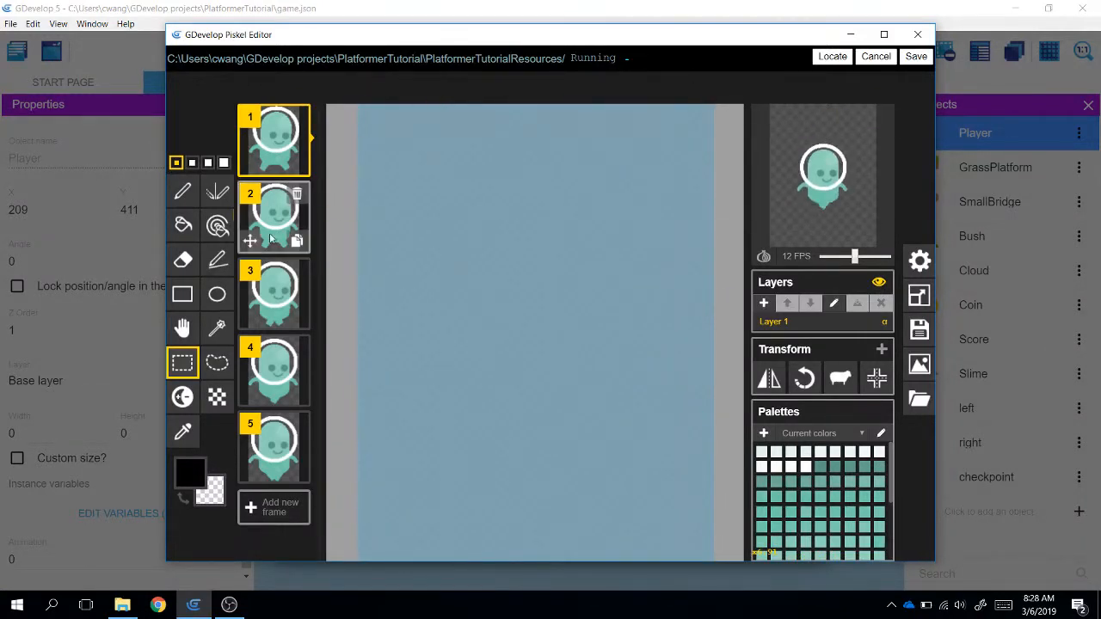
{"action": "key", "text": "Delete"}
- Draw a freehand black looping curve in the emptied frame 1 with the Pen tool and save the Running animation
{"action": "left_click", "coordinate": [182, 191]}
{"action": "mouse_move", "coordinate": [519, 260]}
{"action": "left_mouse_down"}
{"action": "mouse_move", "coordinate": [606, 335]}
{"action": "mouse_move", "coordinate": [465, 197]}
{"action": "left_mouse_up"}
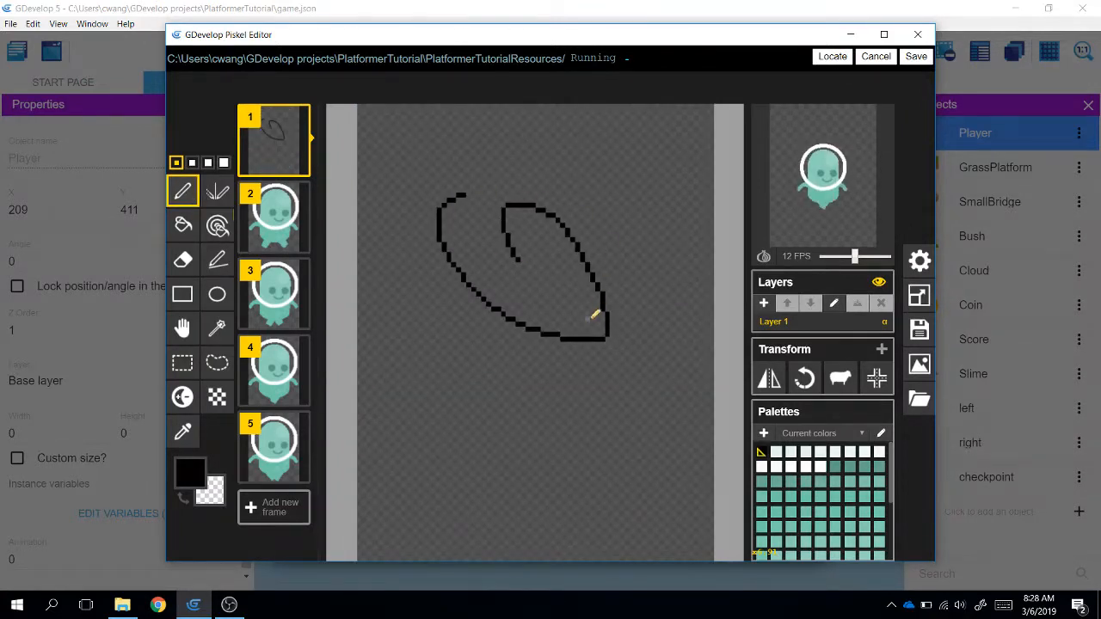
{"action": "left_click", "coordinate": [914, 60]}
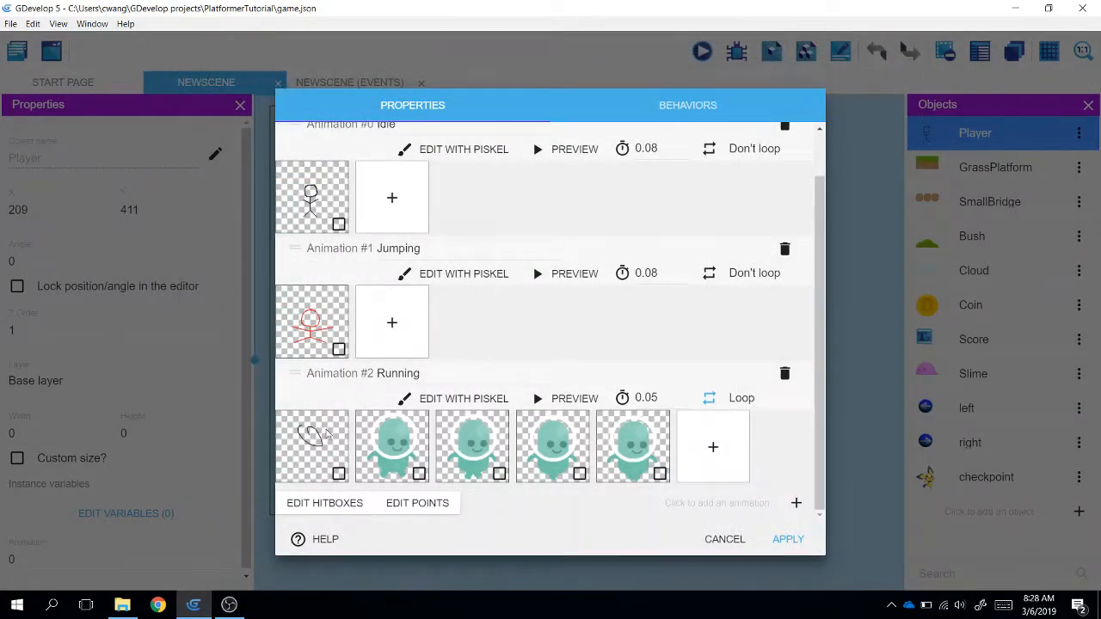
- Examine the project's PlatformerTutorialResources folder in File Explorer for the saved Running images, and return to GDevelop
{"action": "left_click", "coordinate": [122, 606]}
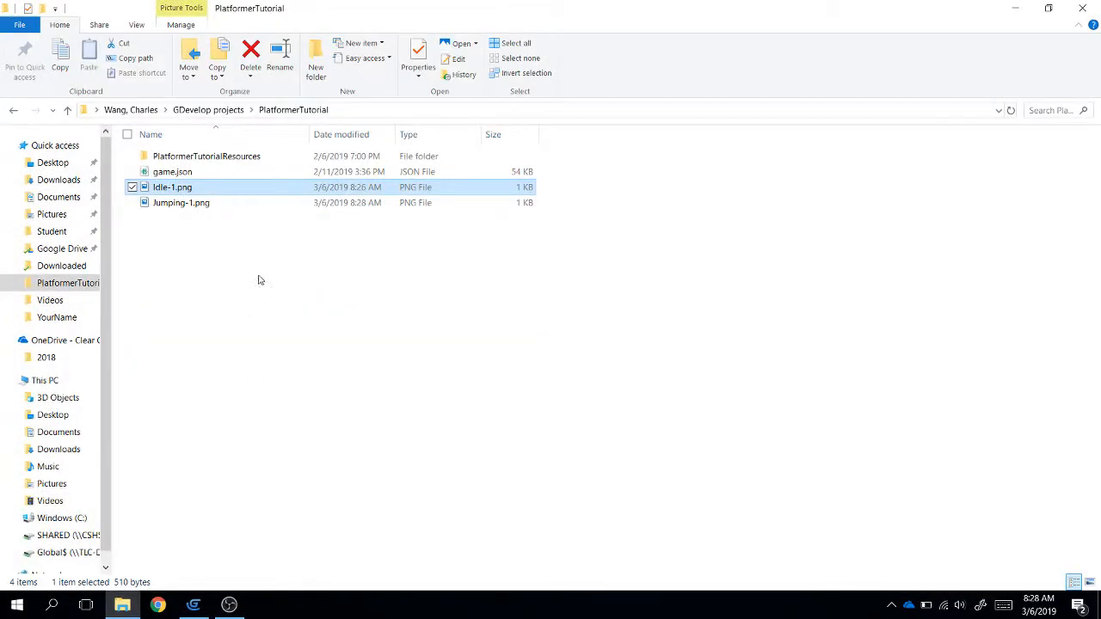
{"action": "double_click", "coordinate": [215, 158]}
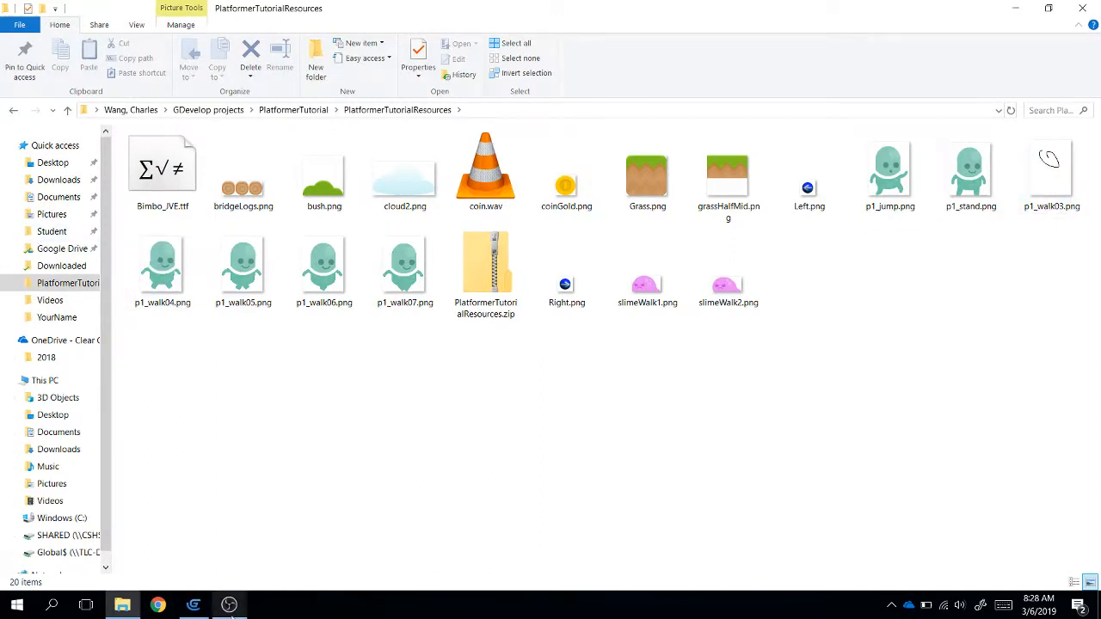
{"action": "left_click", "coordinate": [258, 551]}
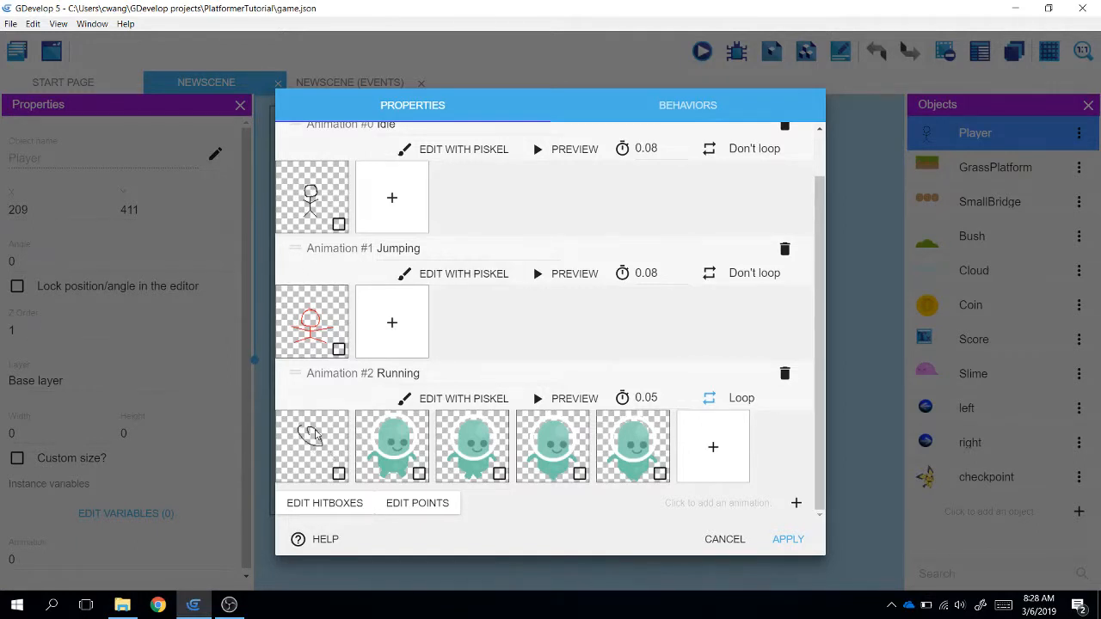
- Replace the scribbled frame 1 of the Running animation with a duplicate of frame 5 in Piskel and save
{"action": "left_click", "coordinate": [438, 398]}
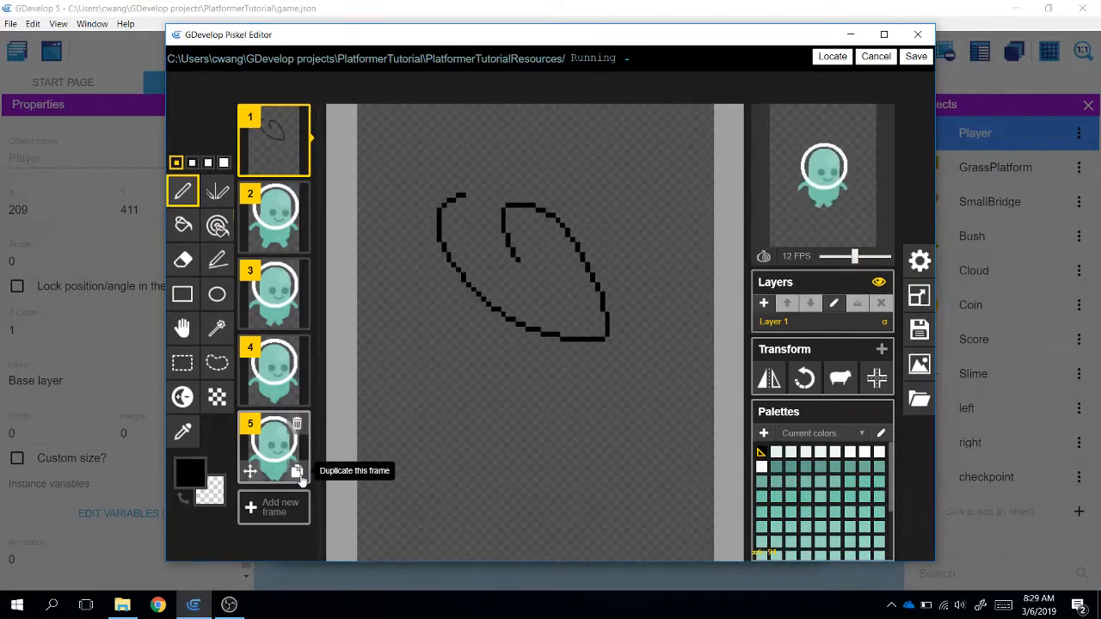
{"action": "left_click", "coordinate": [297, 473]}
{"action": "mouse_move", "coordinate": [276, 516]}
{"action": "left_mouse_down"}
{"action": "mouse_move", "coordinate": [273, 125]}
{"action": "mouse_move", "coordinate": [284, 142]}
{"action": "left_mouse_up"}
{"action": "left_click", "coordinate": [297, 196]}
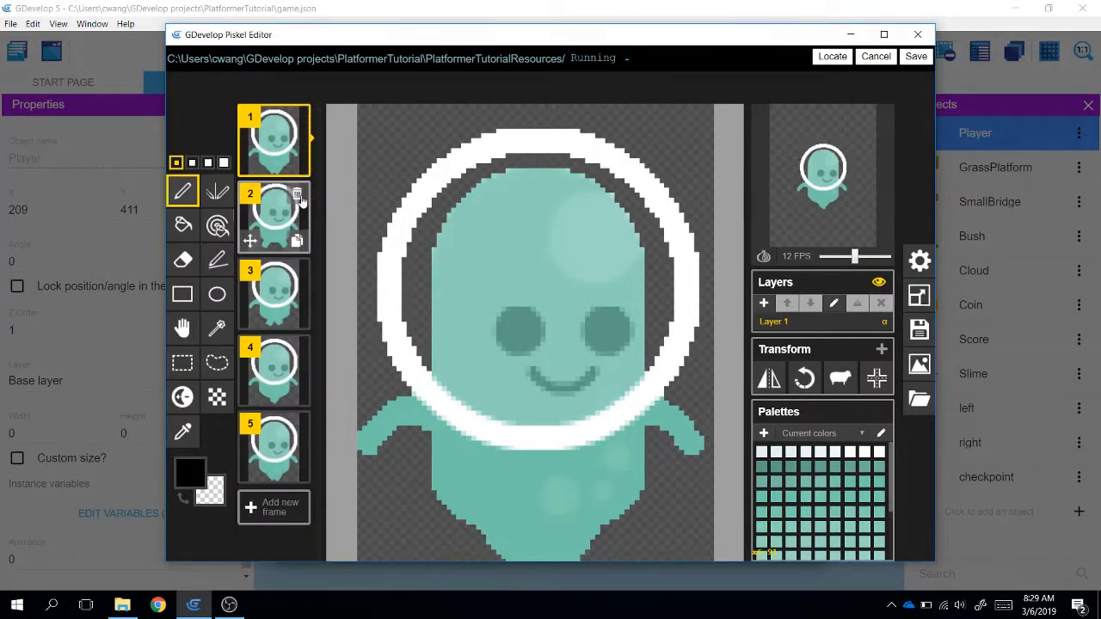
{"action": "left_click", "coordinate": [916, 57]}
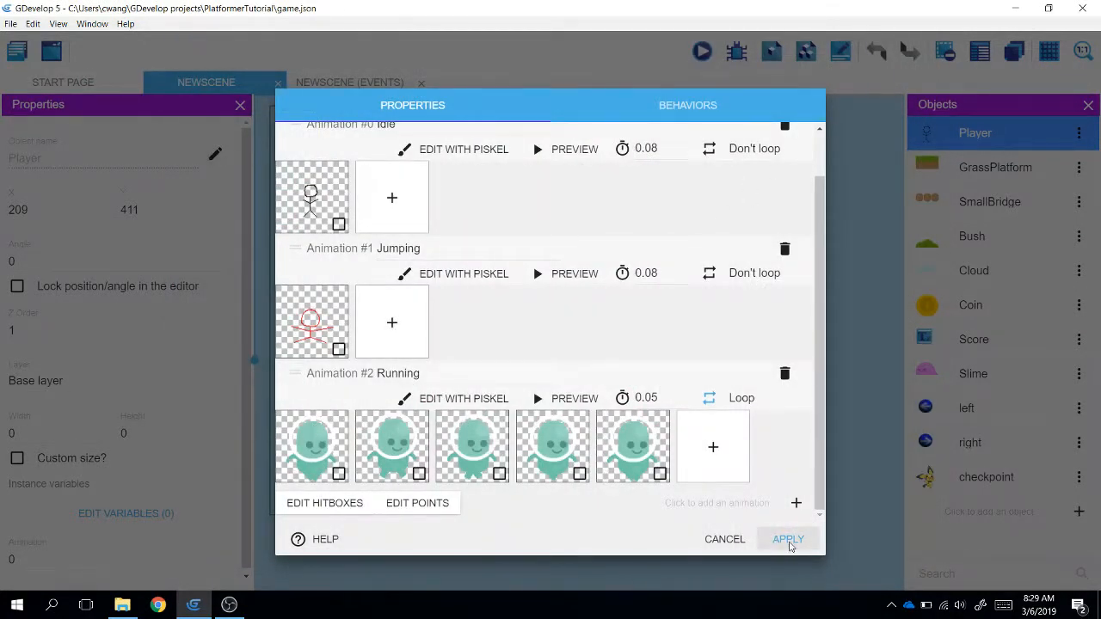
- Remove the Player's Running animation and add a new empty animation named Running
{"action": "left_click", "coordinate": [785, 374]}
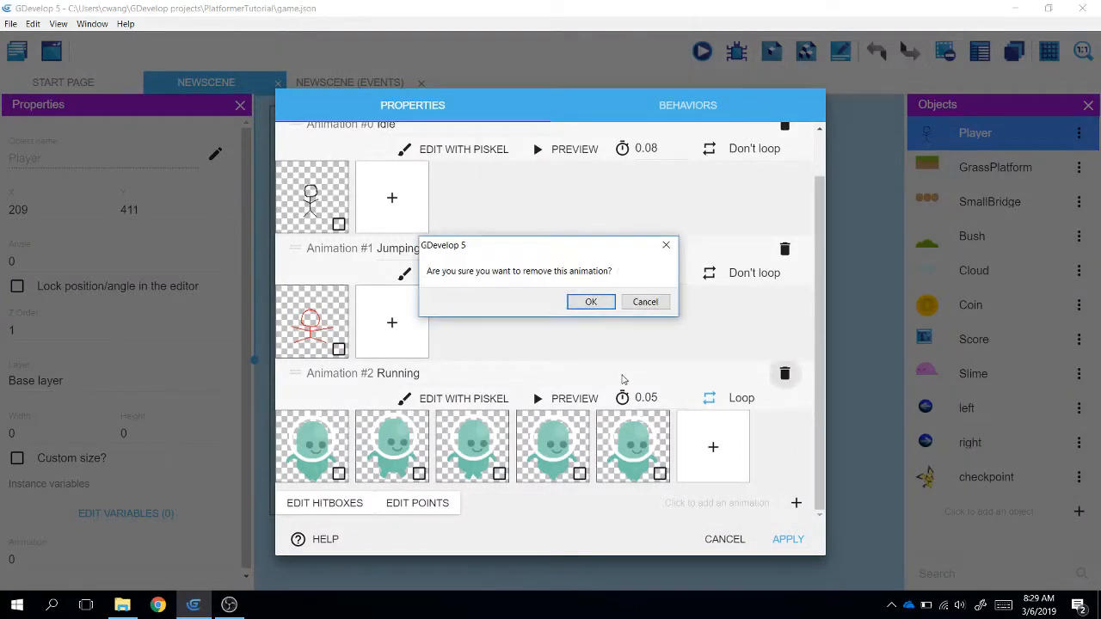
{"action": "left_click", "coordinate": [594, 306]}
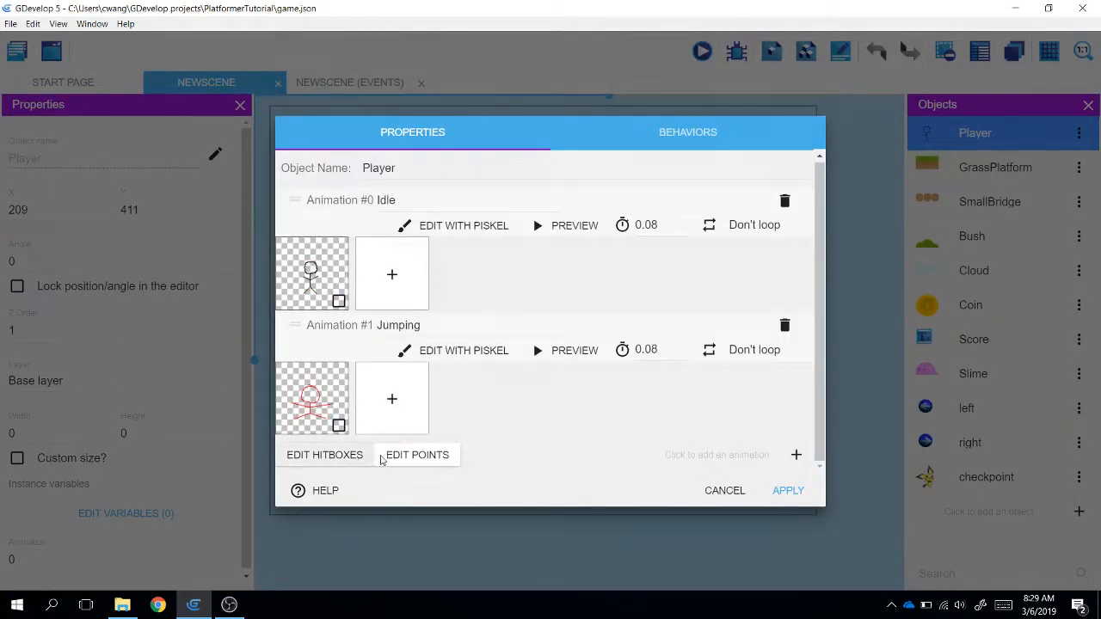
{"action": "left_click", "coordinate": [797, 456]}
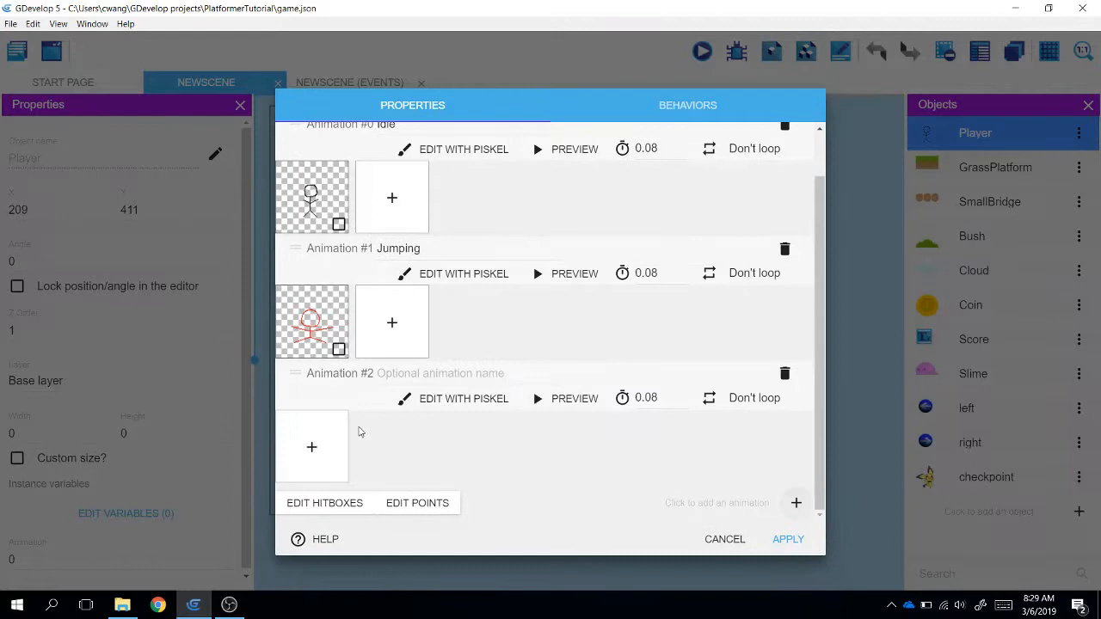
{"action": "left_click", "coordinate": [415, 375]}
{"action": "type", "text": "Running"}
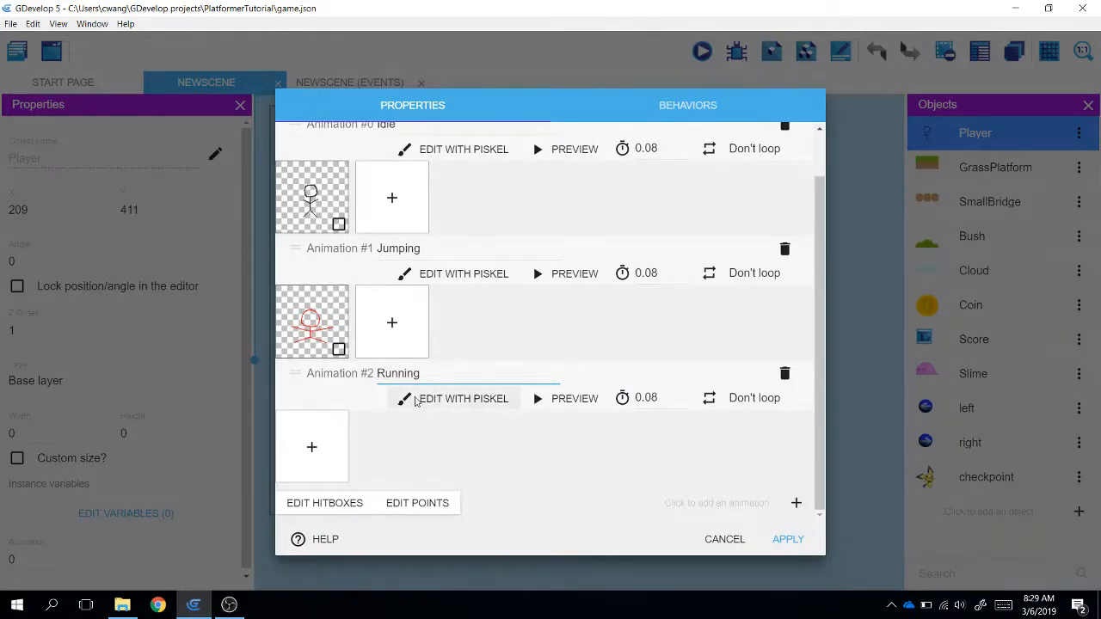
- Draw a stick figure with a round head, straight body, bent legs and inward-folded arms in Piskel for the new Running animation
{"action": "left_click", "coordinate": [421, 398]}
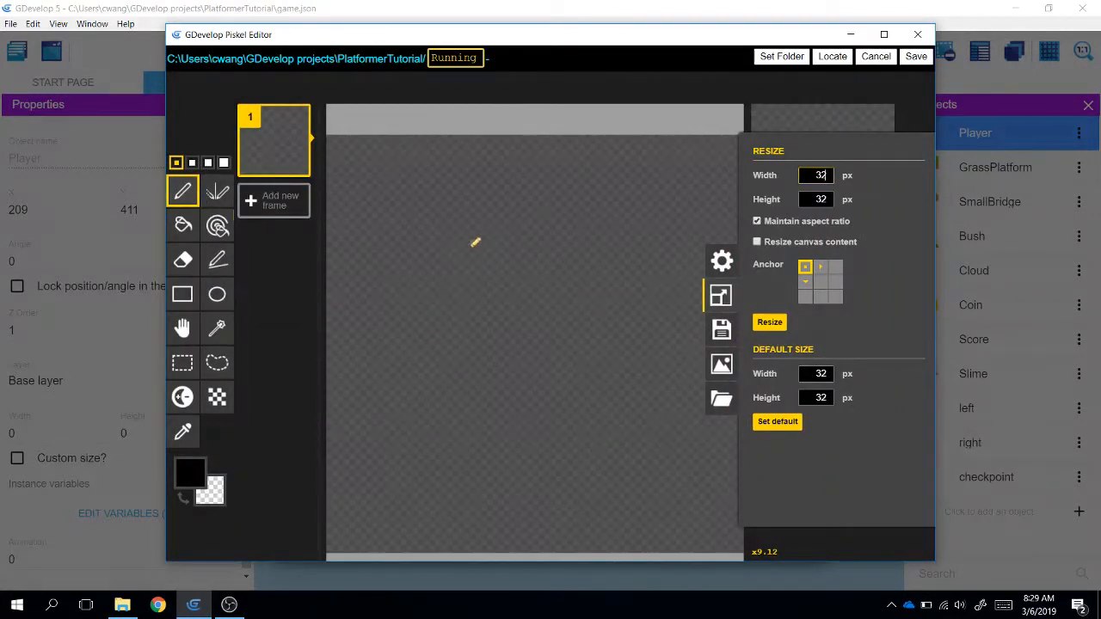
{"action": "mouse_move", "coordinate": [478, 249]}
{"action": "left_mouse_down"}
{"action": "mouse_move", "coordinate": [516, 217]}
{"action": "mouse_move", "coordinate": [594, 255]}
{"action": "mouse_move", "coordinate": [577, 332]}
{"action": "mouse_move", "coordinate": [479, 300]}
{"action": "mouse_move", "coordinate": [494, 229]}
{"action": "left_mouse_up"}
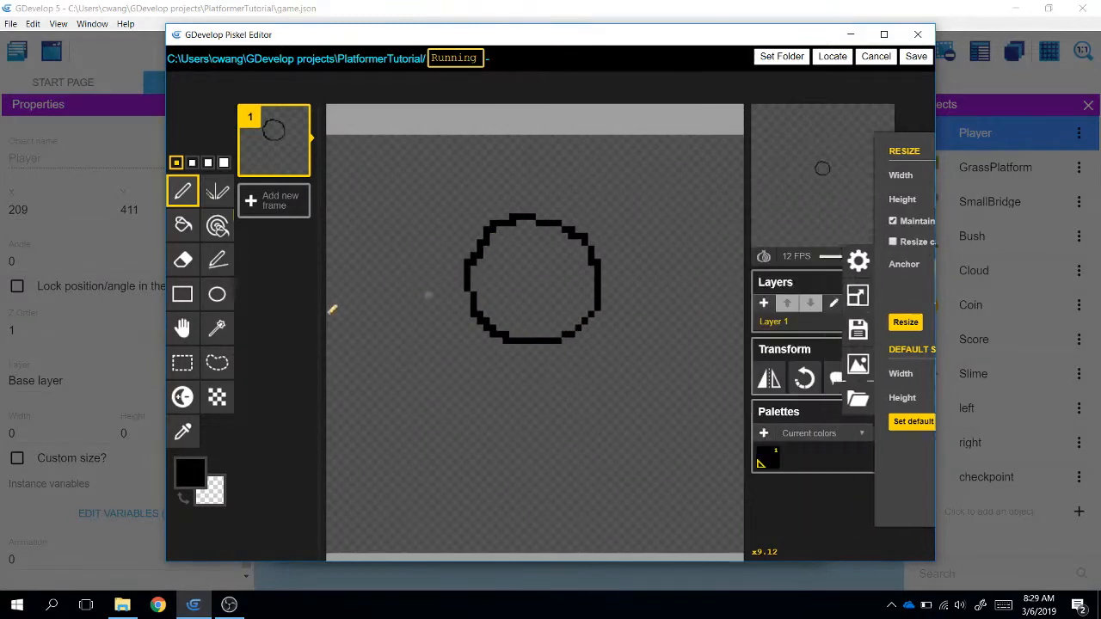
{"action": "left_click", "coordinate": [217, 260]}
{"action": "mouse_move", "coordinate": [531, 341]}
{"action": "left_mouse_down"}
{"action": "mouse_move", "coordinate": [533, 456]}
{"action": "mouse_move", "coordinate": [484, 486]}
{"action": "left_mouse_up"}
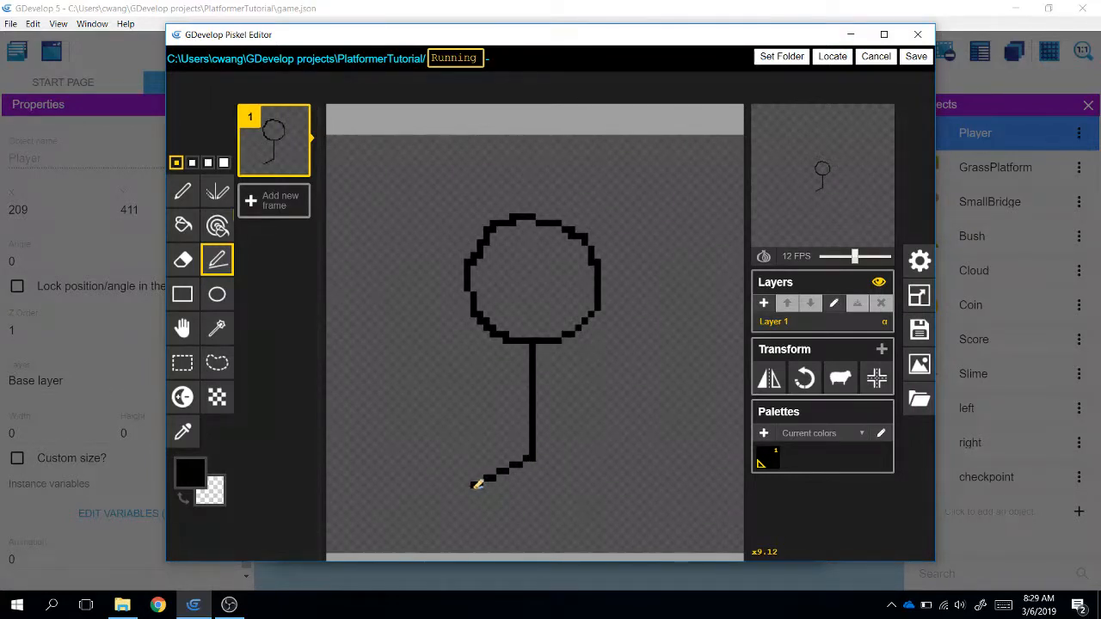
{"action": "left_click_drag", "start_coordinate": [474, 486], "coordinate": [475, 532]}
{"action": "mouse_move", "coordinate": [532, 458]}
{"action": "left_mouse_down"}
{"action": "mouse_move", "coordinate": [583, 484]}
{"action": "mouse_move", "coordinate": [586, 521]}
{"action": "left_mouse_up"}
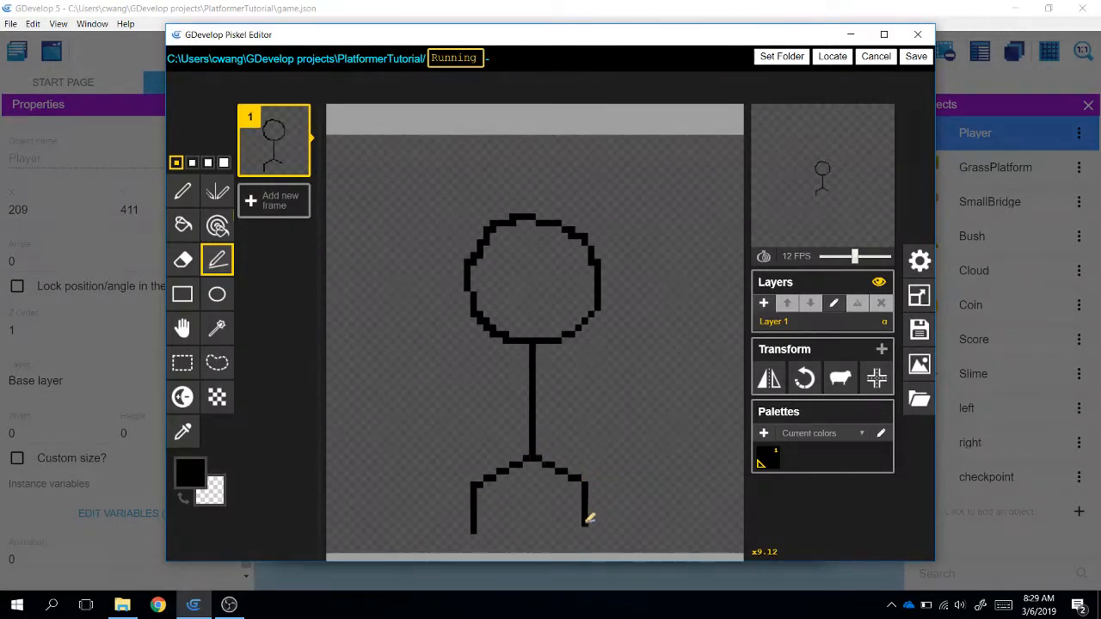
{"action": "mouse_move", "coordinate": [535, 403]}
{"action": "left_mouse_down"}
{"action": "mouse_move", "coordinate": [593, 389]}
{"action": "mouse_move", "coordinate": [489, 390]}
{"action": "mouse_move", "coordinate": [510, 375]}
{"action": "left_mouse_up"}
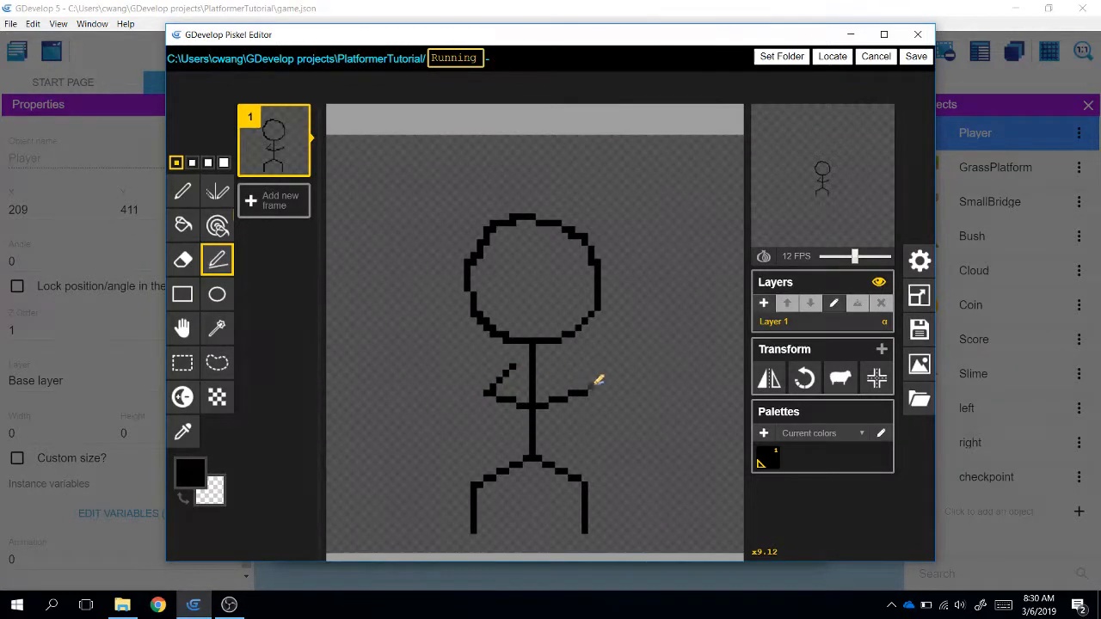
{"action": "left_click_drag", "start_coordinate": [591, 387], "coordinate": [562, 370]}
- Duplicate the stick-figure frame and delete the forearms and lower legs from the copy in frame 2
{"action": "left_click", "coordinate": [294, 163]}
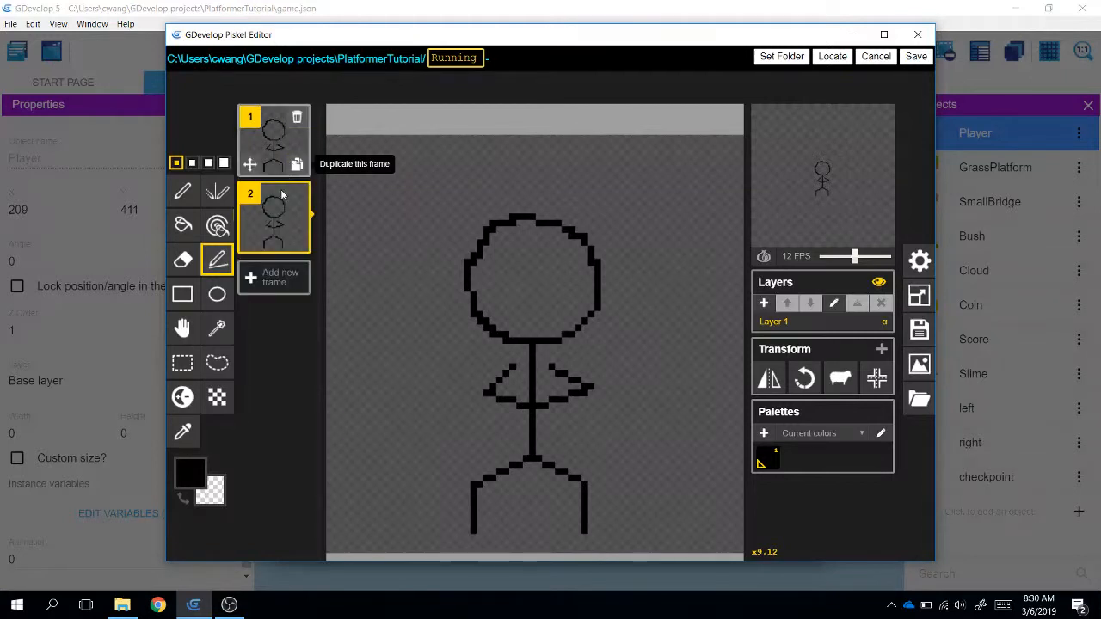
{"action": "left_click", "coordinate": [183, 361]}
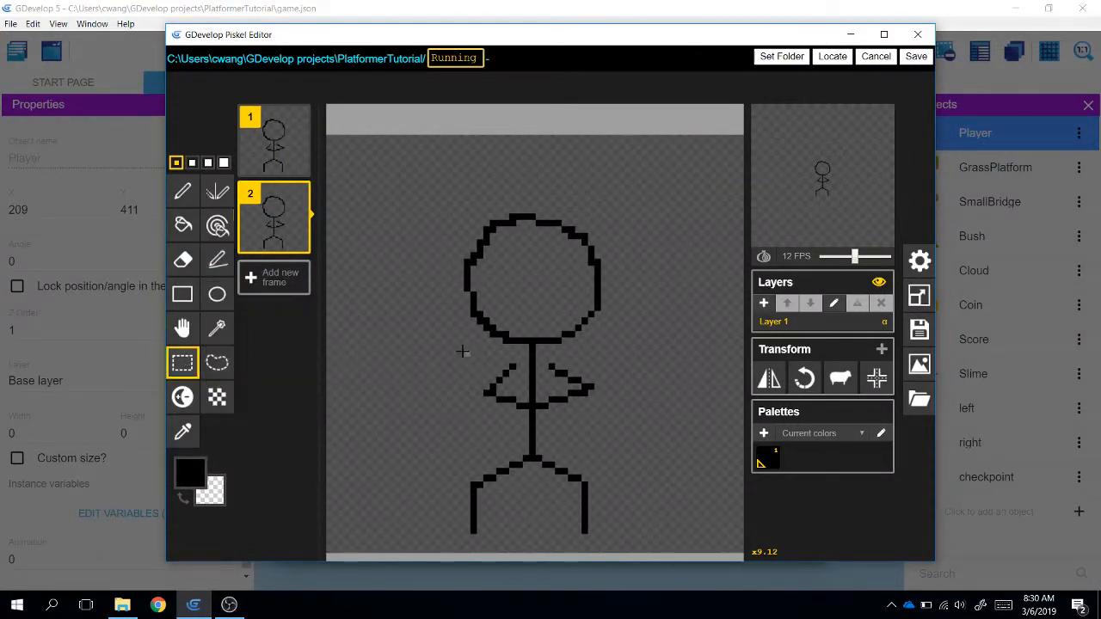
{"action": "left_click_drag", "start_coordinate": [450, 350], "coordinate": [605, 391]}
{"action": "key", "text": "Delete"}
{"action": "key", "text": "Delete"}
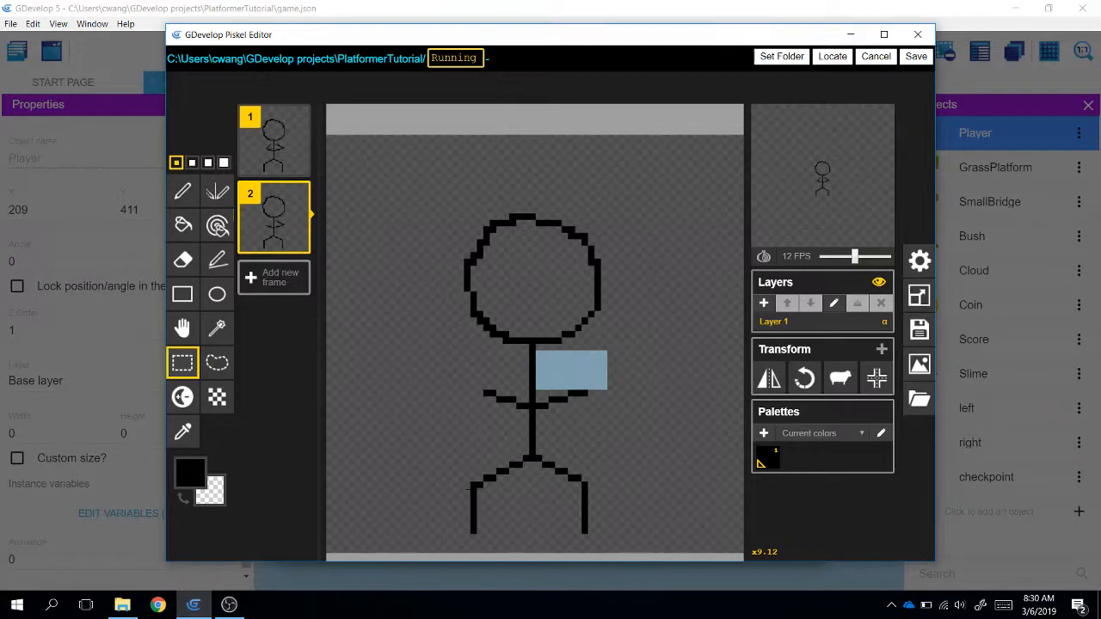
{"action": "left_click_drag", "start_coordinate": [456, 488], "coordinate": [606, 537]}
{"action": "key", "text": "Delete"}
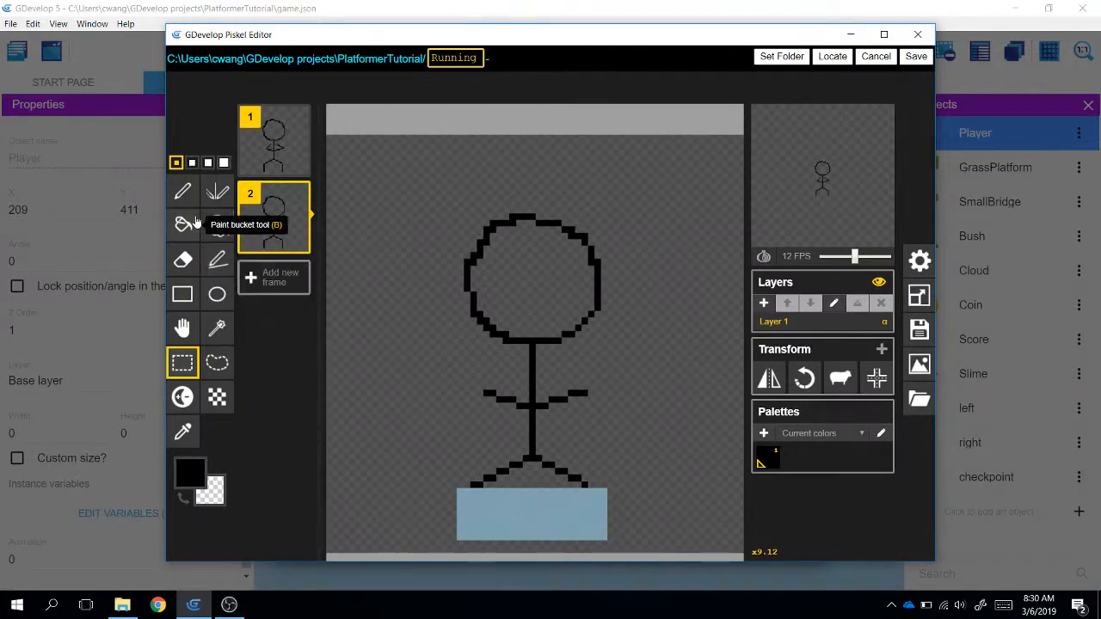
- Draw inward-slanting lower legs and outward-slanting forearms in frame 2 with the Stroke tool, and save the Running animation
{"action": "left_click", "coordinate": [183, 191]}
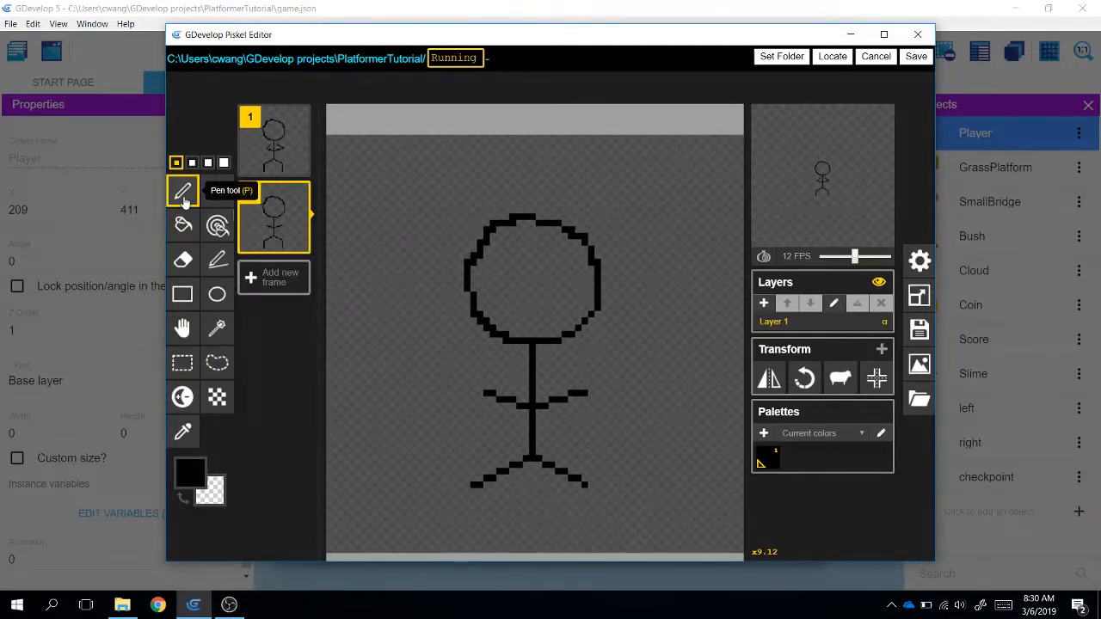
{"action": "left_click", "coordinate": [218, 263]}
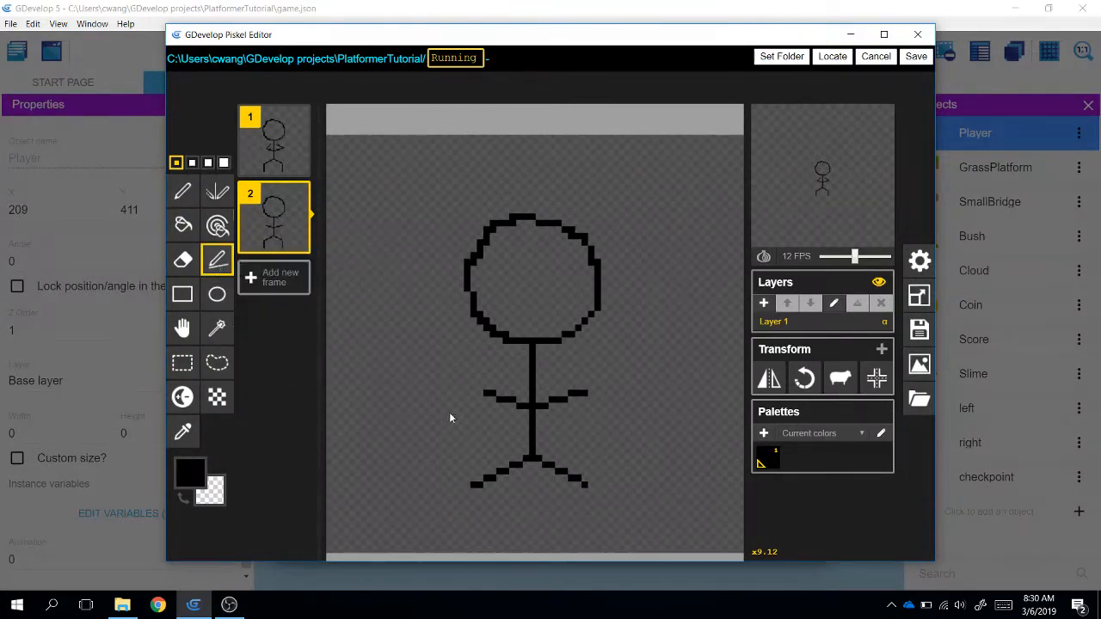
{"action": "mouse_move", "coordinate": [300, 173]}
{"action": "left_click_drag", "start_coordinate": [478, 484], "coordinate": [515, 525]}
{"action": "left_click_drag", "start_coordinate": [583, 487], "coordinate": [544, 525]}
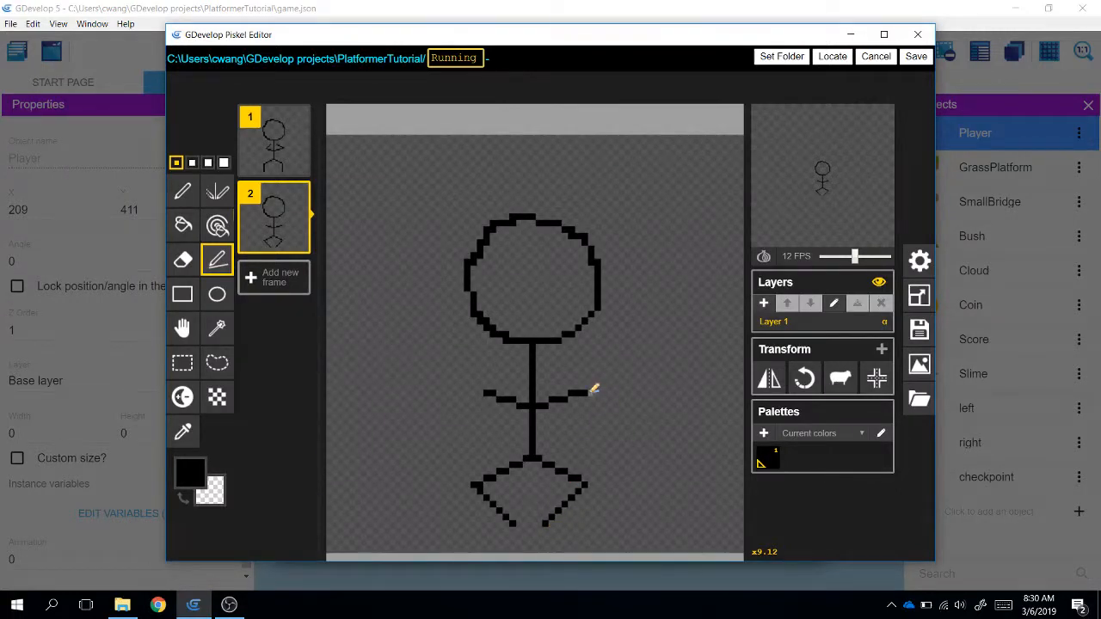
{"action": "left_click_drag", "start_coordinate": [591, 388], "coordinate": [617, 425]}
{"action": "left_click_drag", "start_coordinate": [486, 394], "coordinate": [460, 420]}
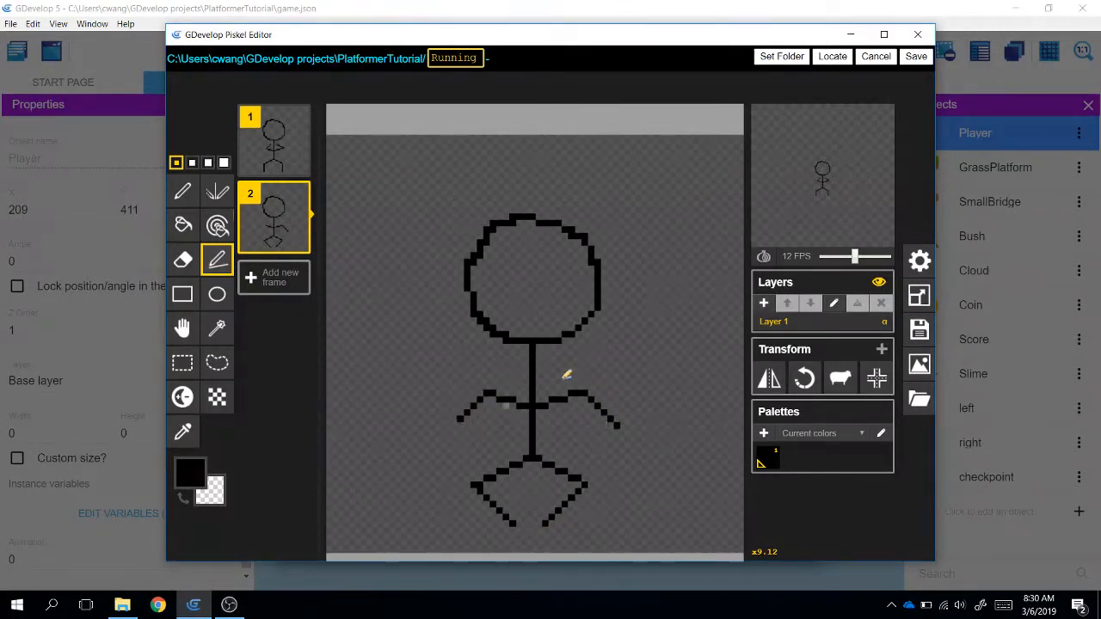
{"action": "mouse_move", "coordinate": [780, 225]}
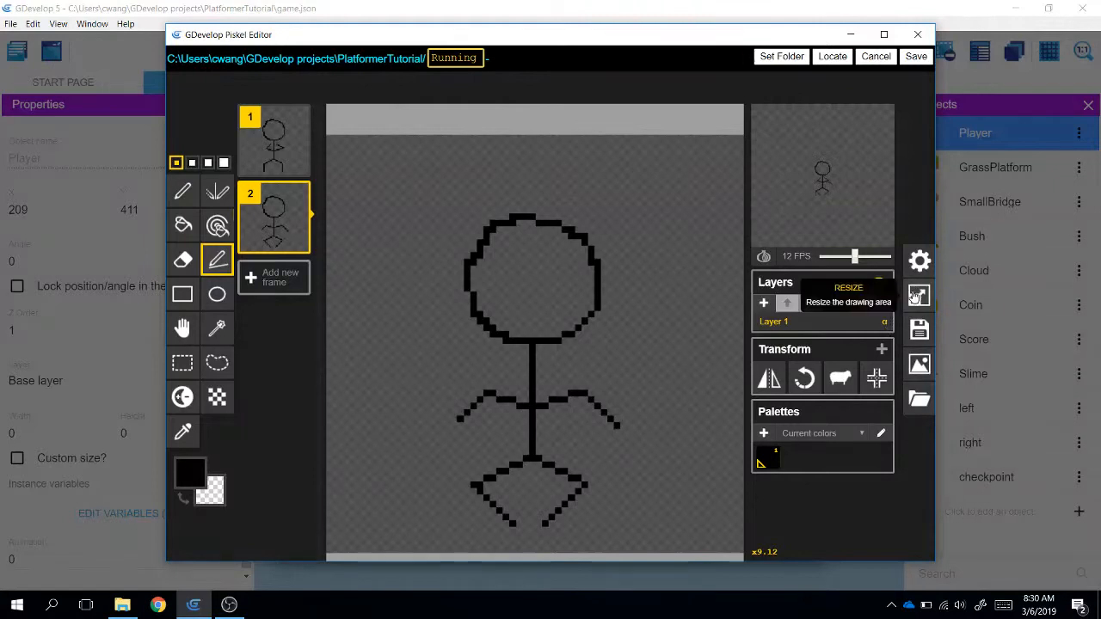
{"action": "left_click", "coordinate": [921, 330]}
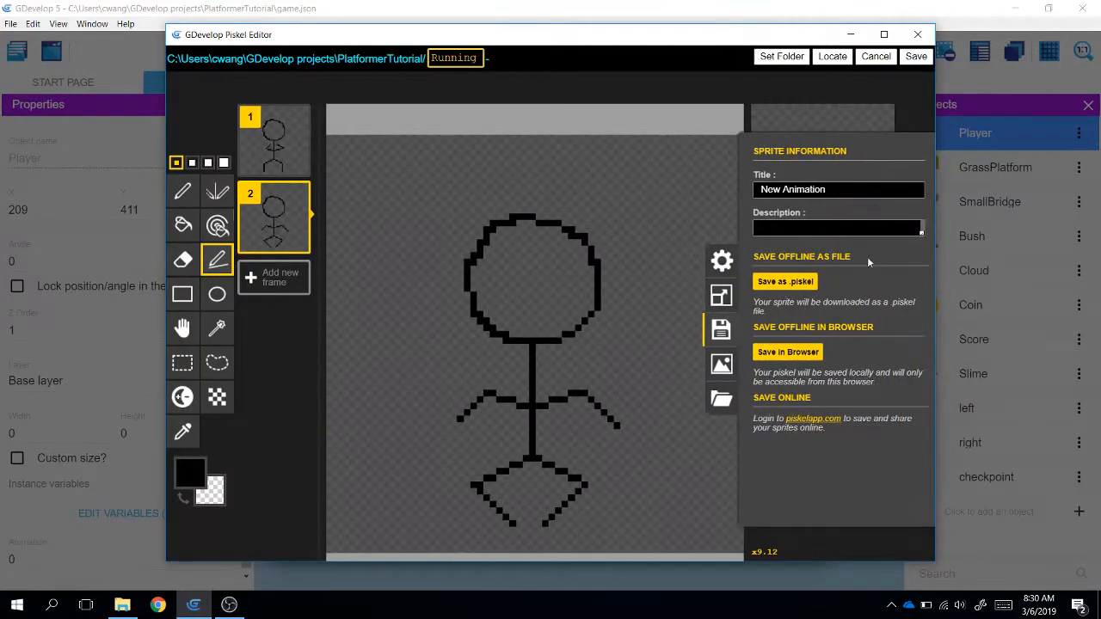
{"action": "left_click", "coordinate": [724, 221]}
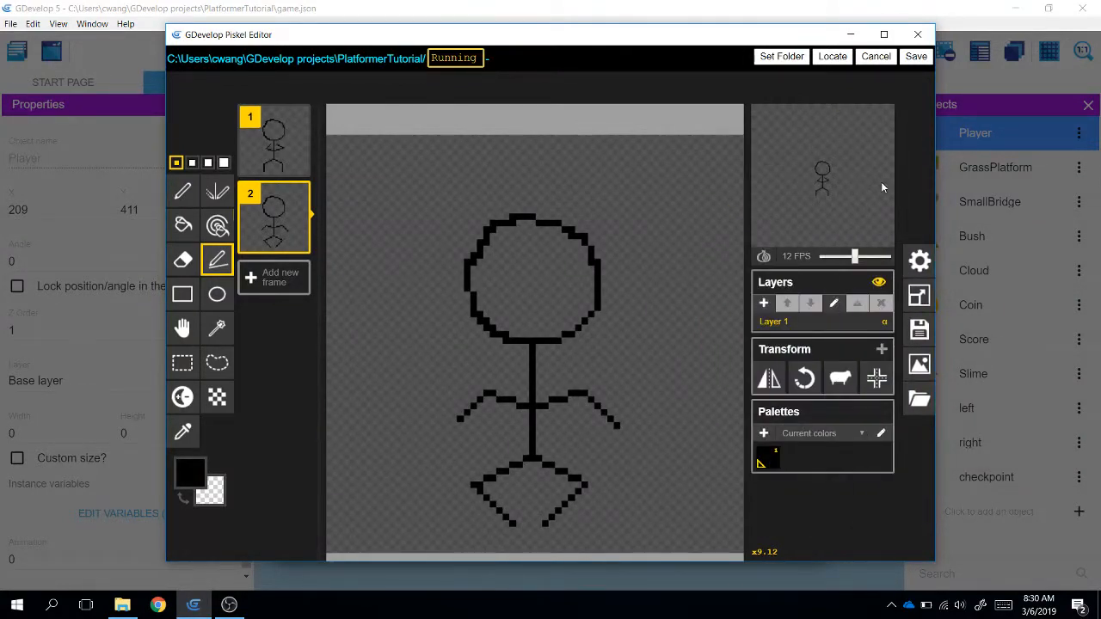
{"action": "left_click", "coordinate": [916, 57]}
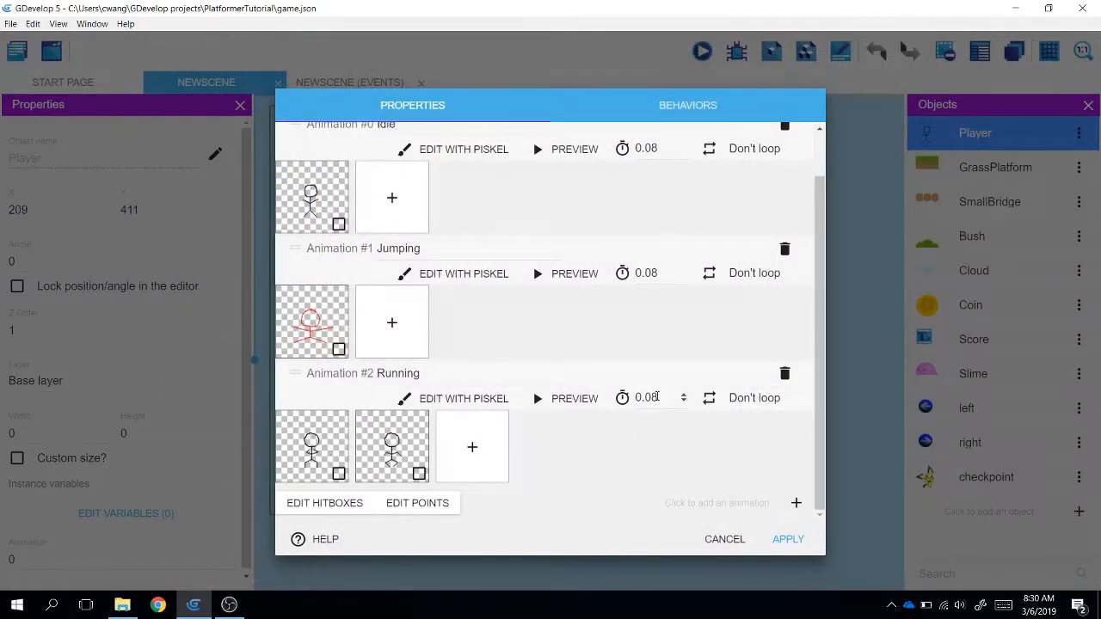
- Set the Running animation's frame time to .2, make it loop, and apply the Player's changes
{"action": "left_click", "coordinate": [684, 394]}
{"action": "left_click_drag", "start_coordinate": [665, 399], "coordinate": [578, 403]}
{"action": "type", "text": ".2"}
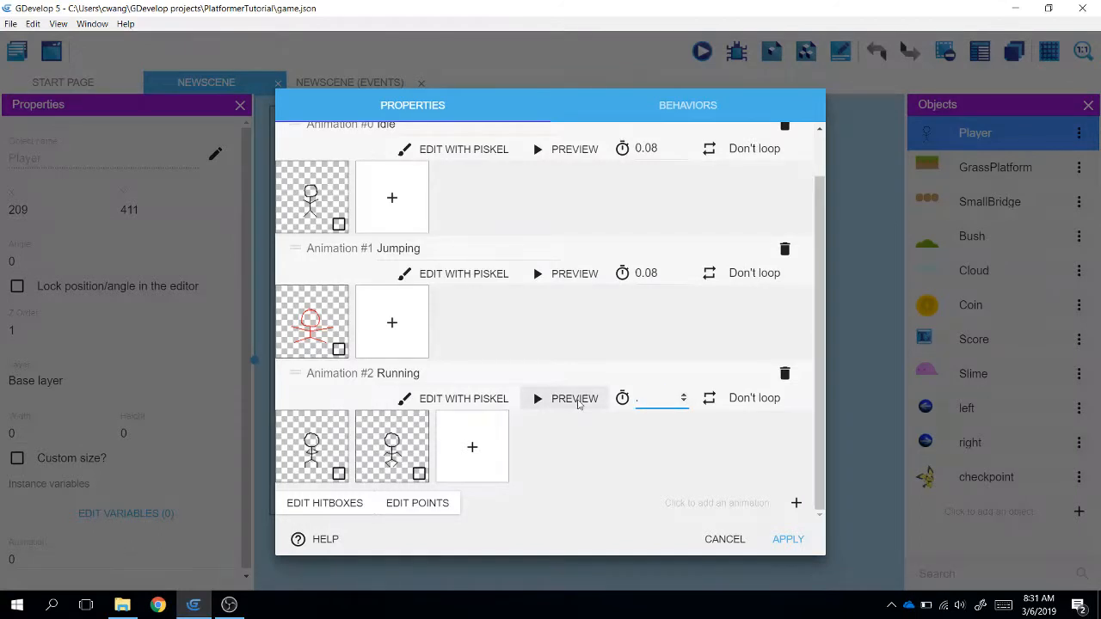
{"action": "left_click", "coordinate": [740, 401]}
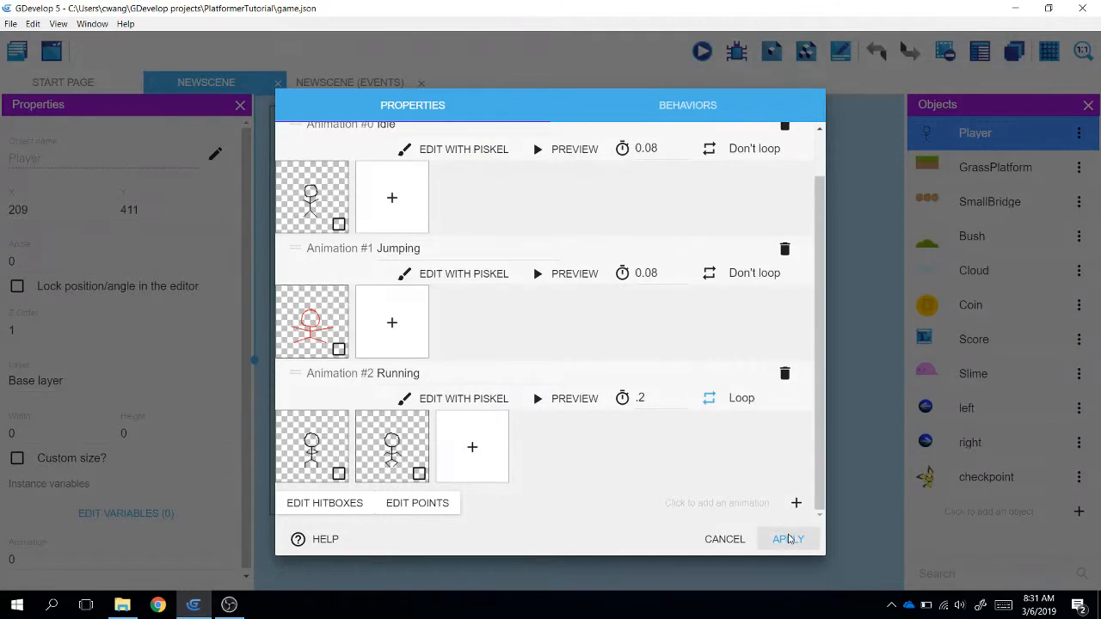
{"action": "left_click", "coordinate": [789, 539]}
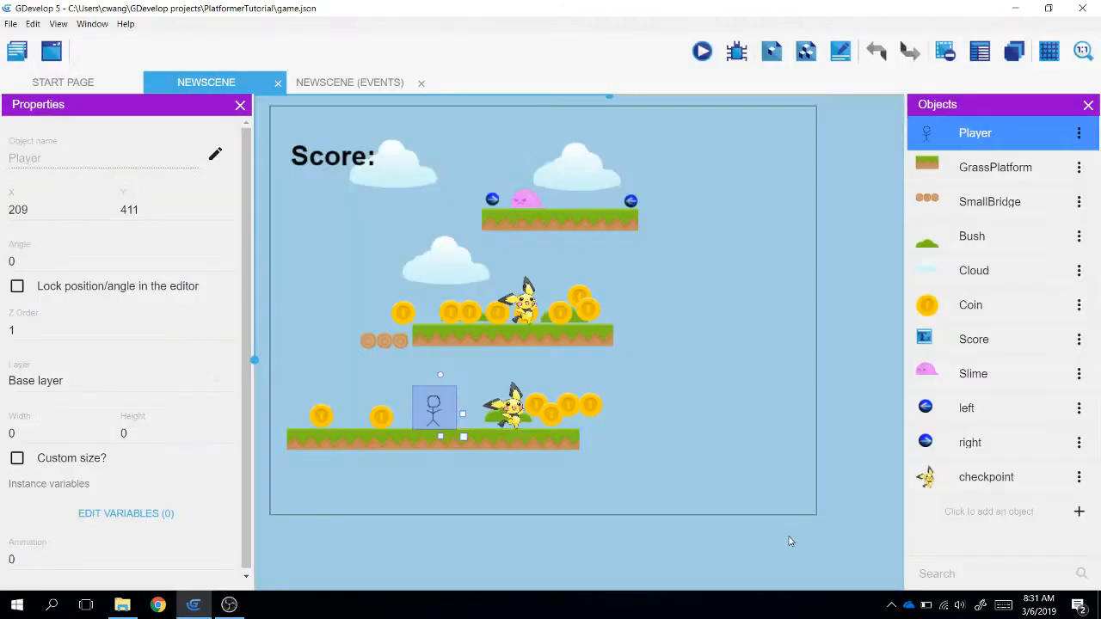
- Preview the game and test the Player's new animations by running left and right and jumping between platforms
{"action": "left_click", "coordinate": [703, 53]}
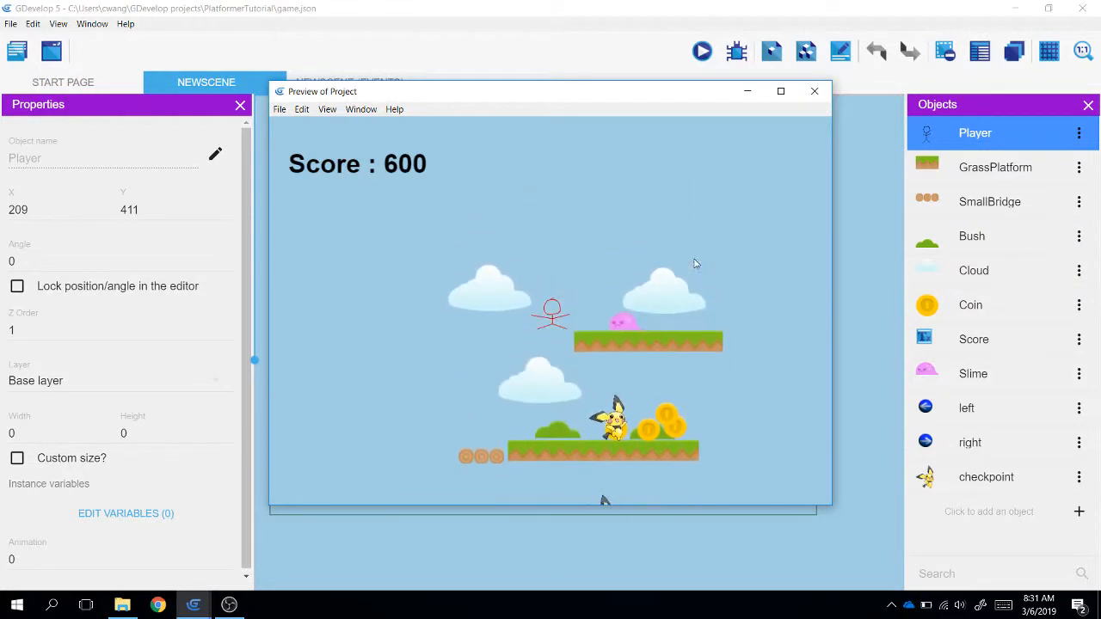
{"action": "key", "text": "space"}
{"action": "key", "text": "space"}
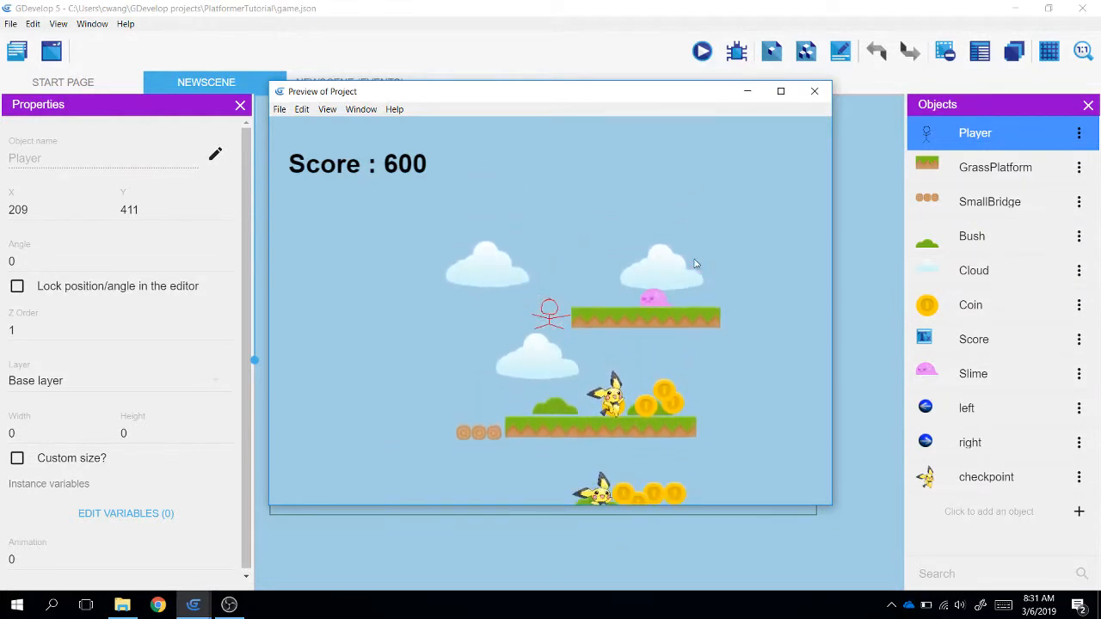
{"action": "key", "text": "Left"}
{"action": "key", "text": "space"}
{"action": "key", "text": "Right"}
{"action": "key", "text": "space"}
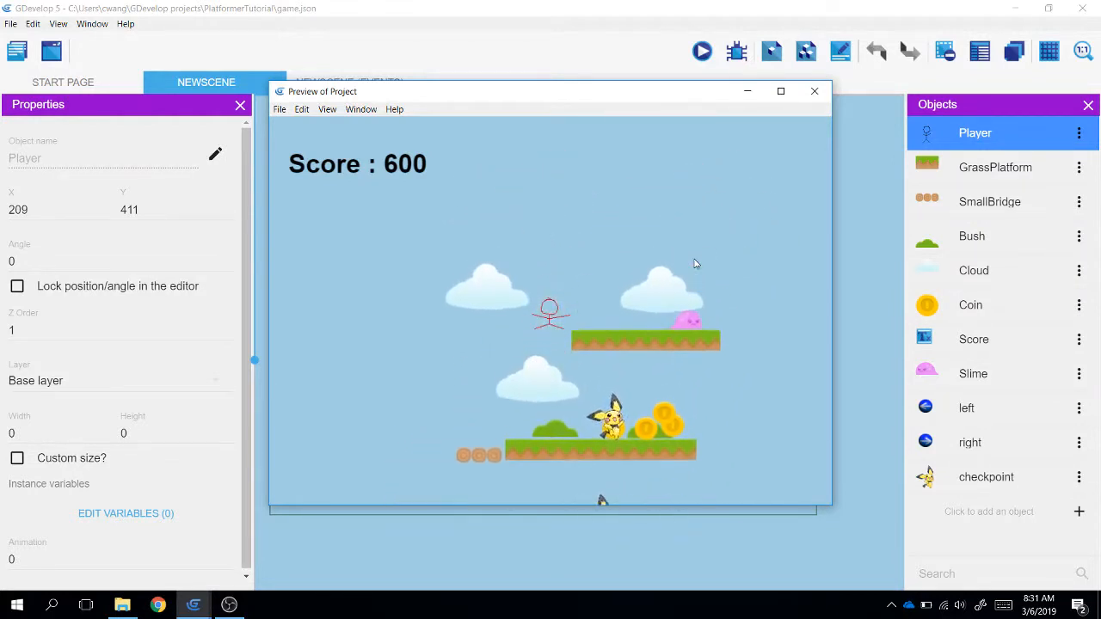
{"action": "key", "text": "space"}
{"action": "key", "text": "Left"}
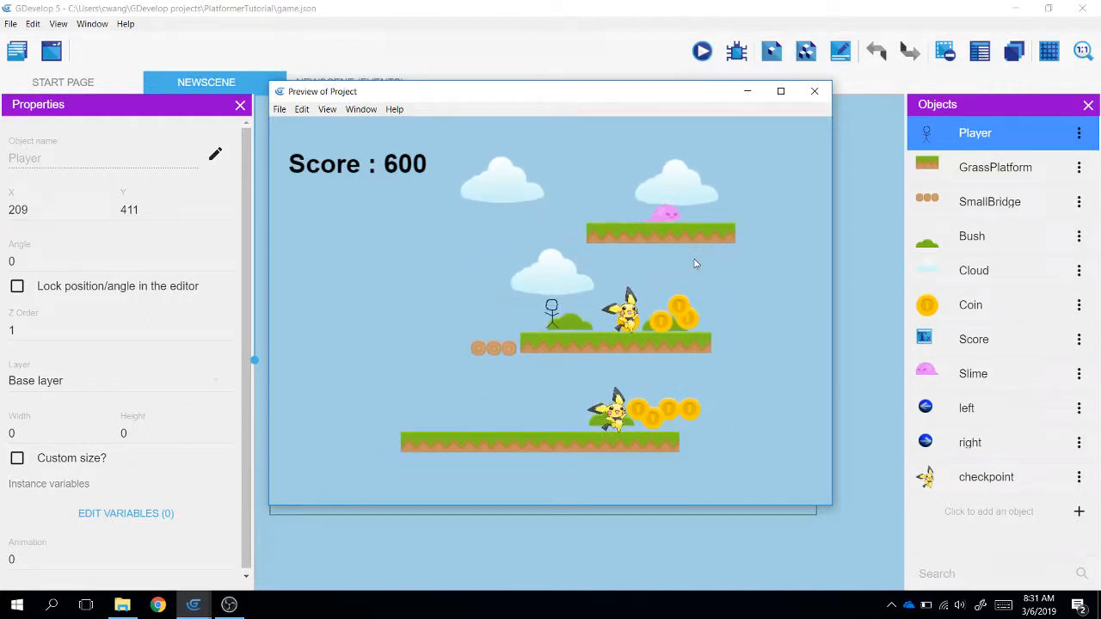
{"action": "key", "text": "Left"}
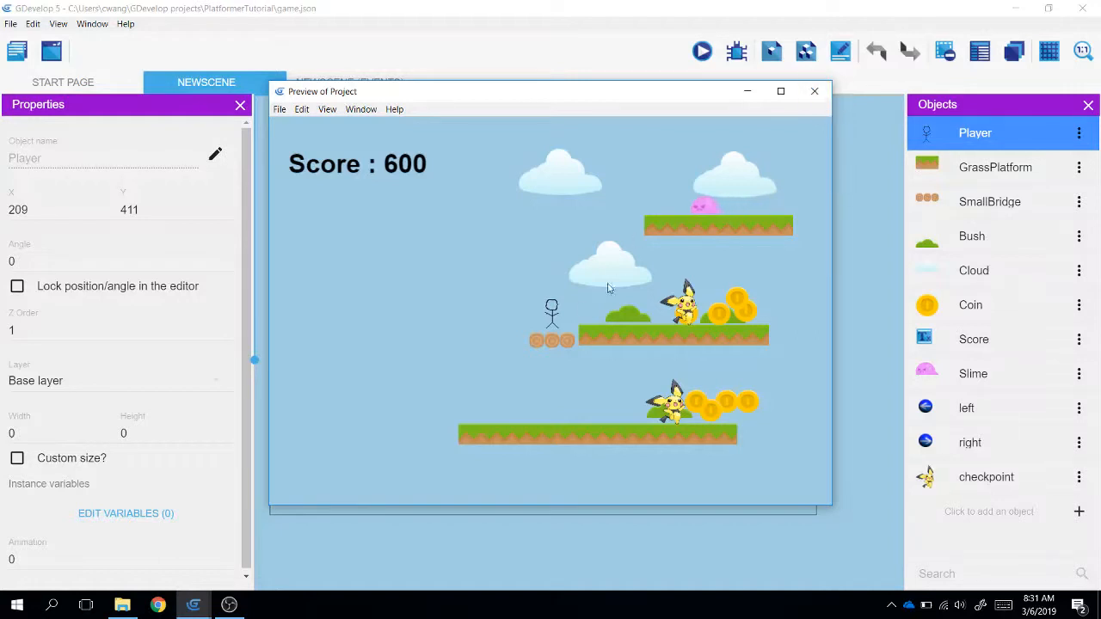
- Test the Player's jumping and running right and left around the platforms once more, and close the preview
{"action": "key", "text": "space"}
{"action": "key", "text": "Right"}
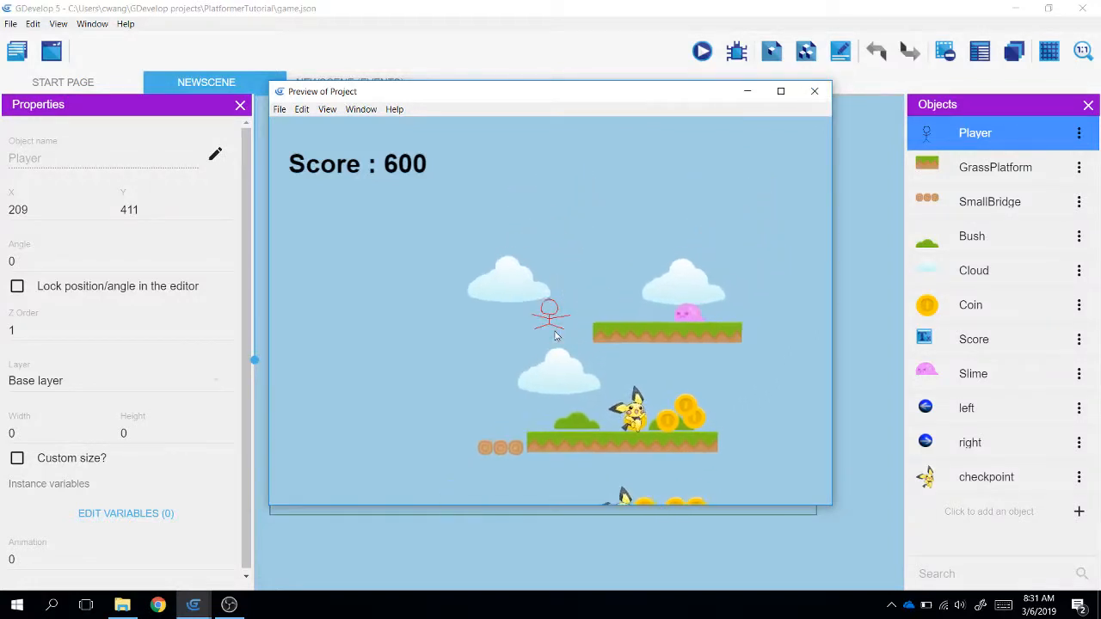
{"action": "key", "text": "Left"}
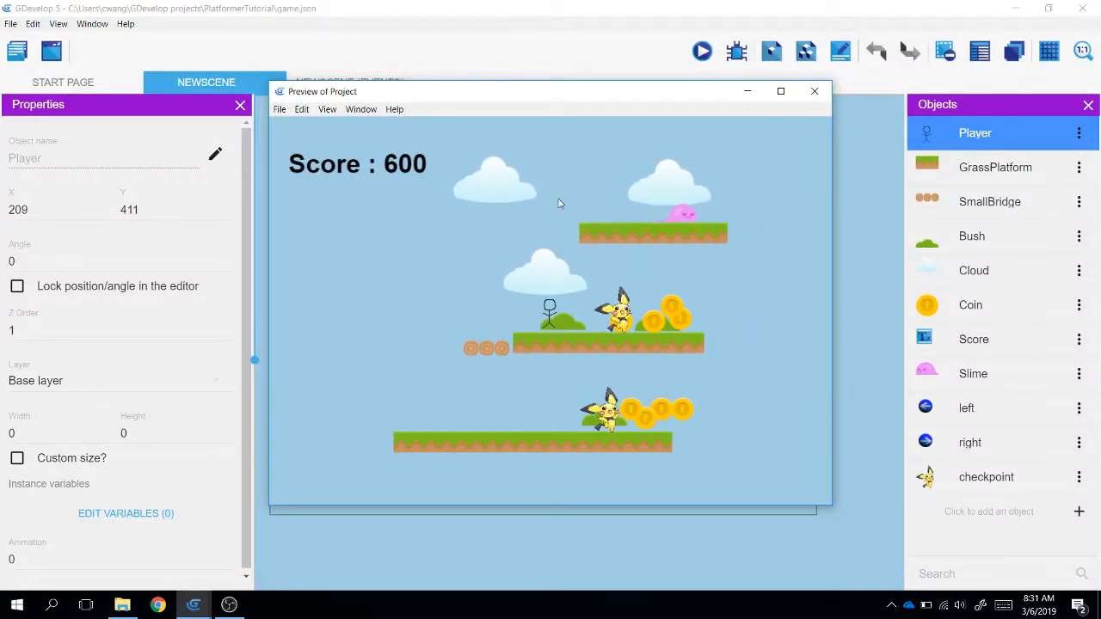
{"action": "left_click", "coordinate": [813, 91]}
- Review the Idle, Jumping and Running frames in the Player's object properties, and leave without applying changes
{"action": "left_click", "coordinate": [1078, 134]}
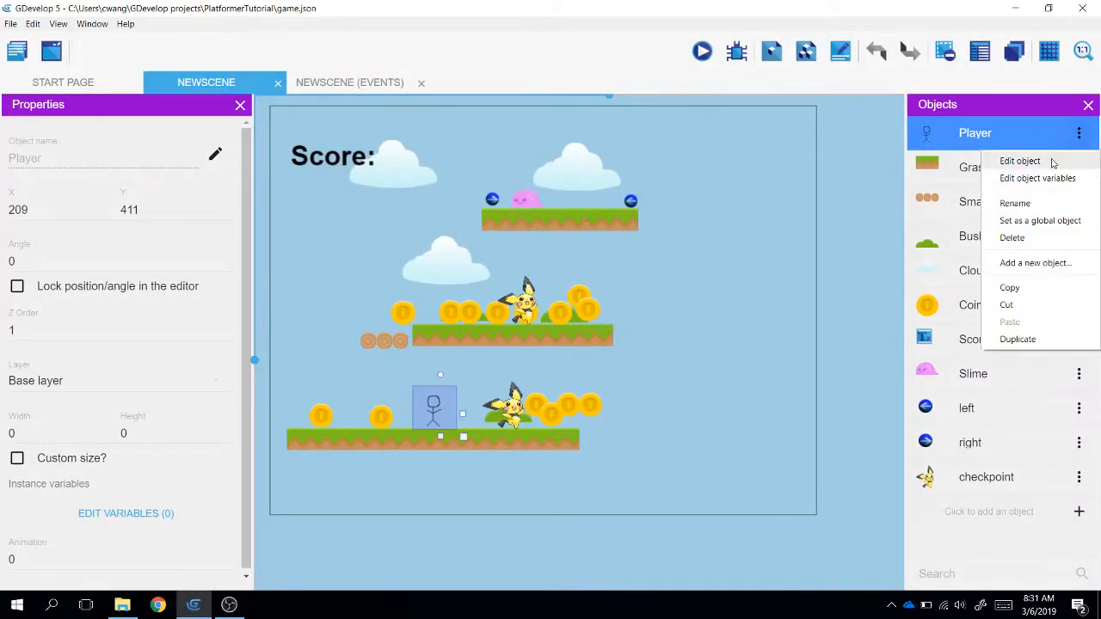
{"action": "left_click", "coordinate": [1047, 164]}
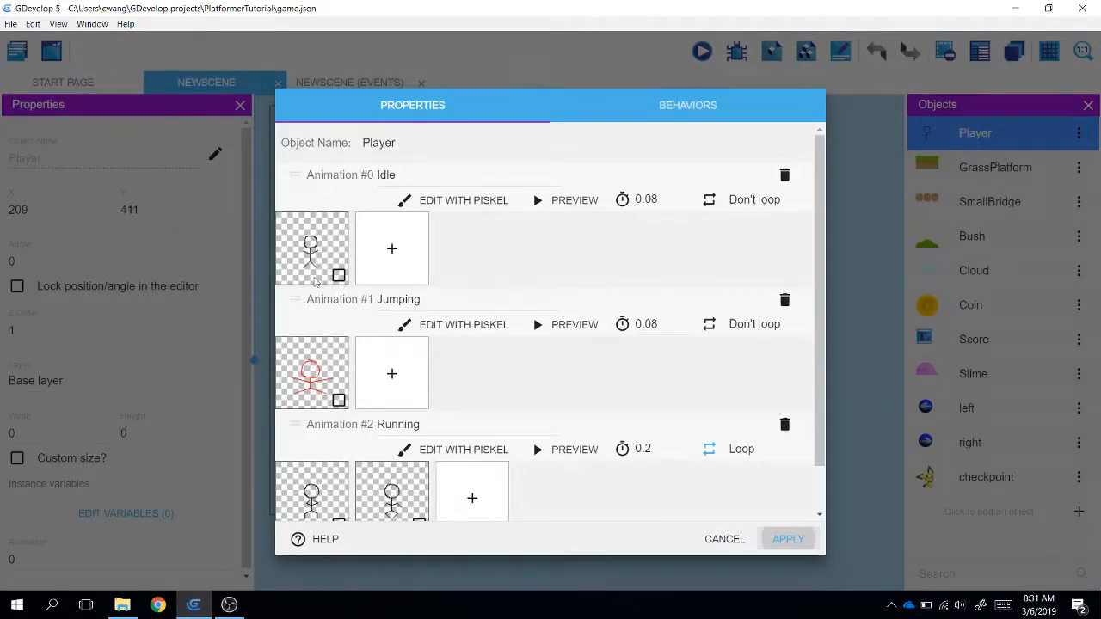
{"action": "scroll", "coordinate": [283, 271], "scroll_direction": "down", "scroll_amount": 1}
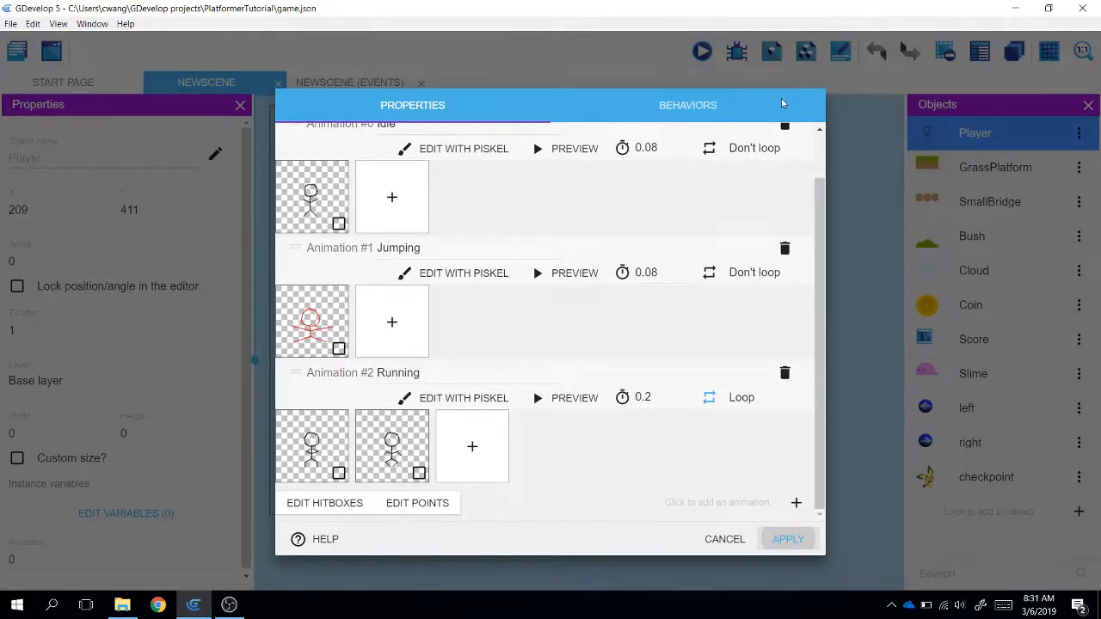
{"action": "left_click", "coordinate": [727, 540]}
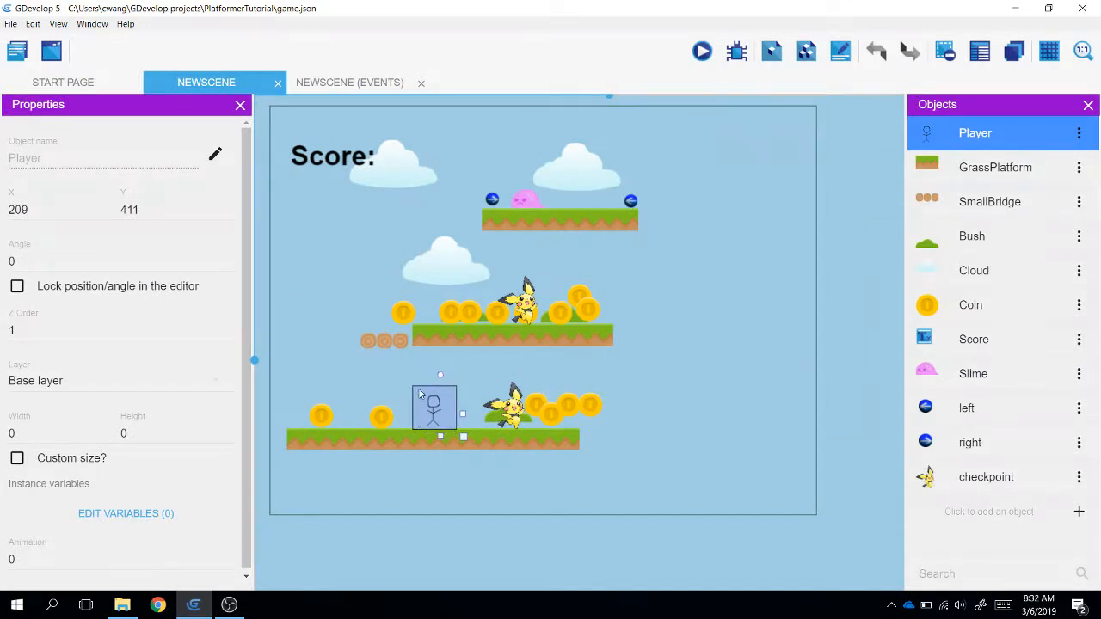
- Open the Player's Idle animation for editing in Piskel
{"action": "left_click", "coordinate": [1079, 133]}
{"action": "left_click", "coordinate": [1033, 160]}
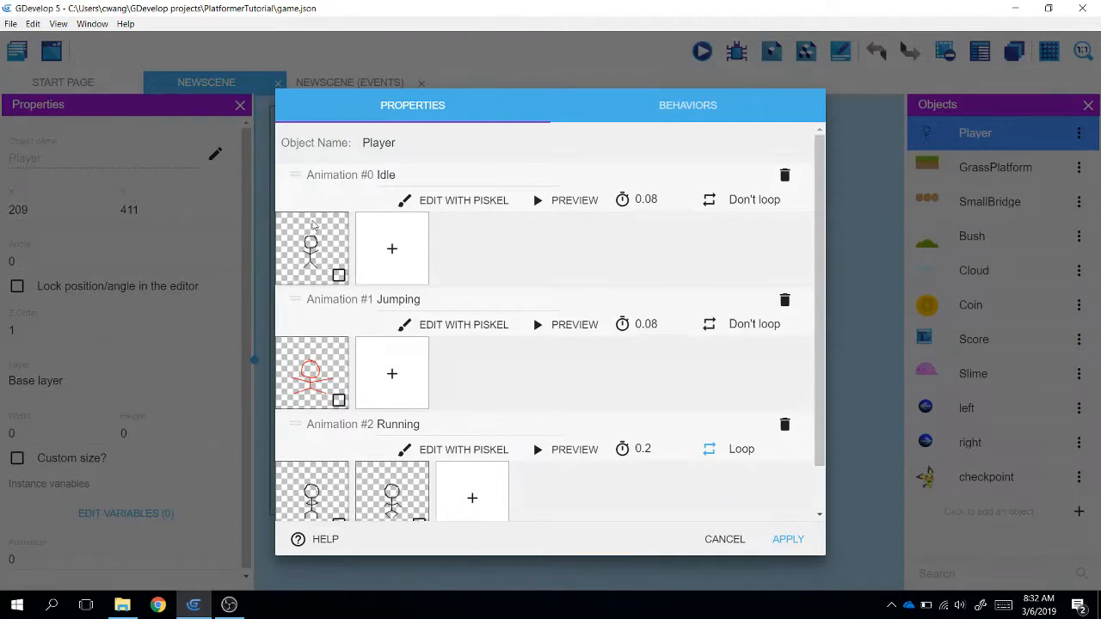
{"action": "left_click", "coordinate": [422, 200]}
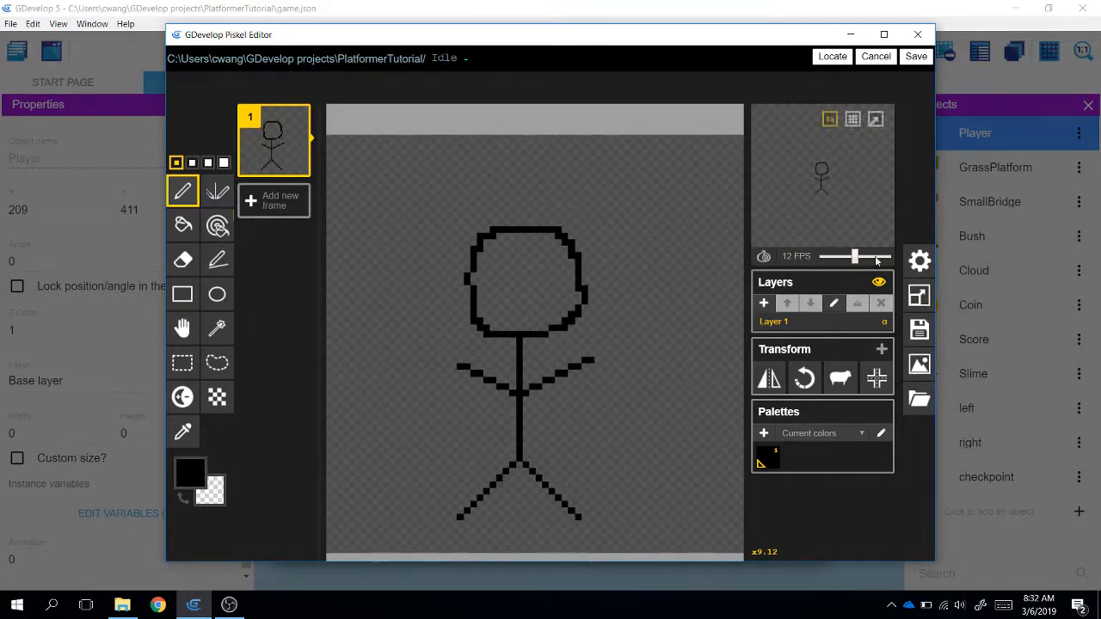
- Try resizing the Idle canvas to 30 by 30 px with a centred anchor, and undo the resize
{"action": "left_click", "coordinate": [918, 297]}
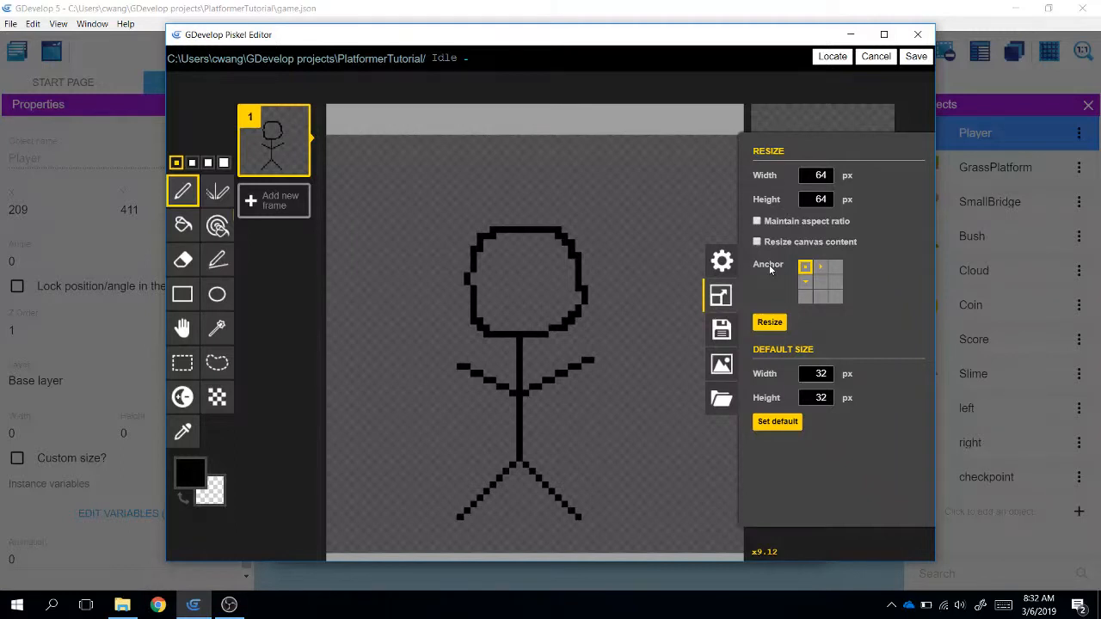
{"action": "left_click", "coordinate": [820, 281]}
{"action": "left_click_drag", "start_coordinate": [814, 176], "coordinate": [849, 182]}
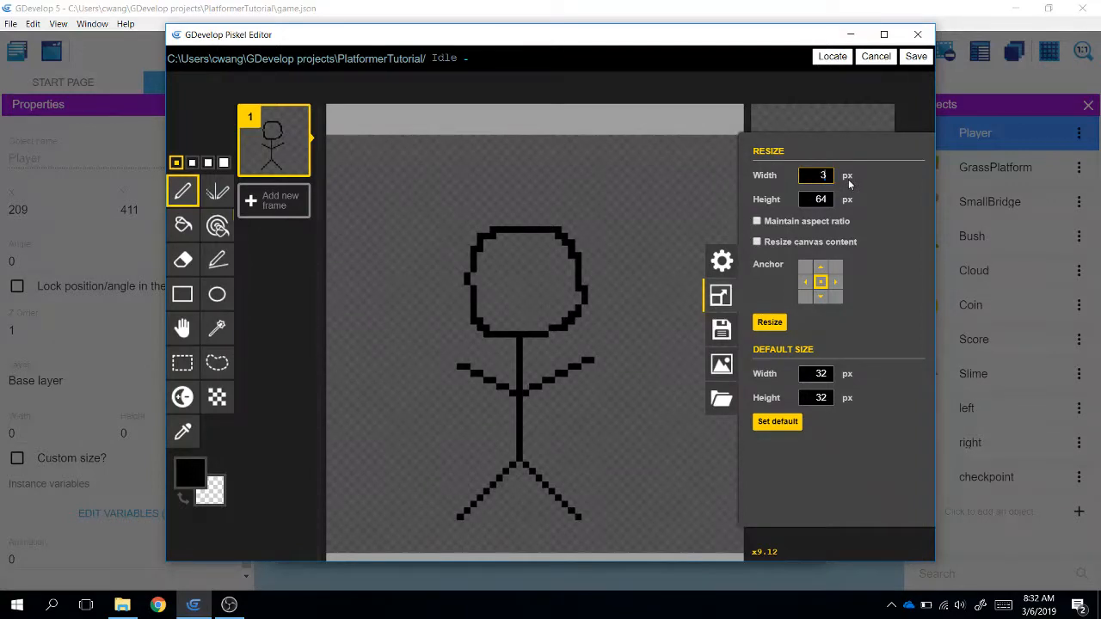
{"action": "key", "text": "Tab"}
{"action": "type", "text": "3"}
{"action": "left_click", "coordinate": [770, 322]}
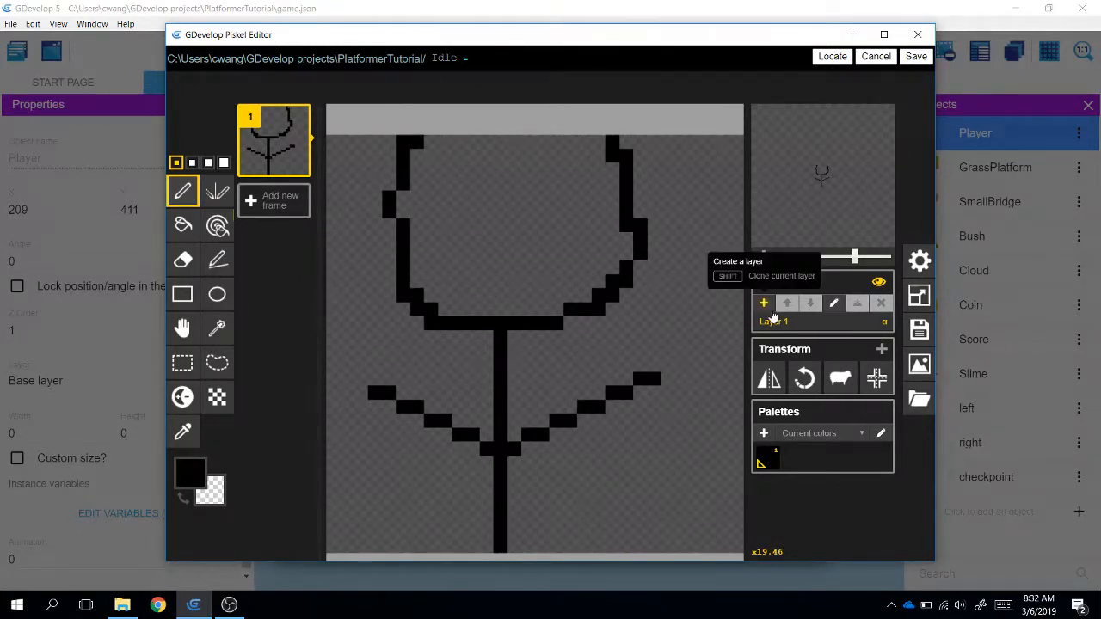
{"action": "key", "text": "ctrl+z"}
- Try resizing the Idle canvas to 30 by 30 px anchored at its upper-left corner, and undo the resize
{"action": "left_click", "coordinate": [919, 295]}
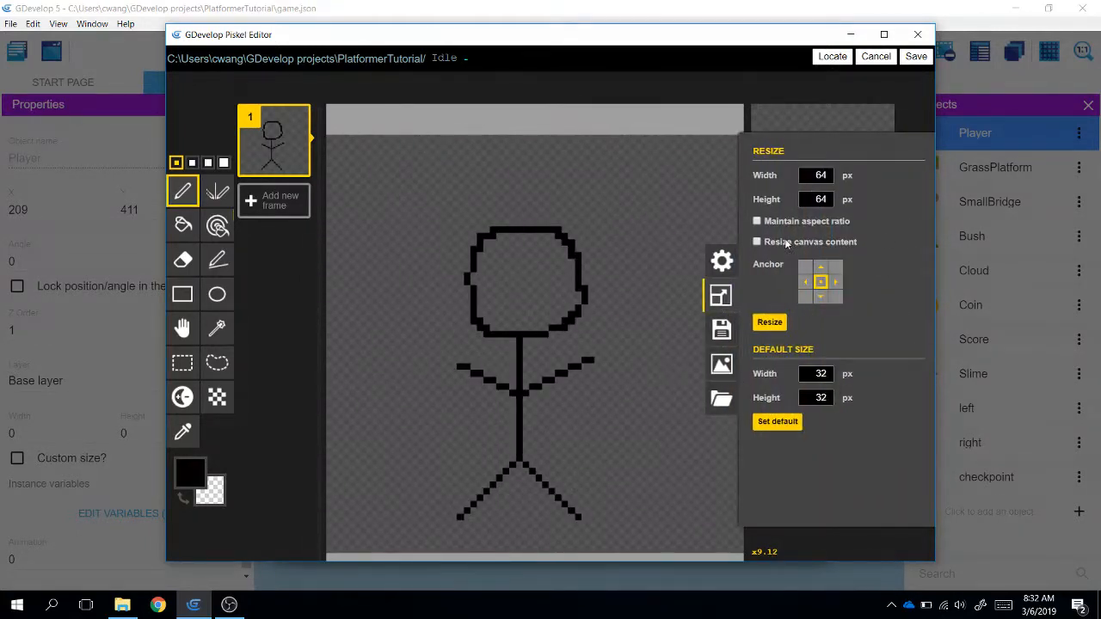
{"action": "left_click", "coordinate": [805, 268]}
{"action": "double_click", "coordinate": [820, 176]}
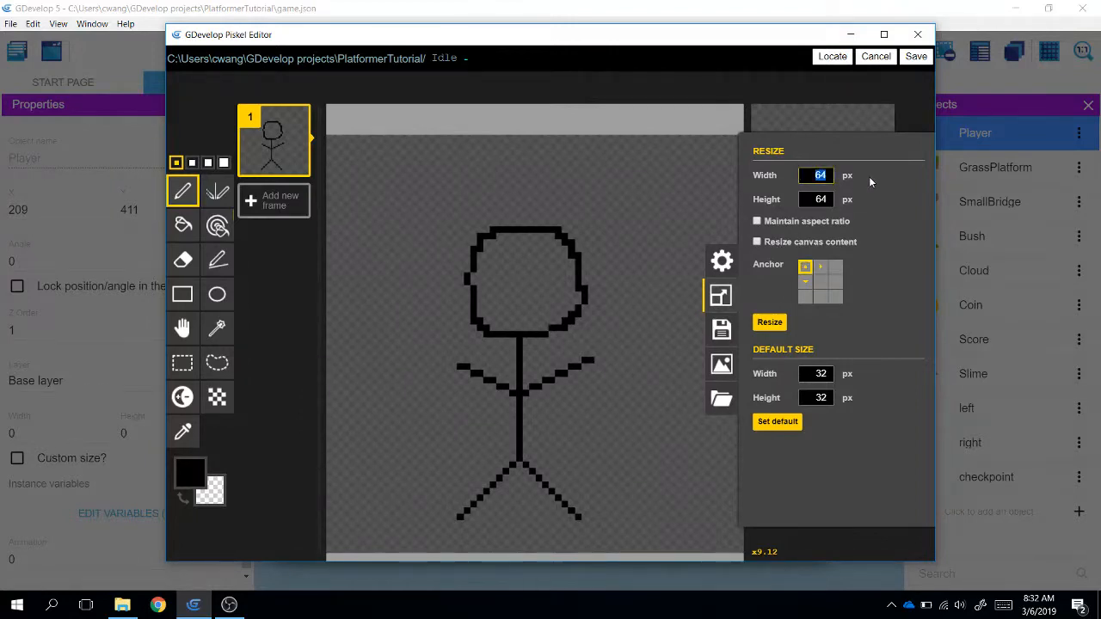
{"action": "type", "text": "30"}
{"action": "key", "text": "Tab"}
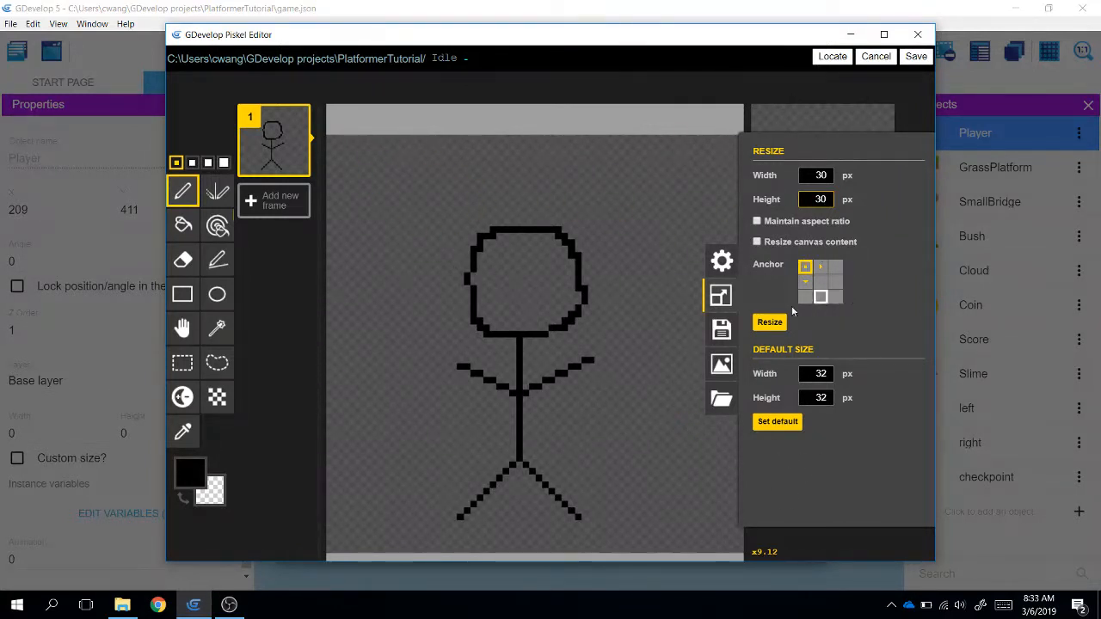
{"action": "left_click", "coordinate": [770, 322]}
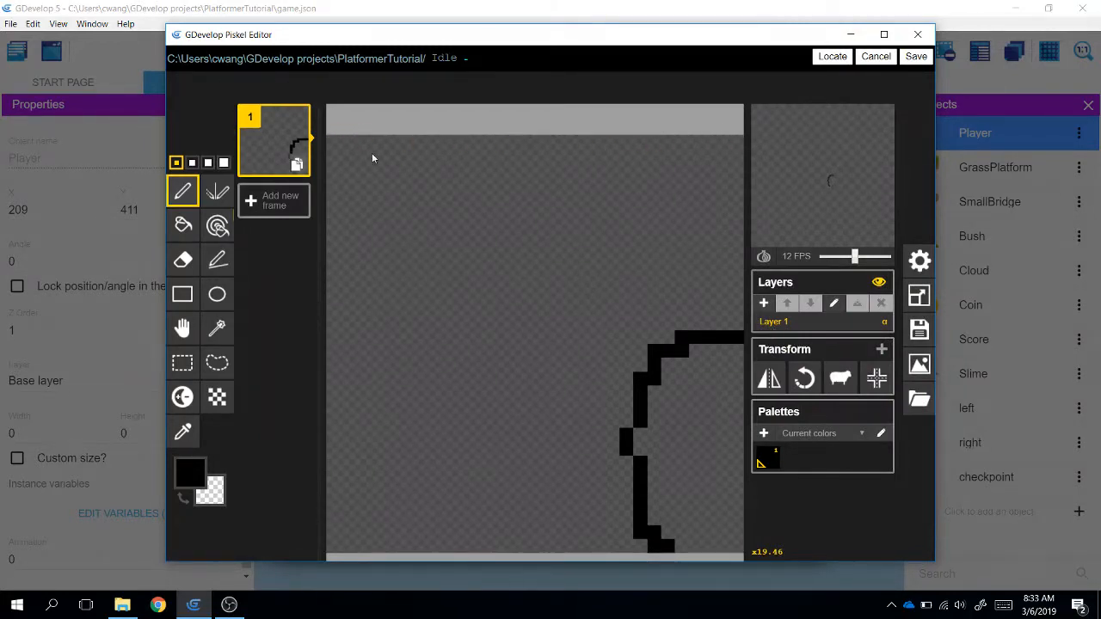
{"action": "key", "text": "ctrl+z"}
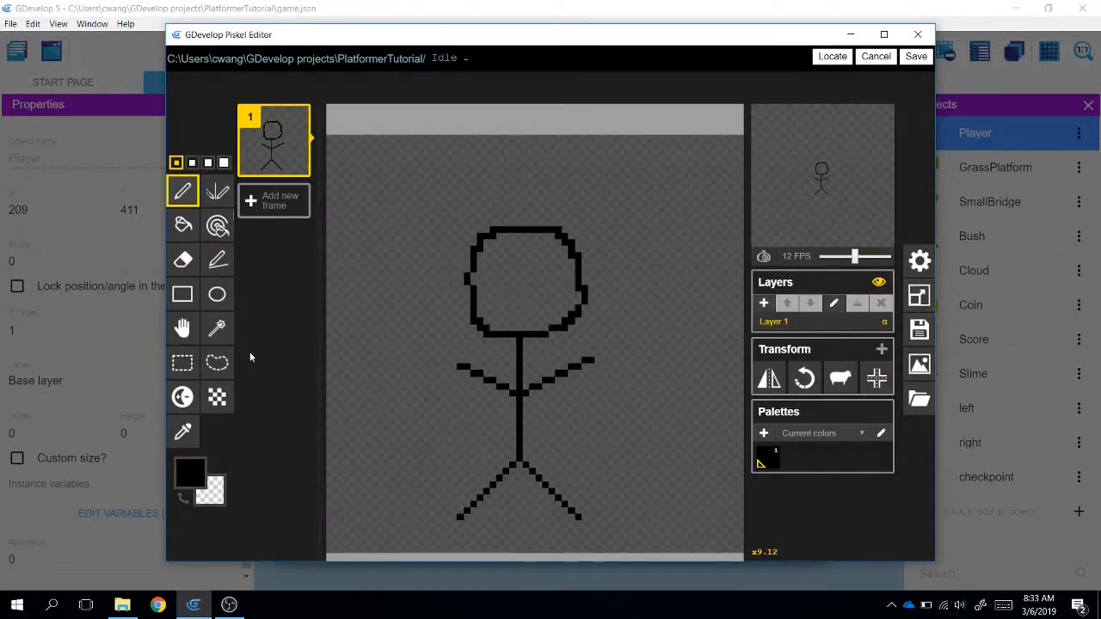
- Move the stick figure into the canvas's upper-left corner with the Move tool, and resize the canvas to 30 by 50 px
{"action": "left_click", "coordinate": [183, 329]}
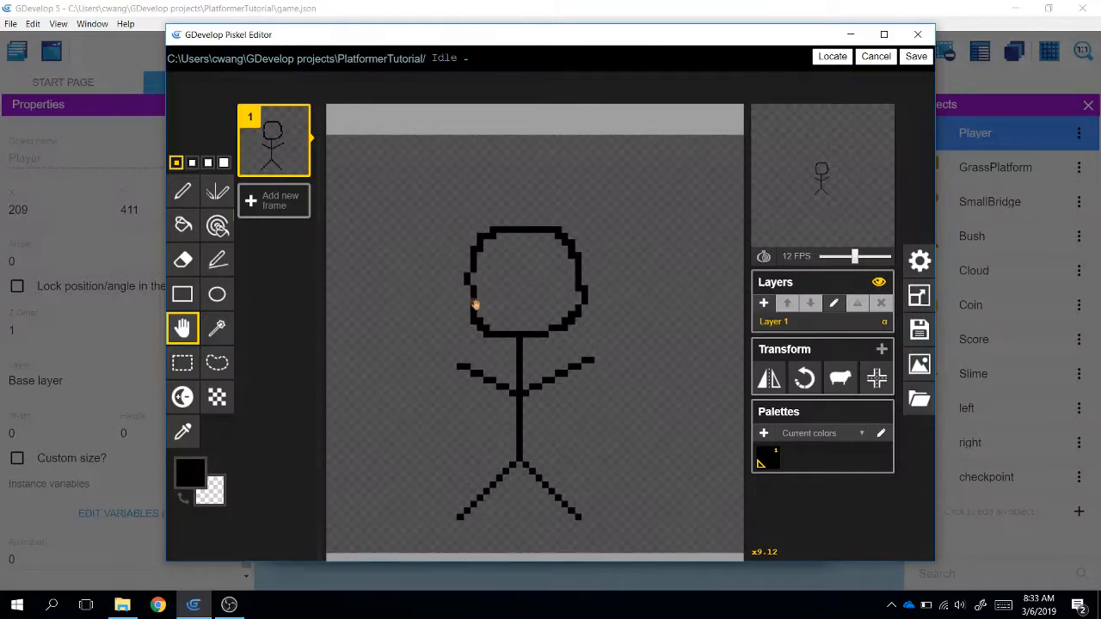
{"action": "mouse_move", "coordinate": [474, 303]}
{"action": "left_mouse_down"}
{"action": "mouse_move", "coordinate": [389, 226]}
{"action": "mouse_move", "coordinate": [340, 212]}
{"action": "left_mouse_up"}
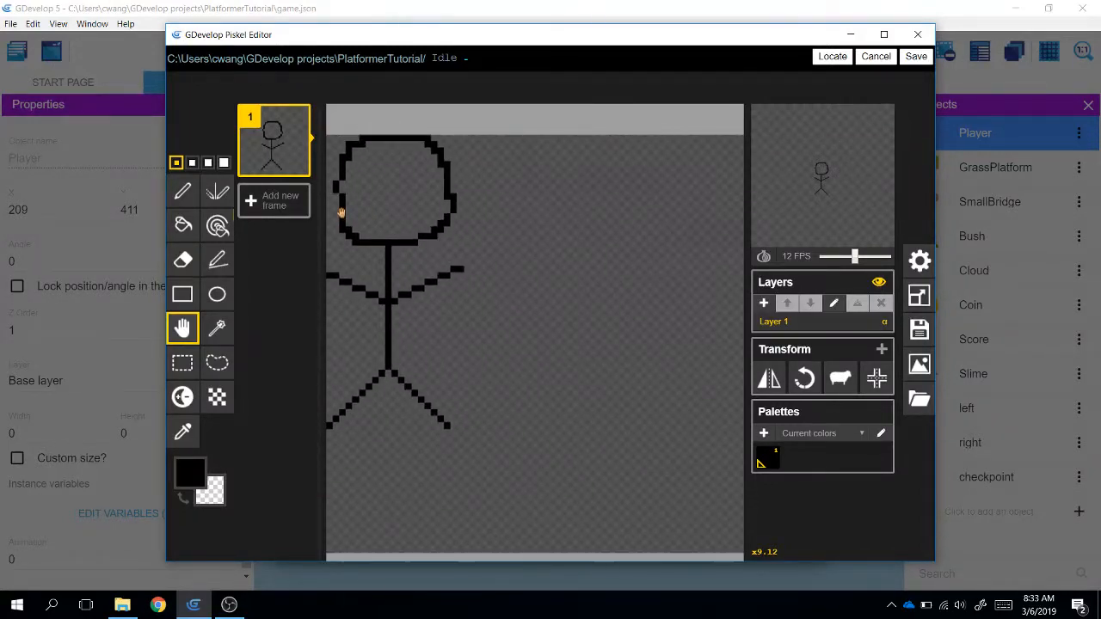
{"action": "left_click", "coordinate": [918, 295]}
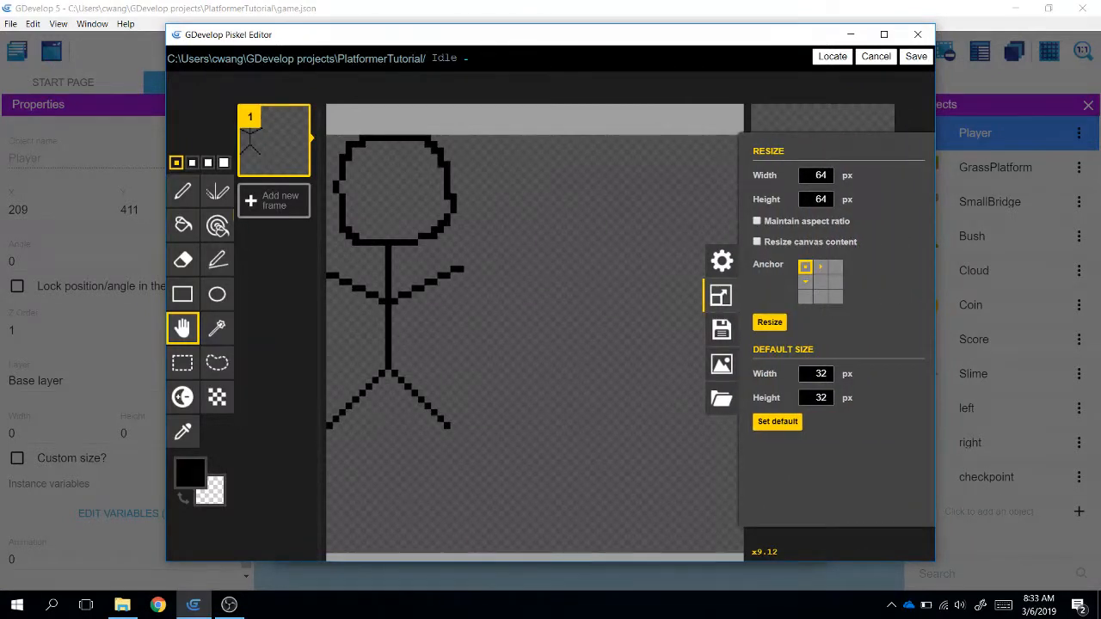
{"action": "double_click", "coordinate": [820, 174]}
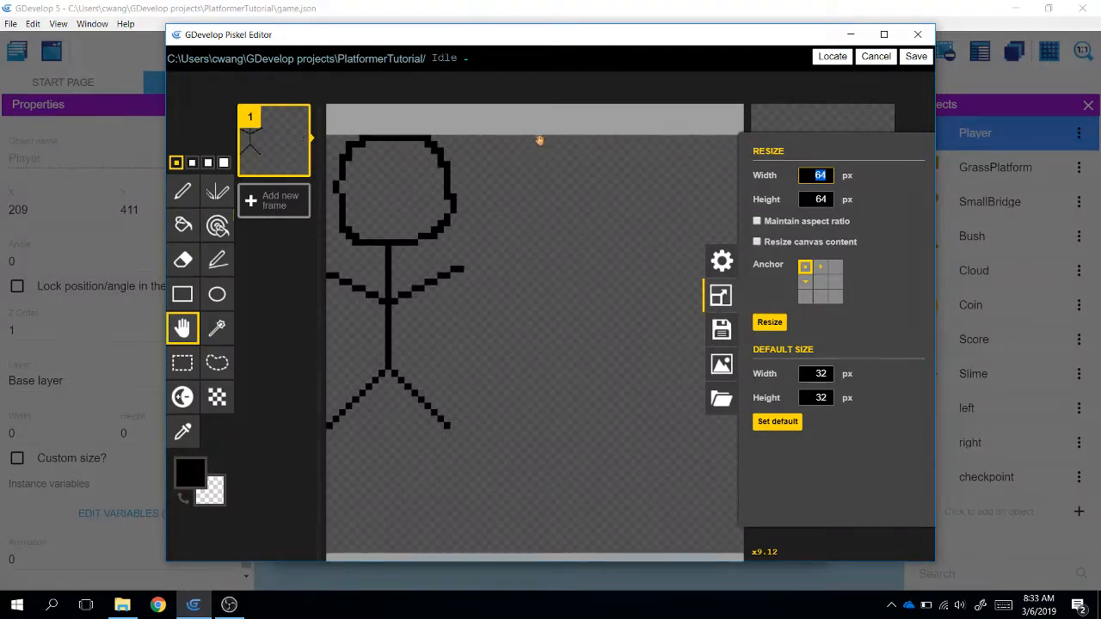
{"action": "type", "text": "30"}
{"action": "key", "text": "Tab"}
{"action": "type", "text": "5"}
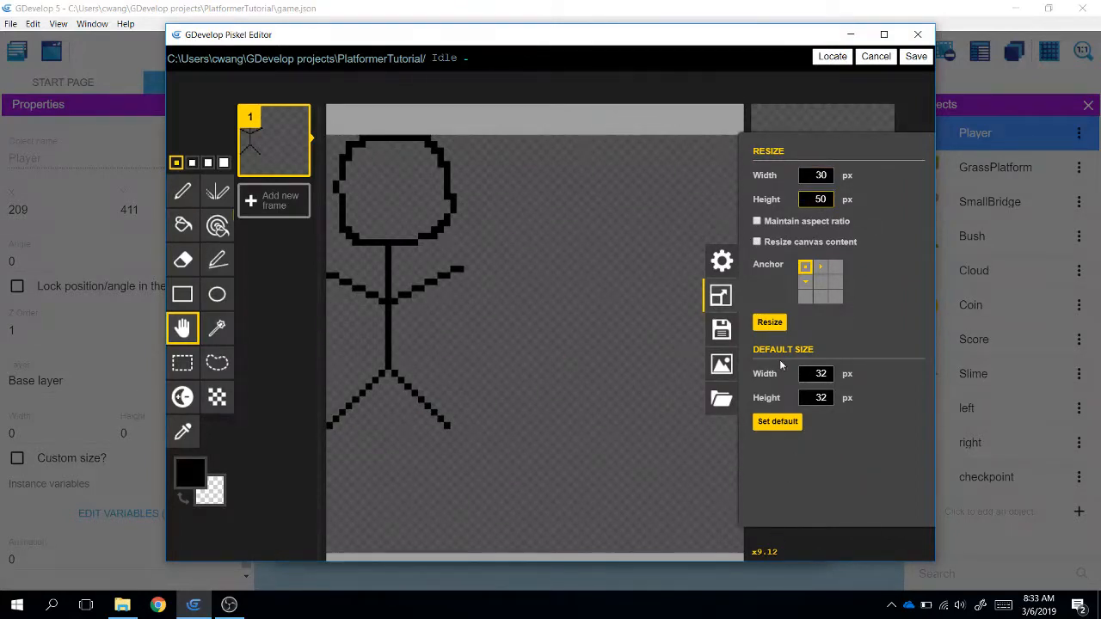
{"action": "left_click", "coordinate": [769, 322]}
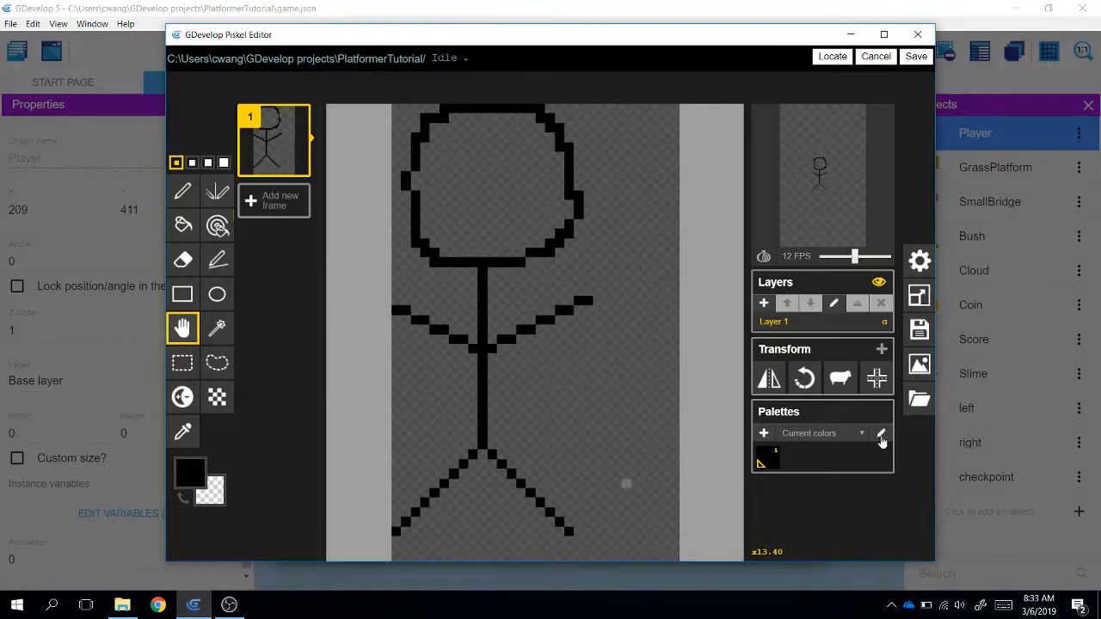
- Resize the Idle canvas to 25 px wide and 45 px high, keeping the upper-left anchor
{"action": "left_click", "coordinate": [917, 296]}
{"action": "double_click", "coordinate": [820, 199]}
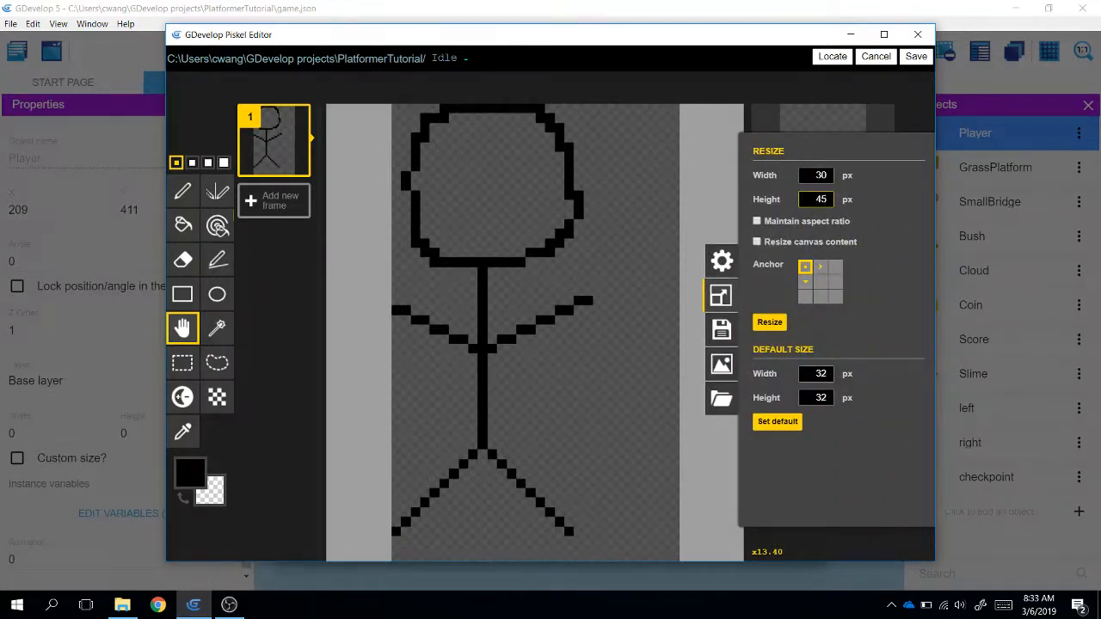
{"action": "key", "text": "shift+Tab"}
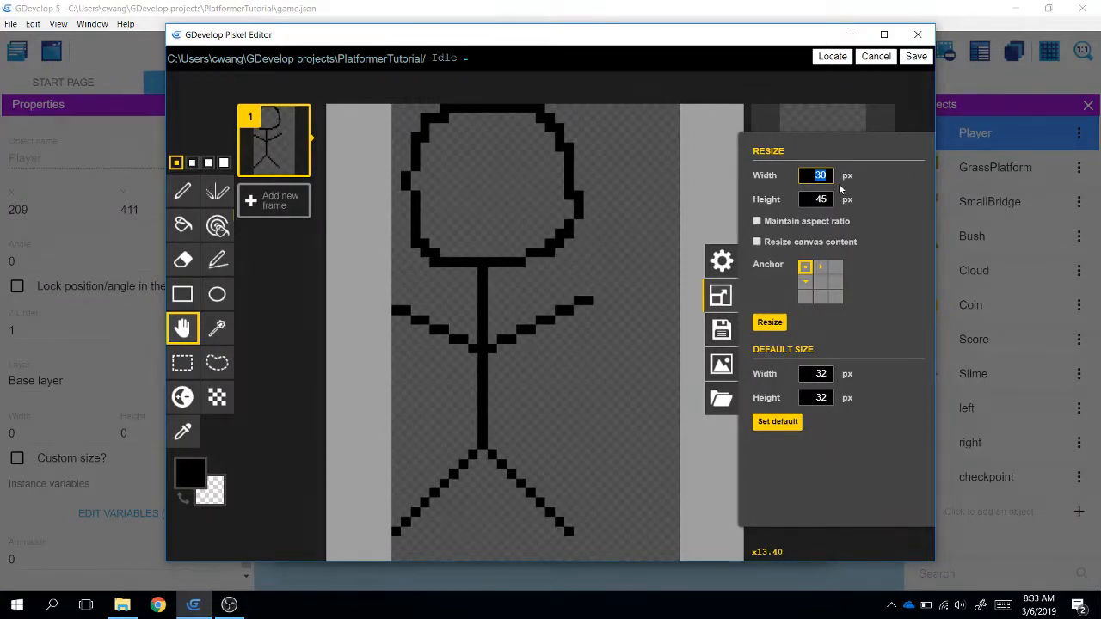
{"action": "type", "text": "25"}
{"action": "left_click", "coordinate": [771, 323]}
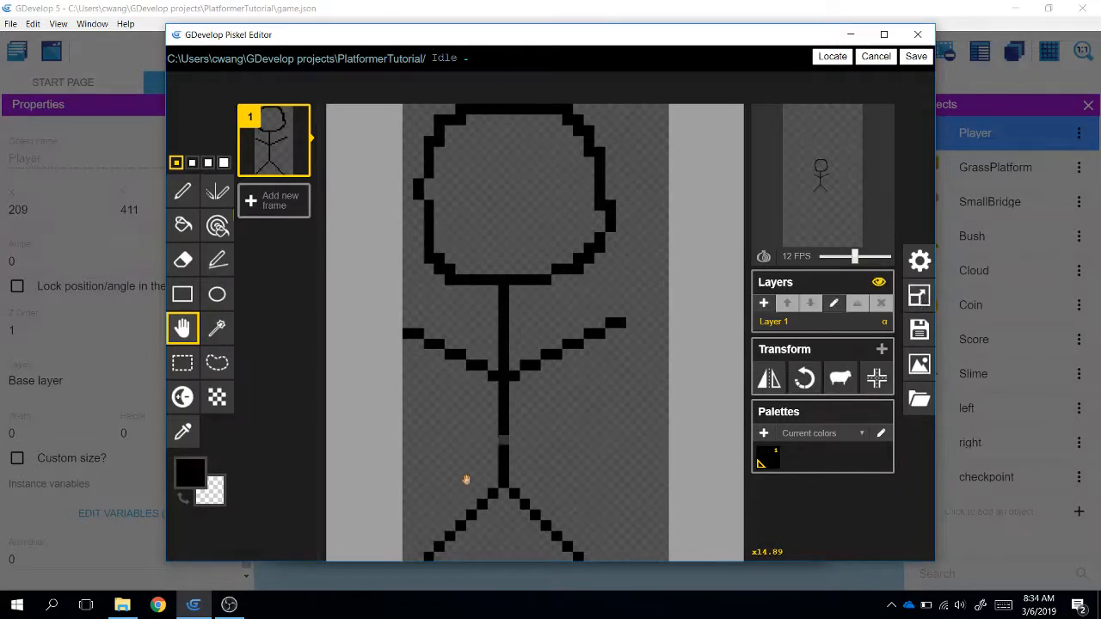
- Undo and redo the latest resize to compare how closely each canvas size fits the stick figure's feet and arms
{"action": "scroll", "coordinate": [445, 542], "scroll_direction": "down", "scroll_amount": 1}
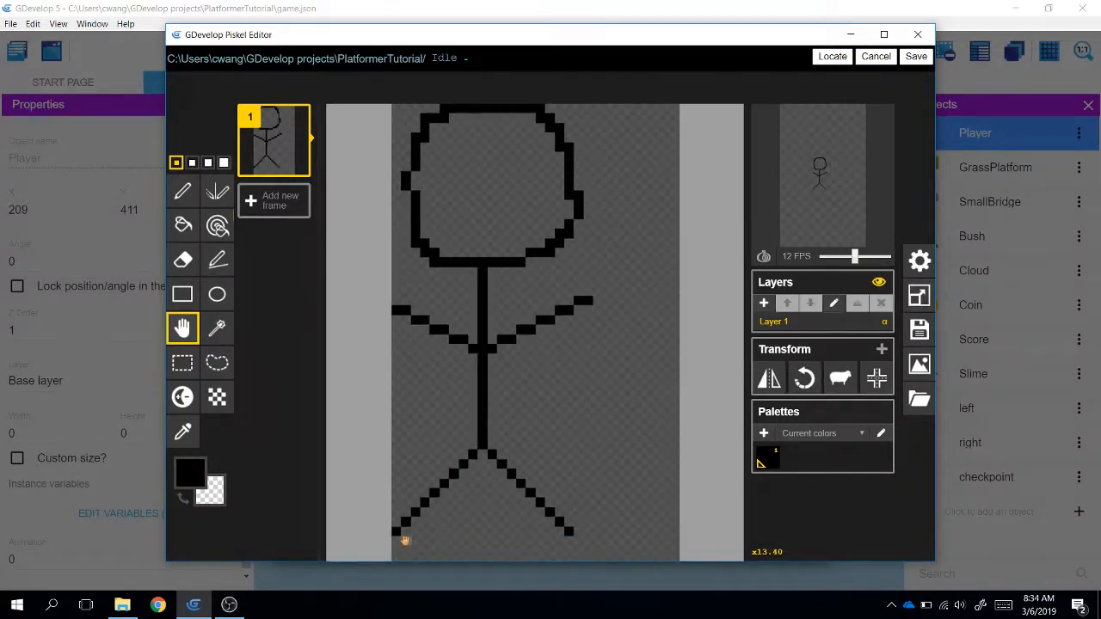
{"action": "key", "text": "ctrl+y"}
{"action": "key", "text": "ctrl+z"}
{"action": "key", "text": "ctrl+z"}
{"action": "key", "text": "ctrl+z"}
{"action": "key", "text": "ctrl+z"}
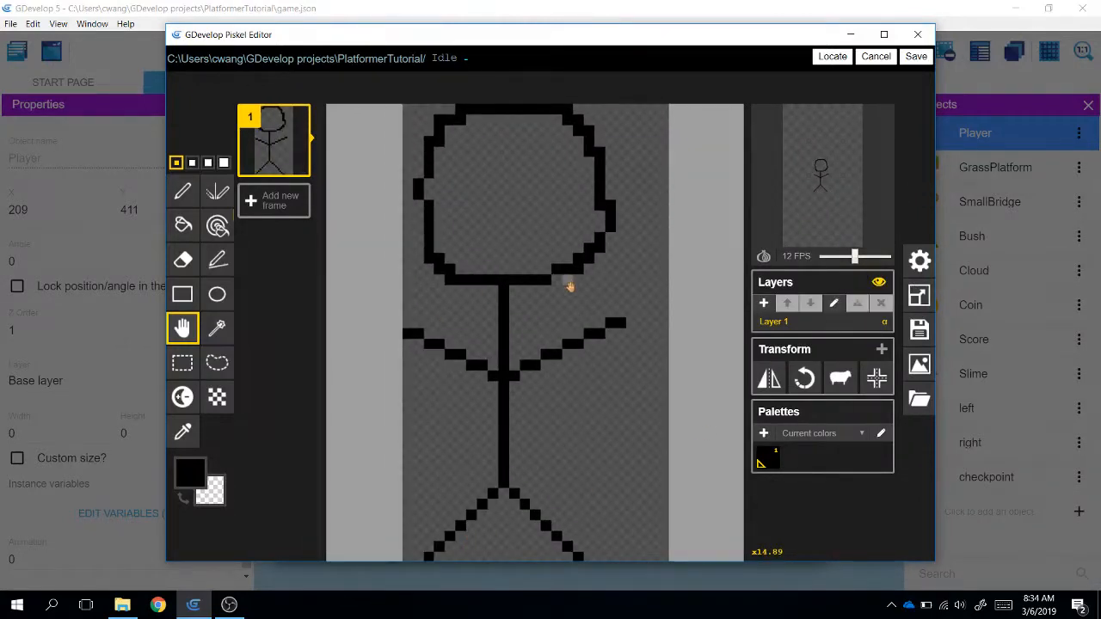
{"action": "scroll", "coordinate": [569, 286], "scroll_direction": "down", "scroll_amount": 3}
{"action": "scroll", "coordinate": [565, 303], "scroll_direction": "up", "scroll_amount": 1}
{"action": "scroll", "coordinate": [566, 303], "scroll_direction": "up", "scroll_amount": 1}
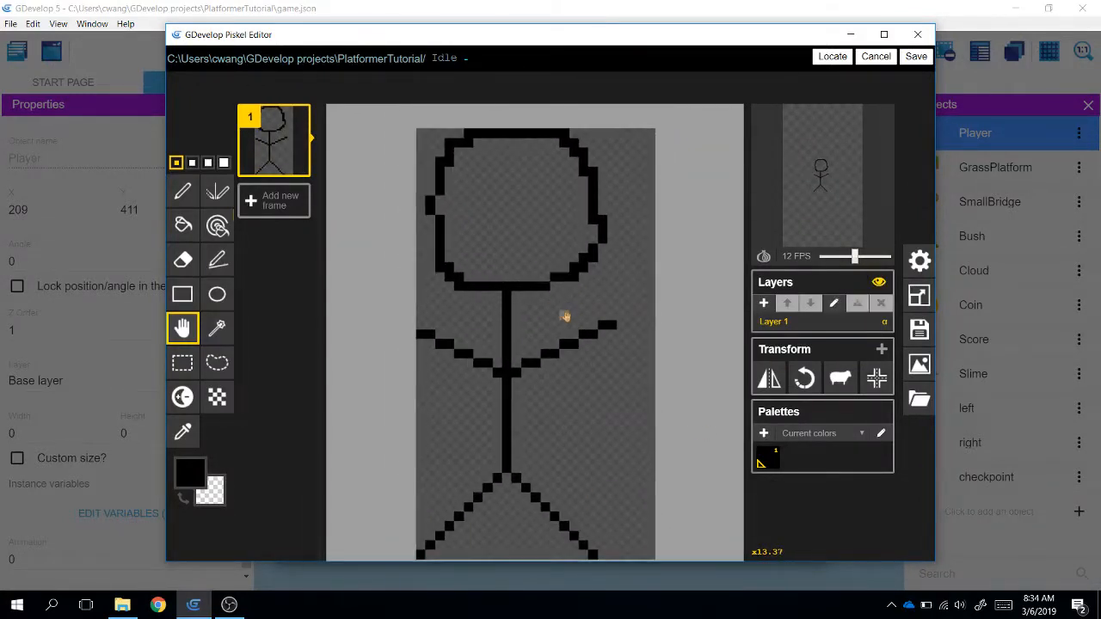
{"action": "key", "text": "ctrl+y"}
{"action": "key", "text": "ctrl+z"}
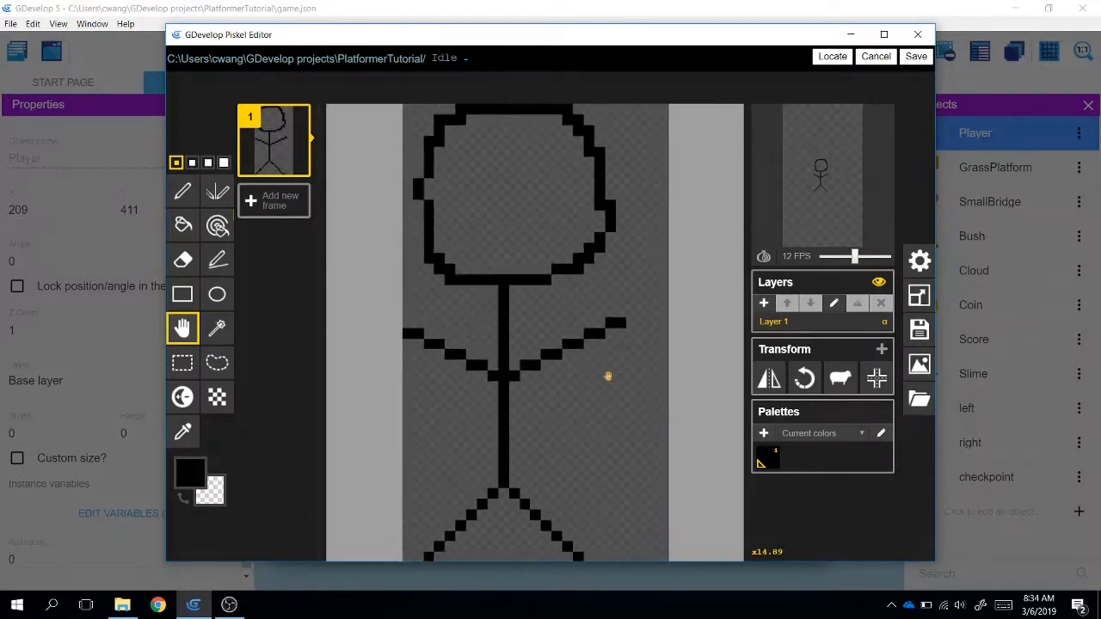
{"action": "scroll", "coordinate": [490, 327], "scroll_direction": "down", "scroll_amount": 2}
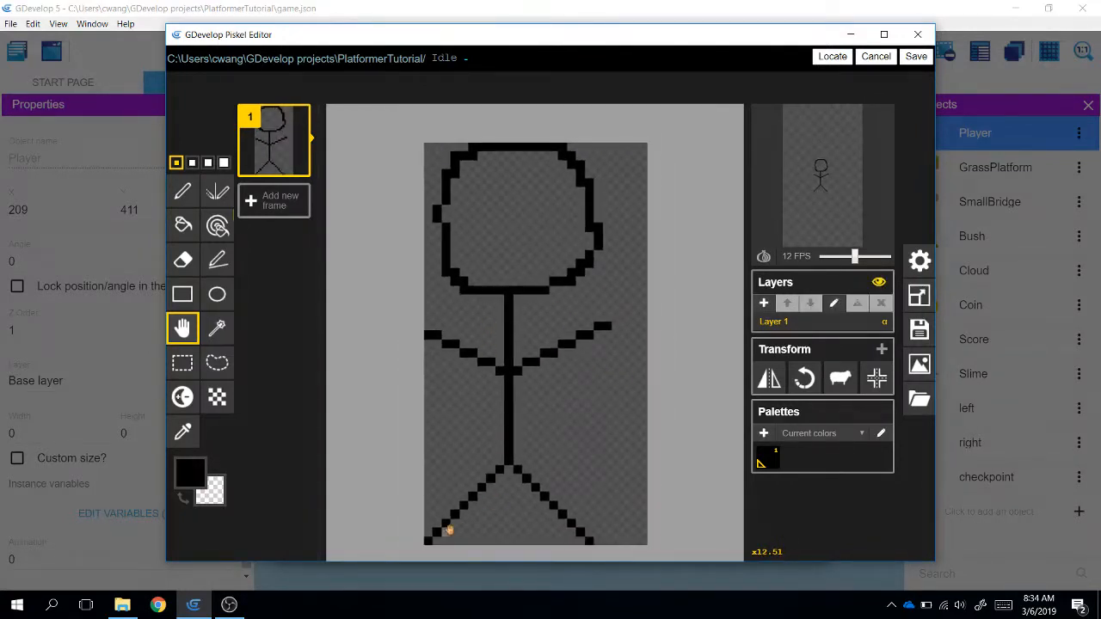
- Crop the Idle canvas to a width of 10 px from the upper-left anchor
{"action": "left_click", "coordinate": [919, 295]}
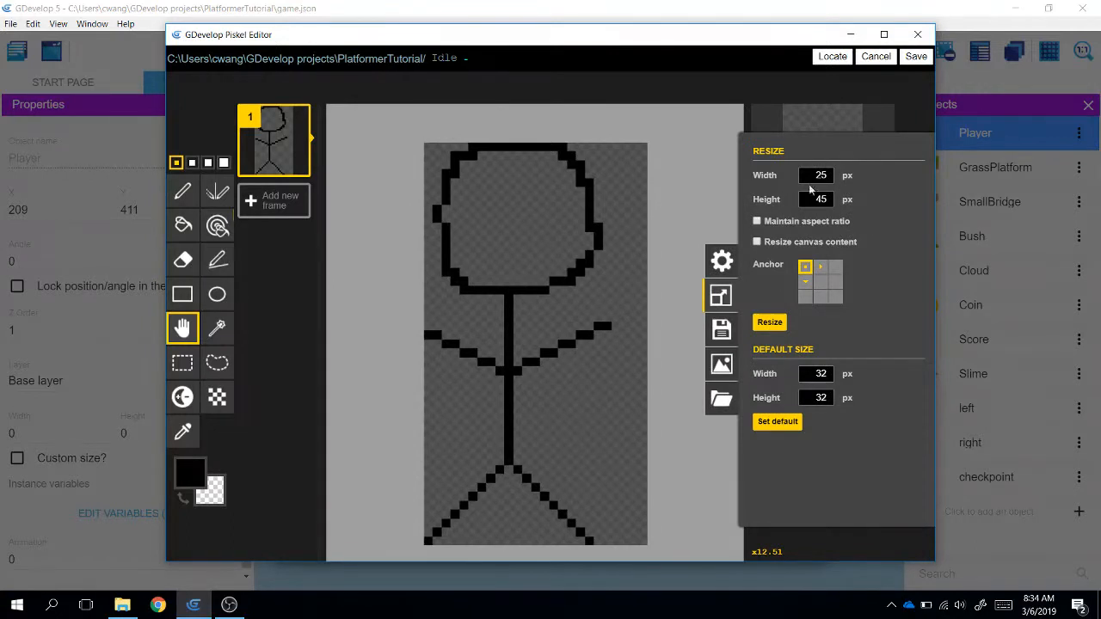
{"action": "left_click_drag", "start_coordinate": [811, 176], "coordinate": [869, 176]}
{"action": "type", "text": "10"}
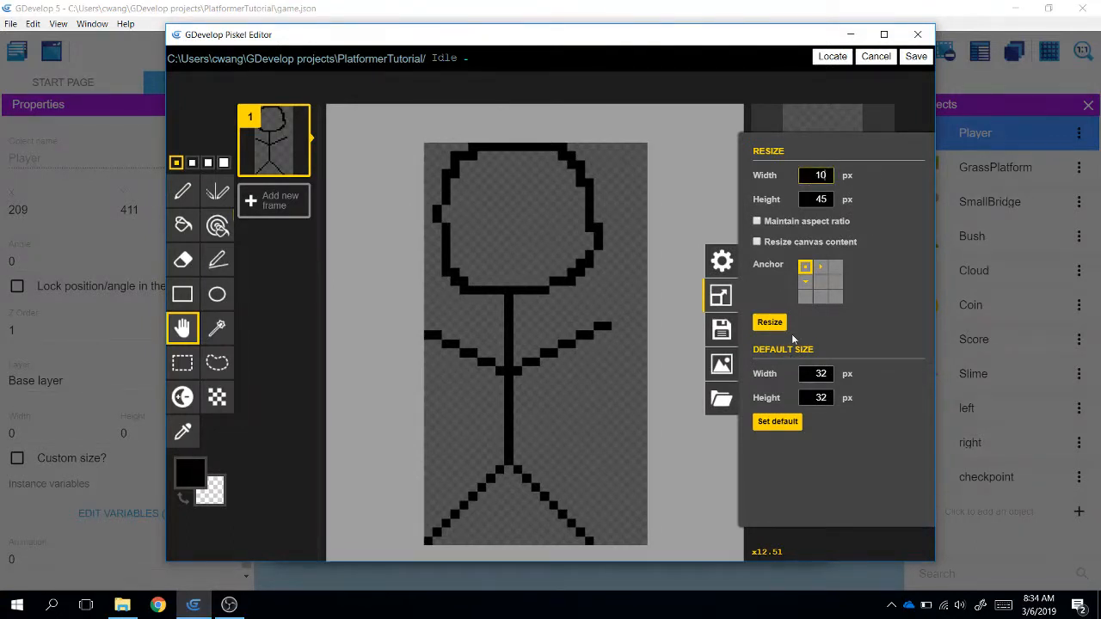
{"action": "left_click", "coordinate": [770, 321]}
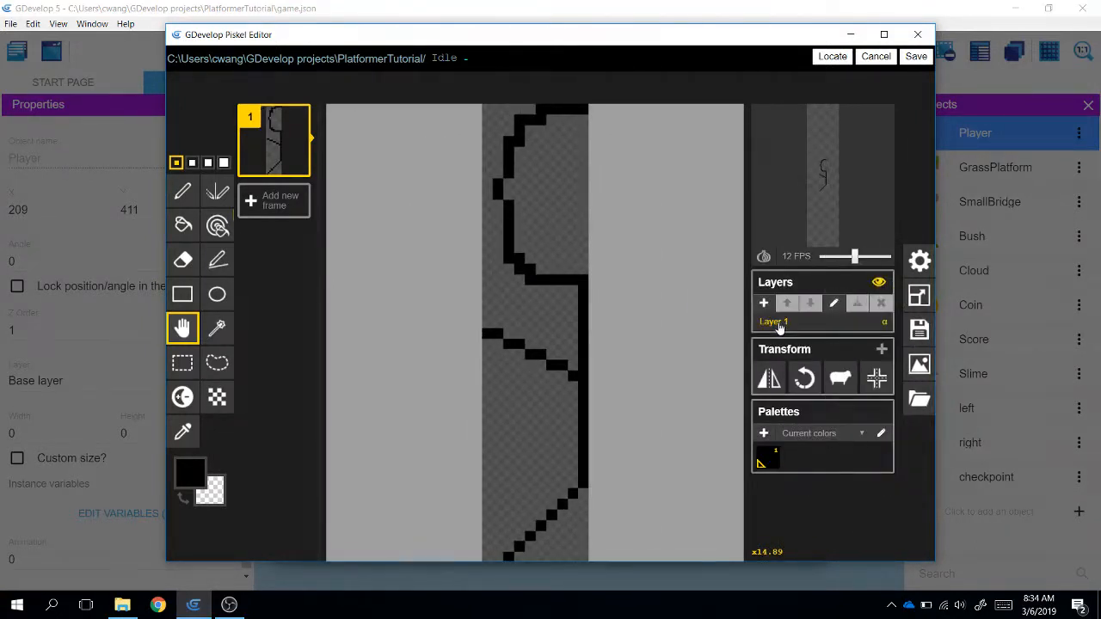
- Widen the cropped Idle canvas to 20 px without scaling its content
{"action": "left_click", "coordinate": [919, 295]}
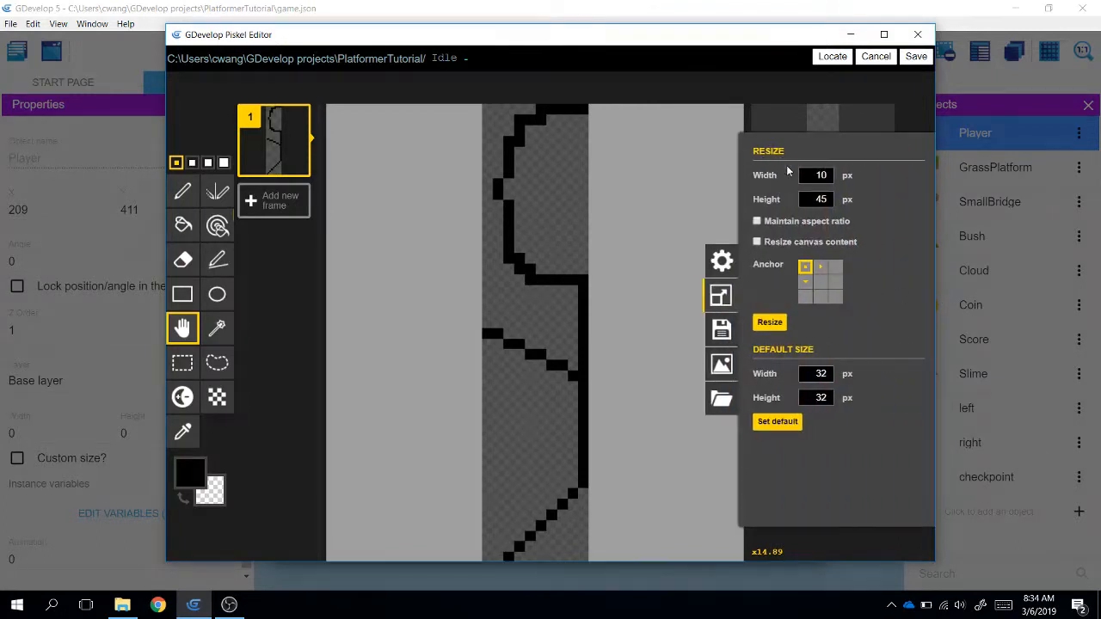
{"action": "type", "text": "20"}
{"action": "left_click", "coordinate": [769, 322]}
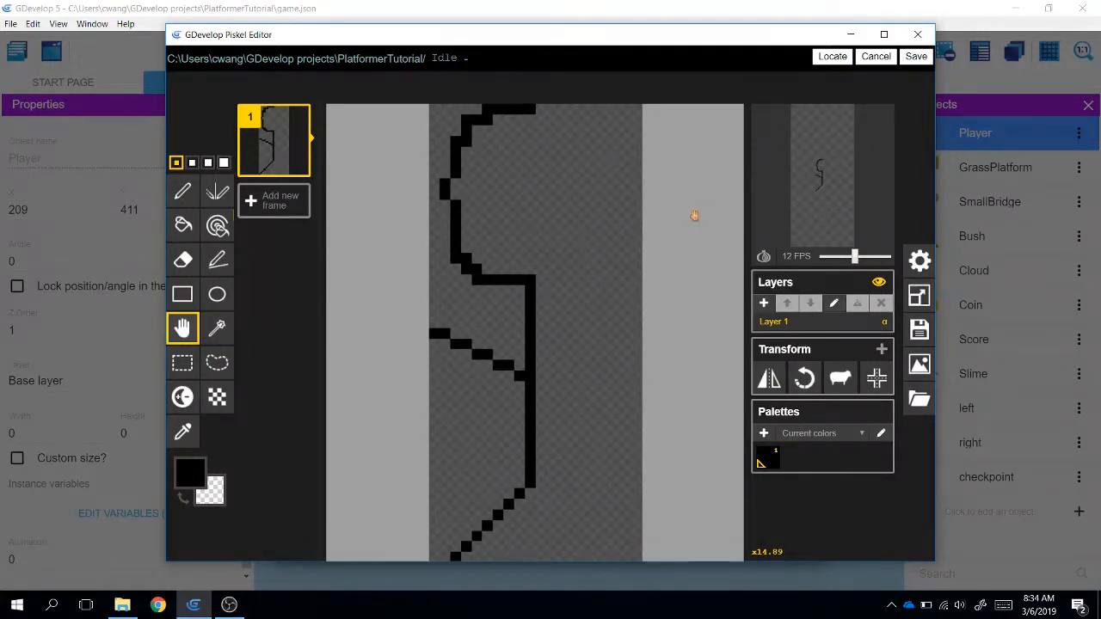
- Undo the last two Idle canvas resizes and crop the canvas to a width of 21 px from the upper-left anchor
{"action": "key", "text": "ctrl+z"}
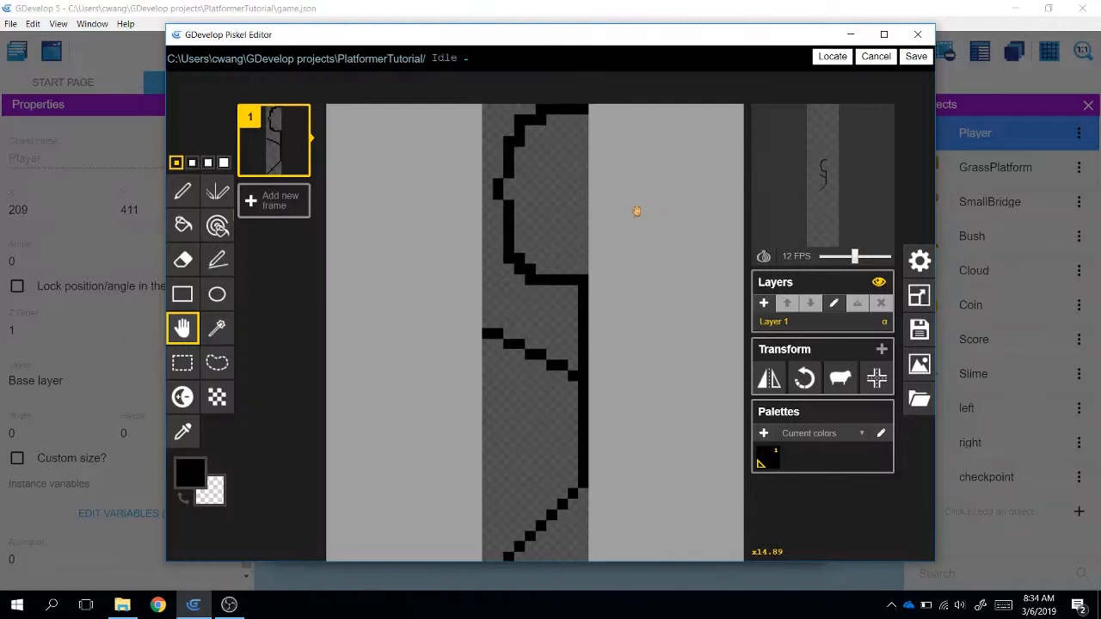
{"action": "key", "text": "ctrl+z"}
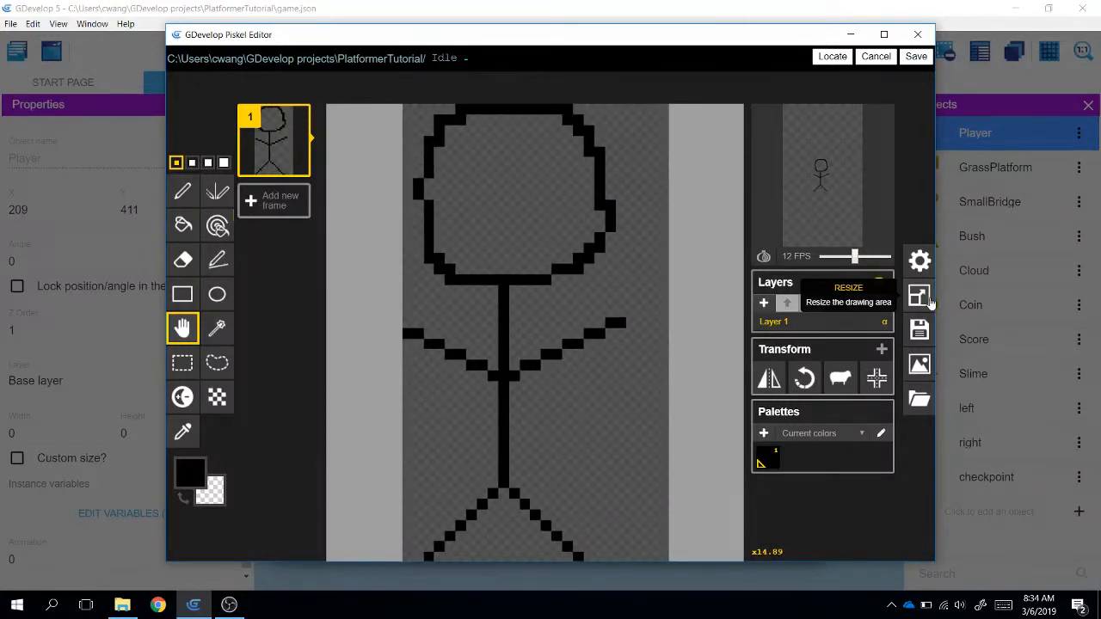
{"action": "left_click", "coordinate": [918, 296]}
{"action": "double_click", "coordinate": [822, 176]}
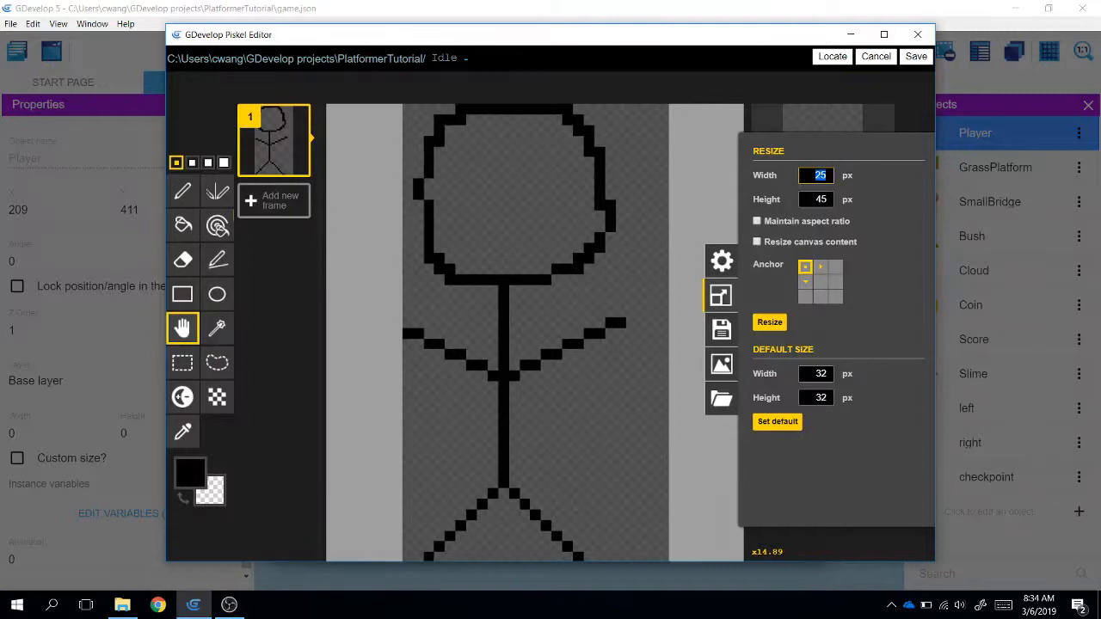
{"action": "key", "text": "BackSpace"}
{"action": "type", "text": "21"}
{"action": "left_click", "coordinate": [769, 322]}
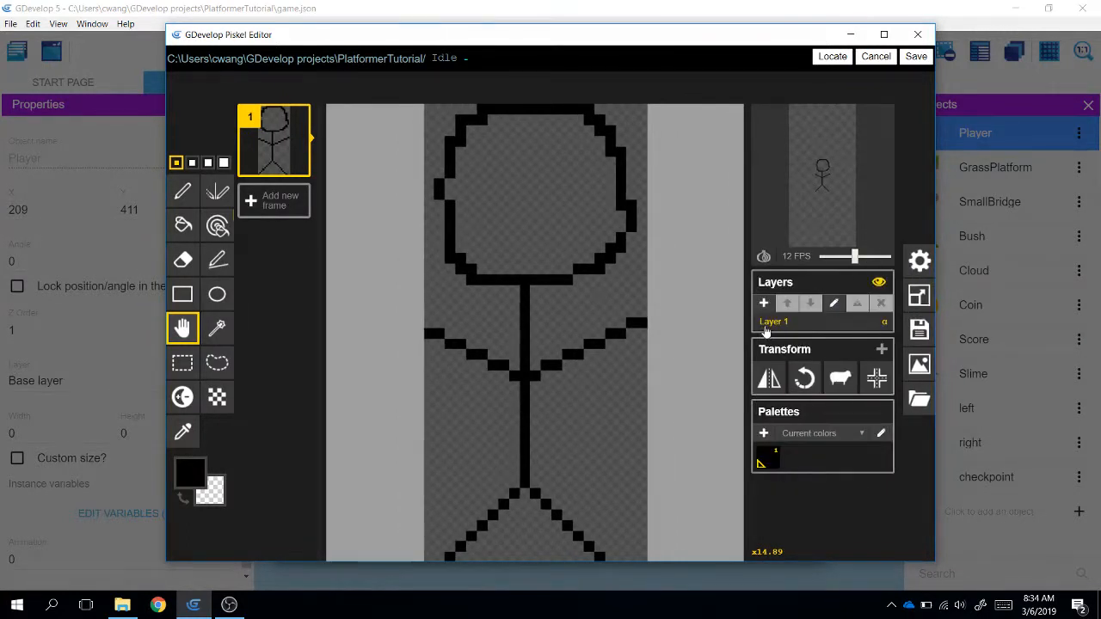
{"action": "scroll", "coordinate": [594, 357], "scroll_direction": "down", "scroll_amount": 1}
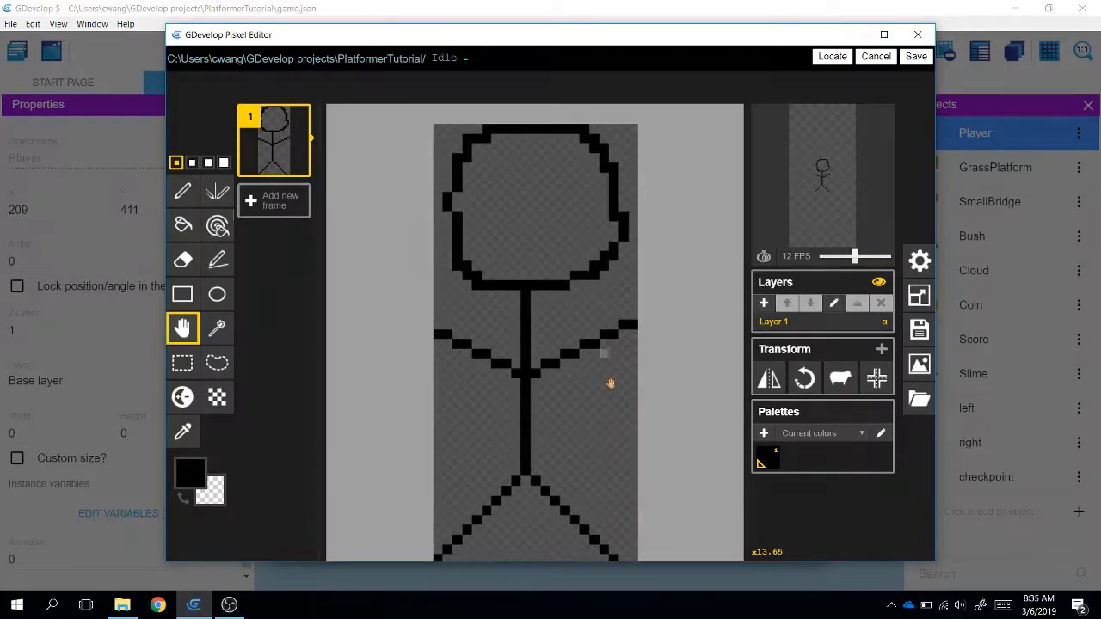
- Save the cropped Idle drawing to the Player and reposition the Player on the lowest grass platform at X 212, Y 426
{"action": "left_click", "coordinate": [914, 57]}
{"action": "scroll", "coordinate": [424, 279], "scroll_direction": "down", "scroll_amount": 1}
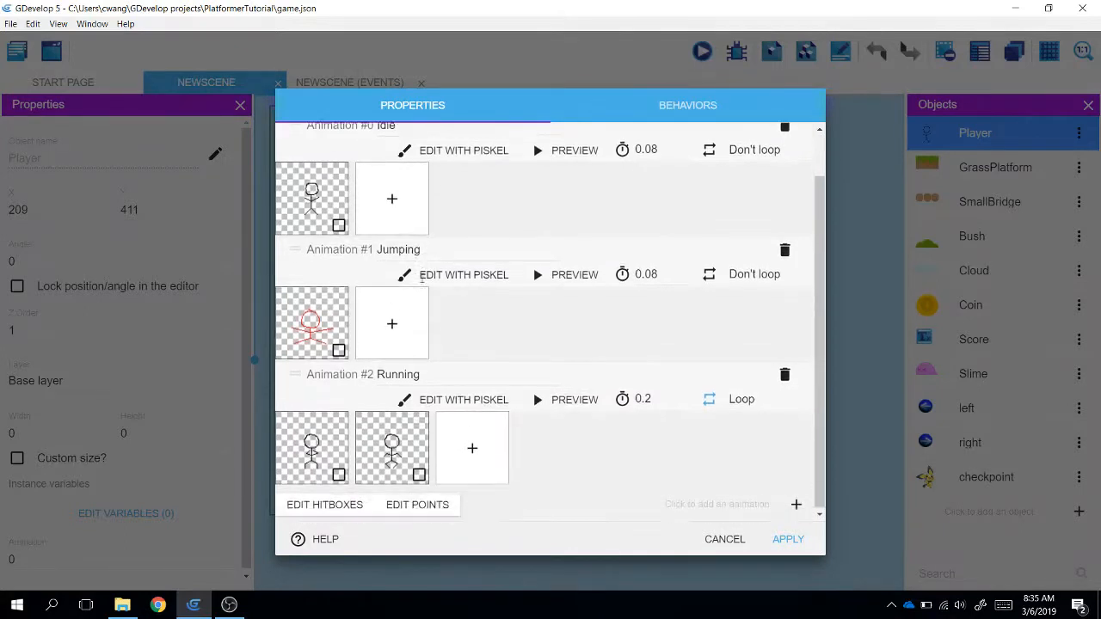
{"action": "left_click", "coordinate": [790, 538]}
{"action": "left_click_drag", "start_coordinate": [421, 411], "coordinate": [427, 419]}
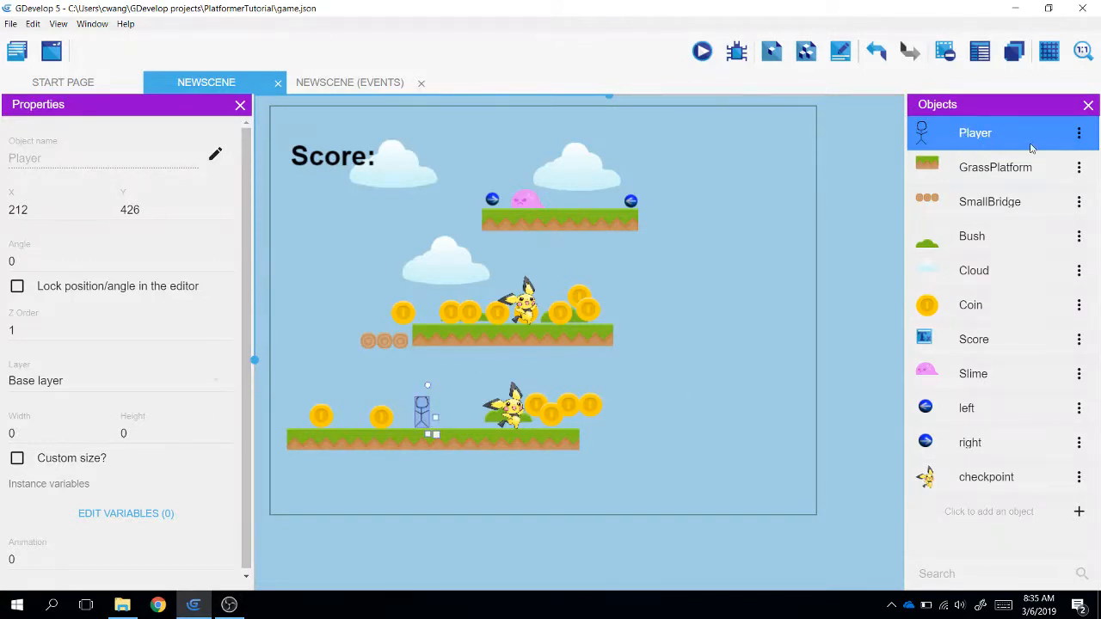
- Open the Player's Jumping animation in Piskel and move the red stick figure against the canvas's upper-left corner
{"action": "left_click", "coordinate": [1085, 137]}
{"action": "left_click", "coordinate": [1049, 157]}
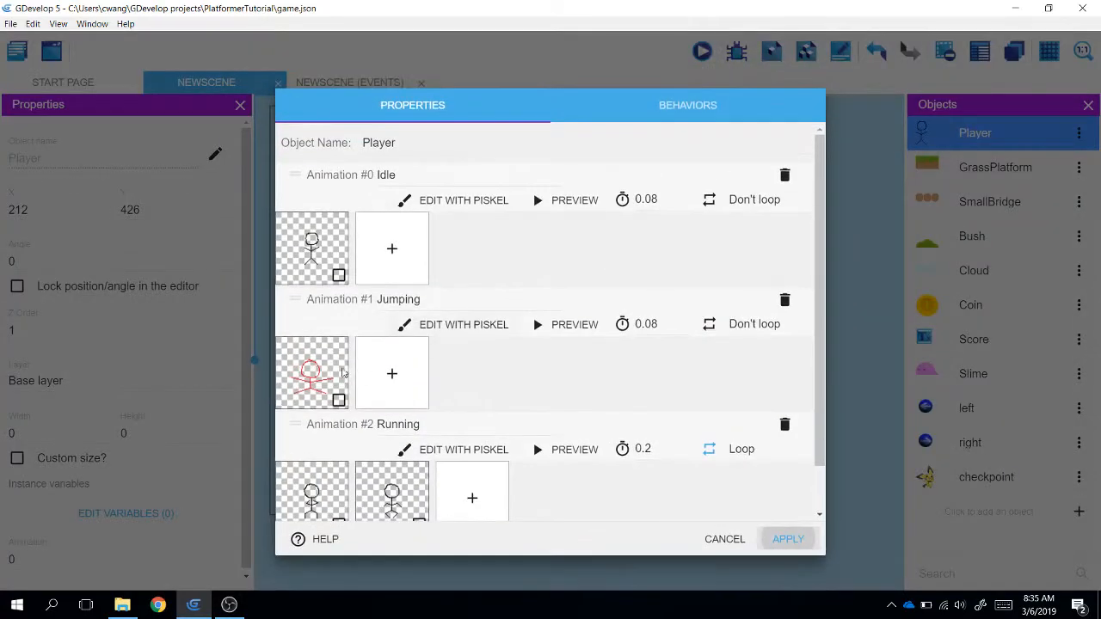
{"action": "scroll", "coordinate": [610, 369], "scroll_direction": "down", "scroll_amount": 1}
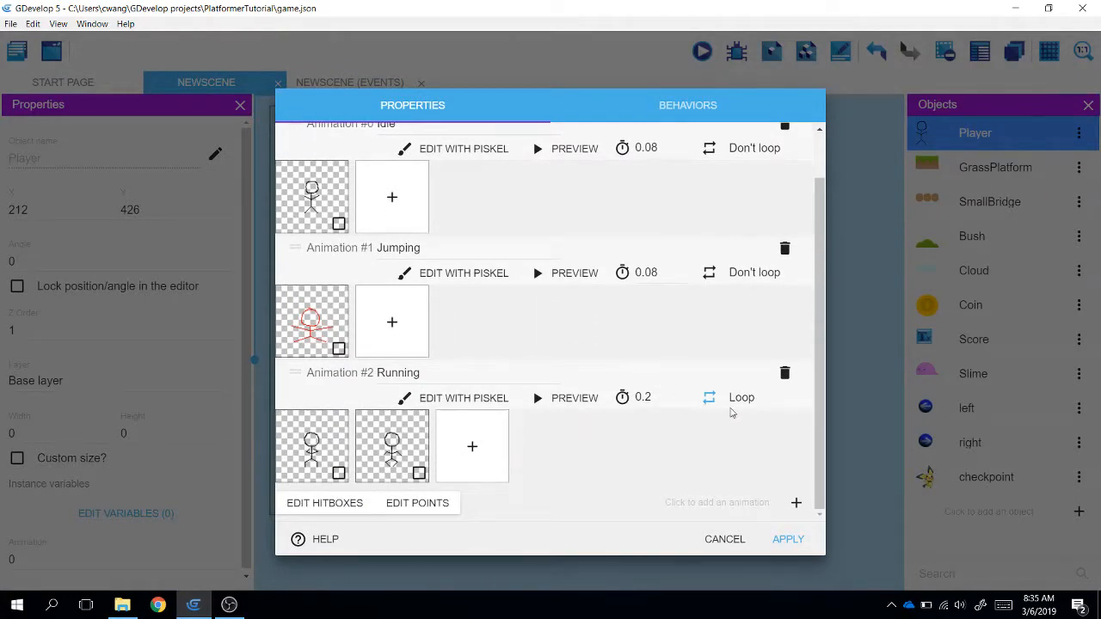
{"action": "left_click", "coordinate": [457, 277]}
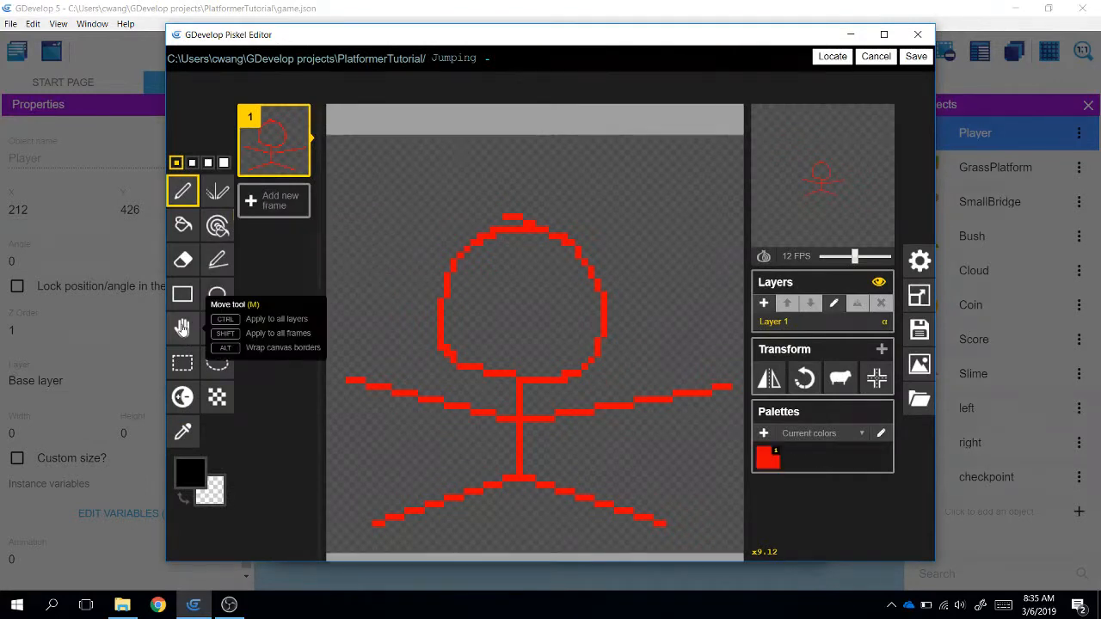
{"action": "left_click", "coordinate": [183, 328]}
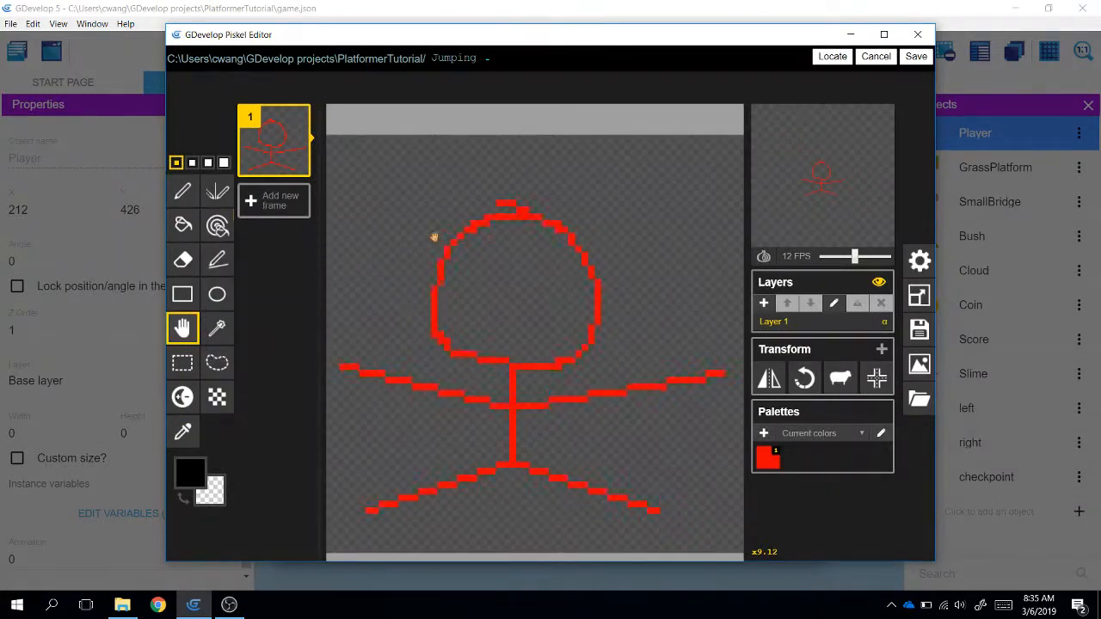
{"action": "mouse_move", "coordinate": [433, 236]}
{"action": "left_mouse_down"}
{"action": "mouse_move", "coordinate": [405, 218]}
{"action": "mouse_move", "coordinate": [447, 187]}
{"action": "mouse_move", "coordinate": [428, 180]}
{"action": "mouse_move", "coordinate": [440, 206]}
{"action": "mouse_move", "coordinate": [437, 196]}
{"action": "left_mouse_up"}
{"action": "scroll", "coordinate": [438, 181], "scroll_direction": "down", "scroll_amount": 1}
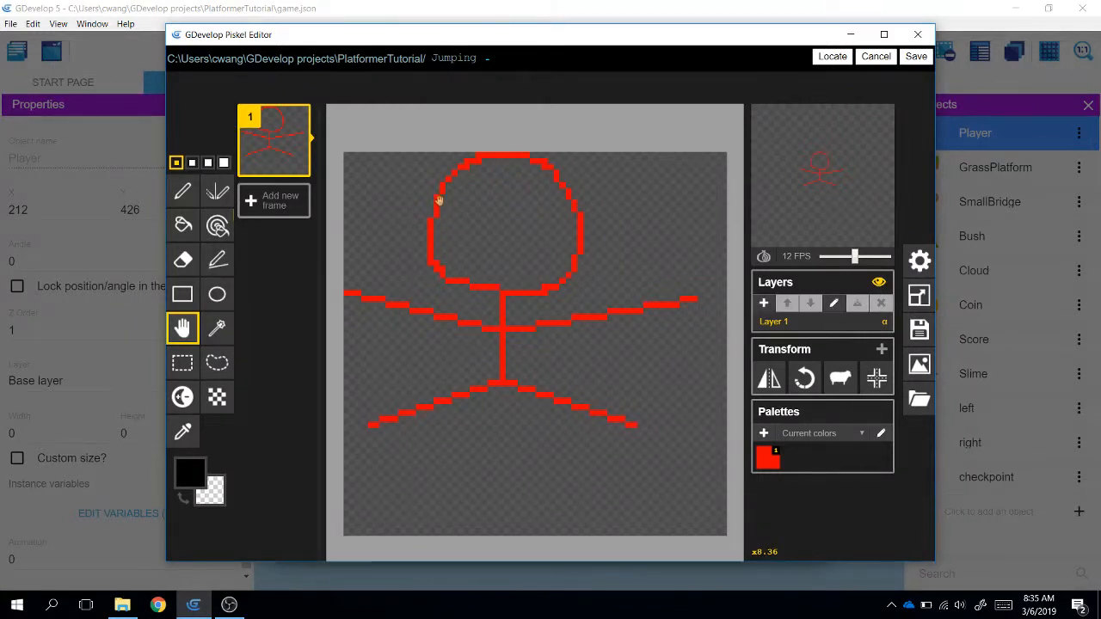
- Try cropping the Jumping canvas to 60 px wide and 40 px high, and undo the resize
{"action": "left_click", "coordinate": [919, 297]}
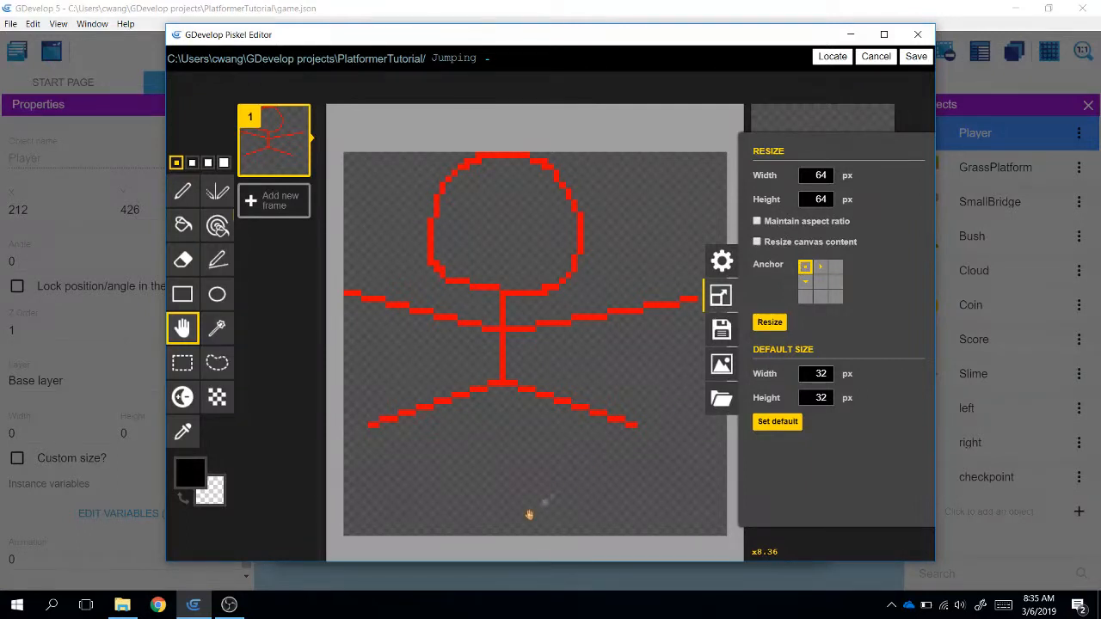
{"action": "double_click", "coordinate": [821, 199]}
{"action": "type", "text": "40"}
{"action": "key", "text": "shift+Tab"}
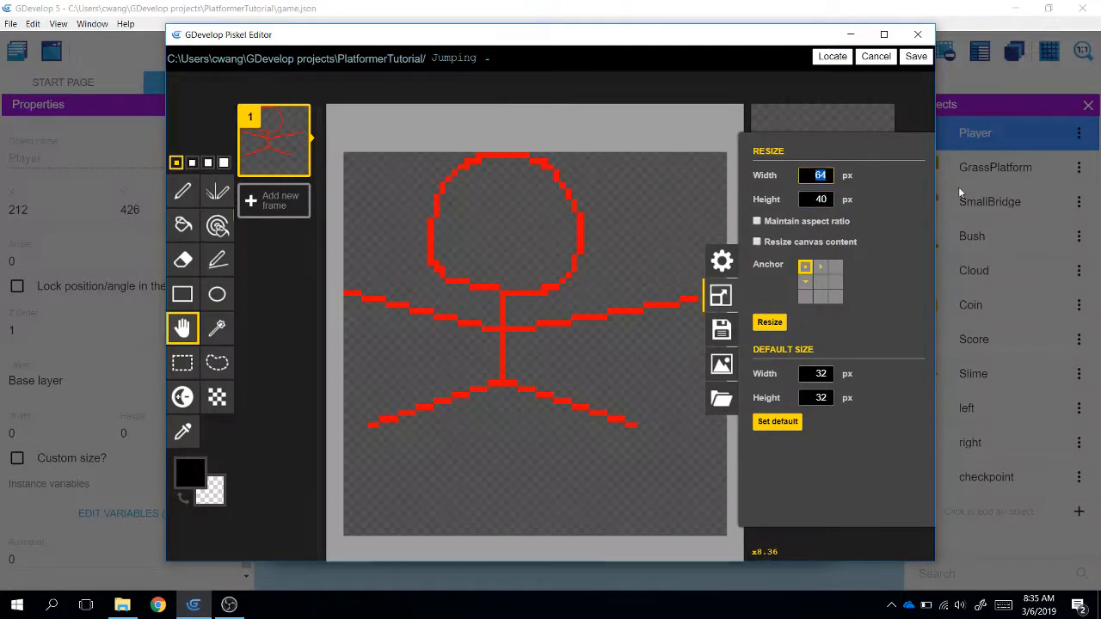
{"action": "type", "text": "60"}
{"action": "left_click", "coordinate": [783, 326]}
{"action": "scroll", "coordinate": [639, 298], "scroll_direction": "down", "scroll_amount": 2}
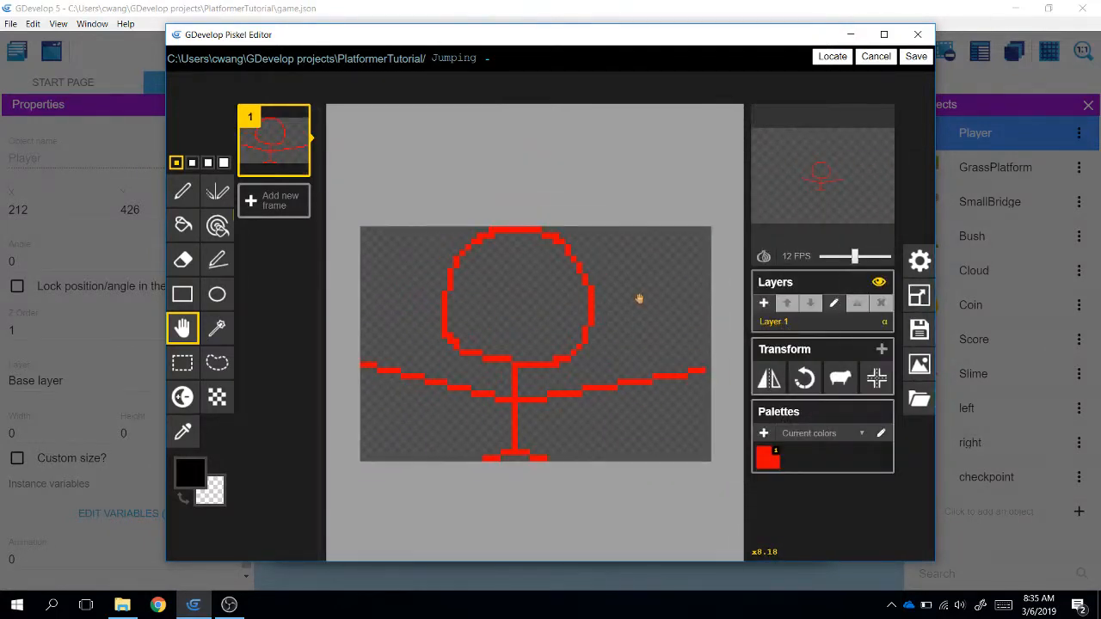
{"action": "scroll", "coordinate": [645, 297], "scroll_direction": "up", "scroll_amount": 2}
{"action": "scroll", "coordinate": [560, 275], "scroll_direction": "down", "scroll_amount": 4}
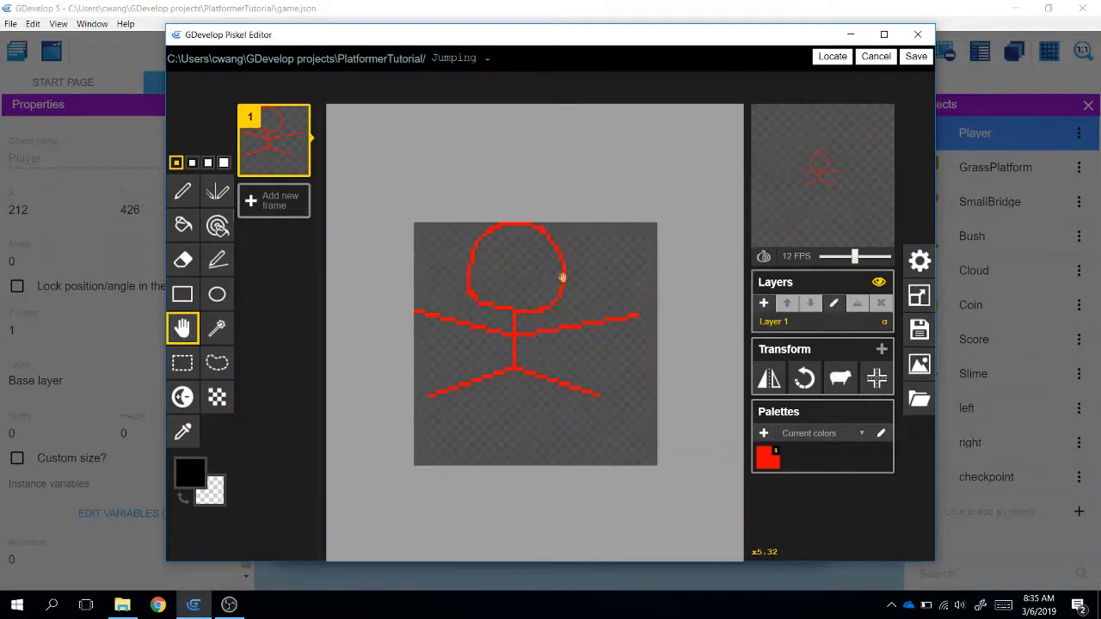
- Crop the Jumping canvas to 60 px wide and 50 px high, keeping the upper-left anchor
{"action": "left_click", "coordinate": [918, 295]}
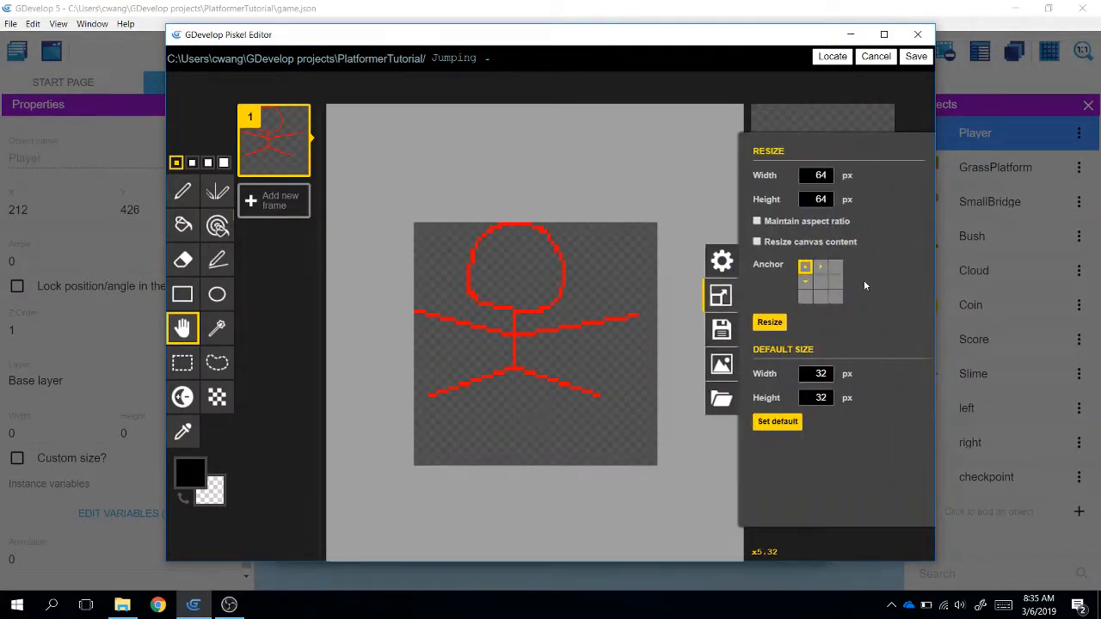
{"action": "double_click", "coordinate": [819, 199]}
{"action": "type", "text": "50"}
{"action": "double_click", "coordinate": [820, 175]}
{"action": "type", "text": "60"}
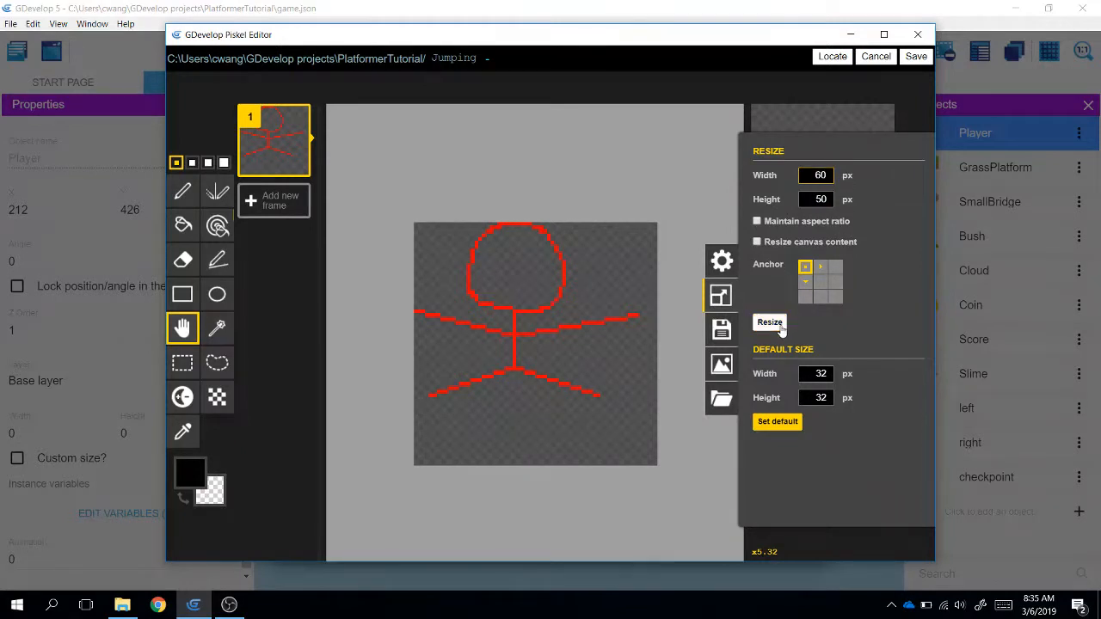
{"action": "left_click", "coordinate": [770, 321]}
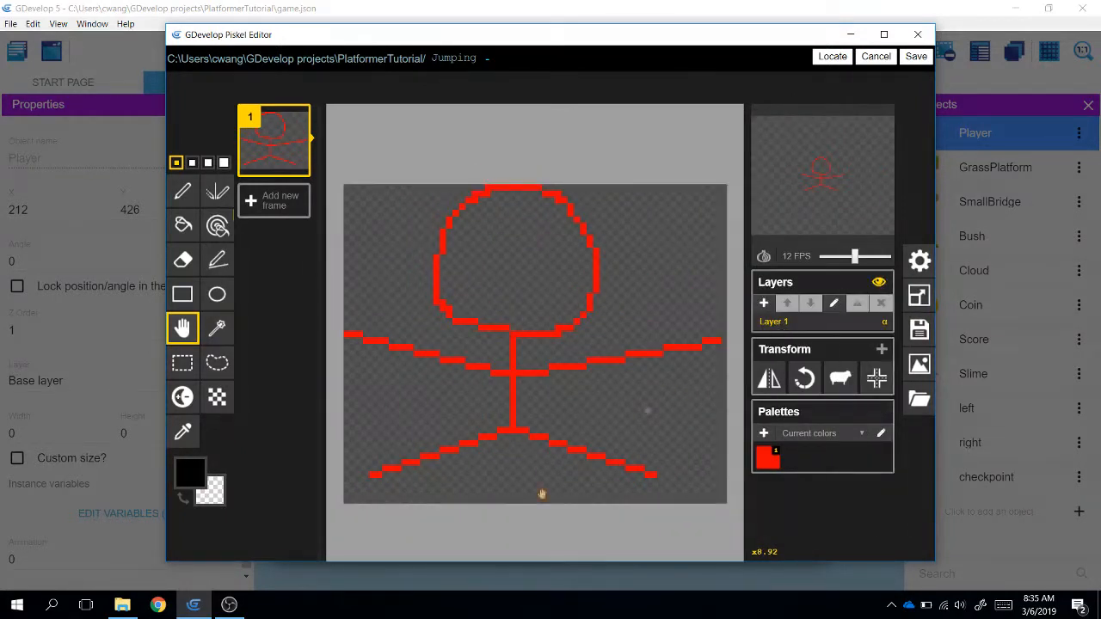
- Trim the Jumping canvas to 59 px wide and 48 px high without scaling its content
{"action": "left_click", "coordinate": [919, 295]}
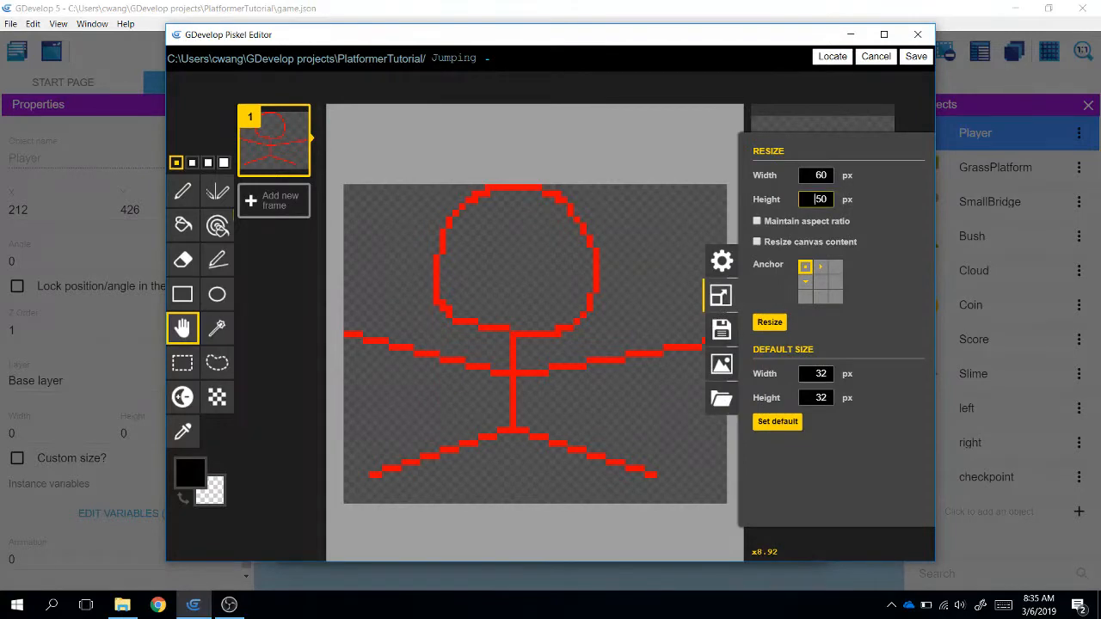
{"action": "type", "text": "48"}
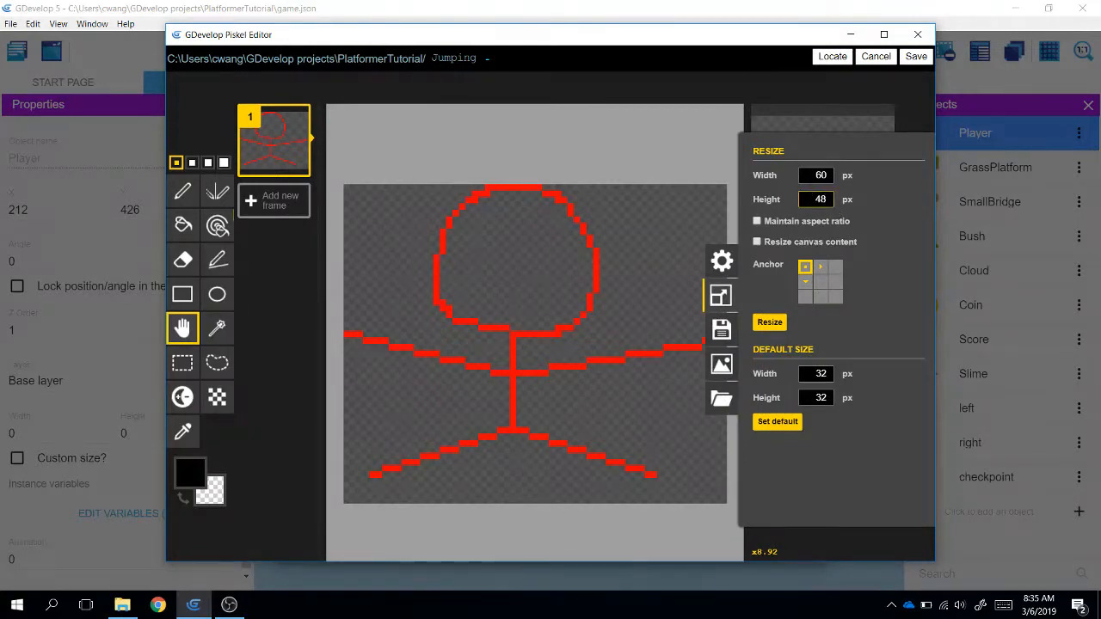
{"action": "left_click", "coordinate": [850, 183]}
{"action": "type", "text": "59"}
{"action": "left_click", "coordinate": [771, 324]}
{"action": "scroll", "coordinate": [669, 376], "scroll_direction": "down", "scroll_amount": 1}
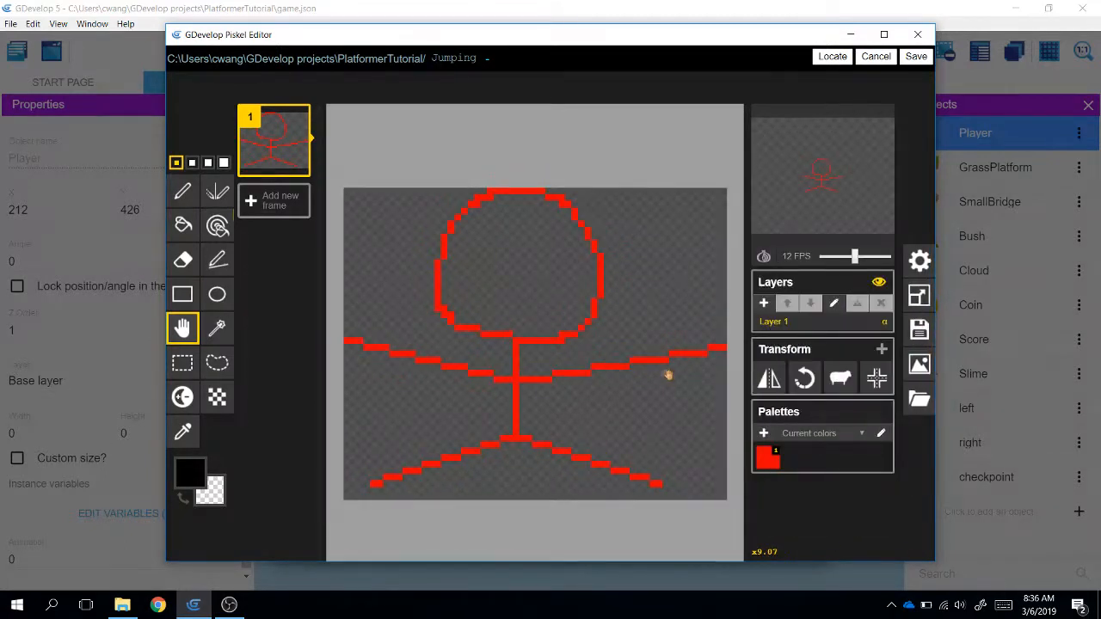
- Reduce the Jumping canvas height to 46 px and save the drawing back to the Player
{"action": "left_click", "coordinate": [919, 295]}
{"action": "left_click_drag", "start_coordinate": [814, 198], "coordinate": [864, 201]}
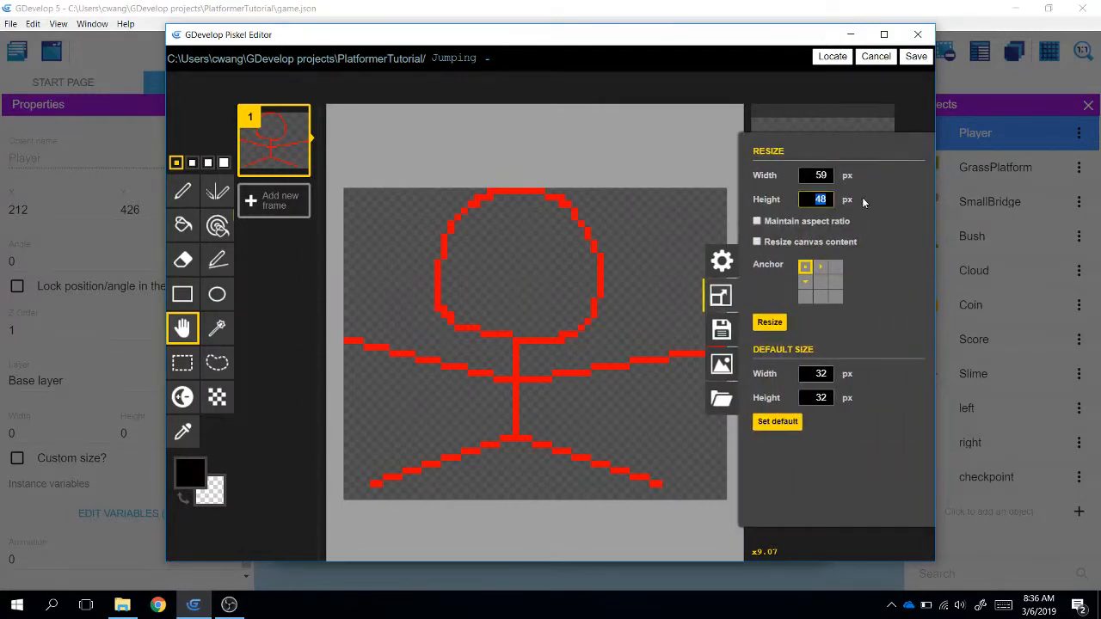
{"action": "type", "text": "46"}
{"action": "left_click", "coordinate": [769, 321]}
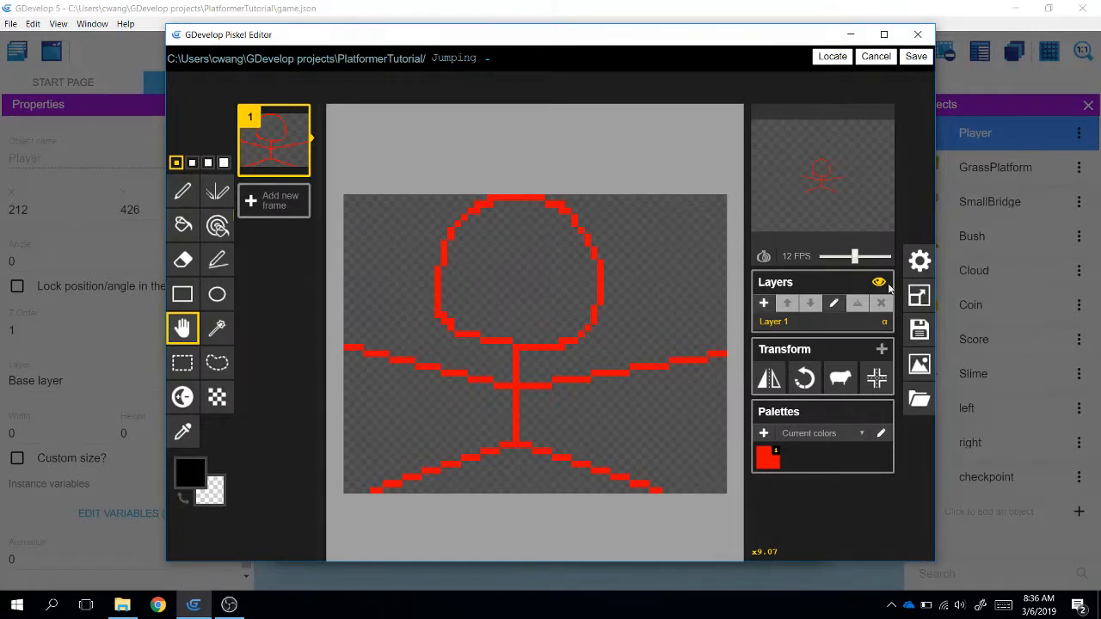
{"action": "left_click", "coordinate": [916, 58]}
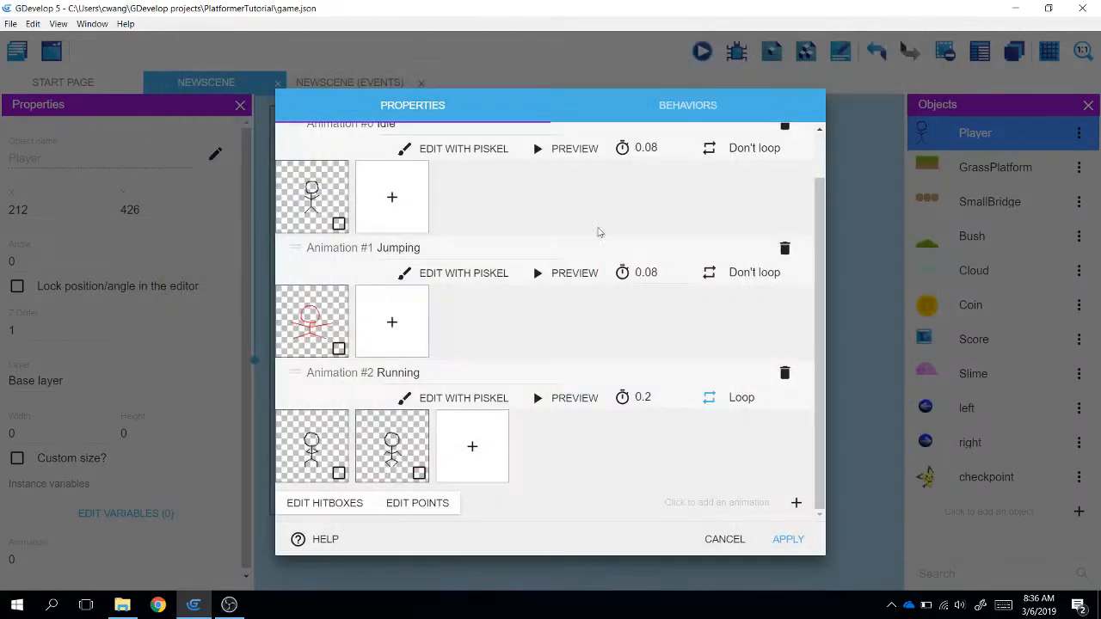
- Open the Running animation in Piskel and move the first frame's stick figure against the canvas's upper-left corner
{"action": "left_click", "coordinate": [443, 398]}
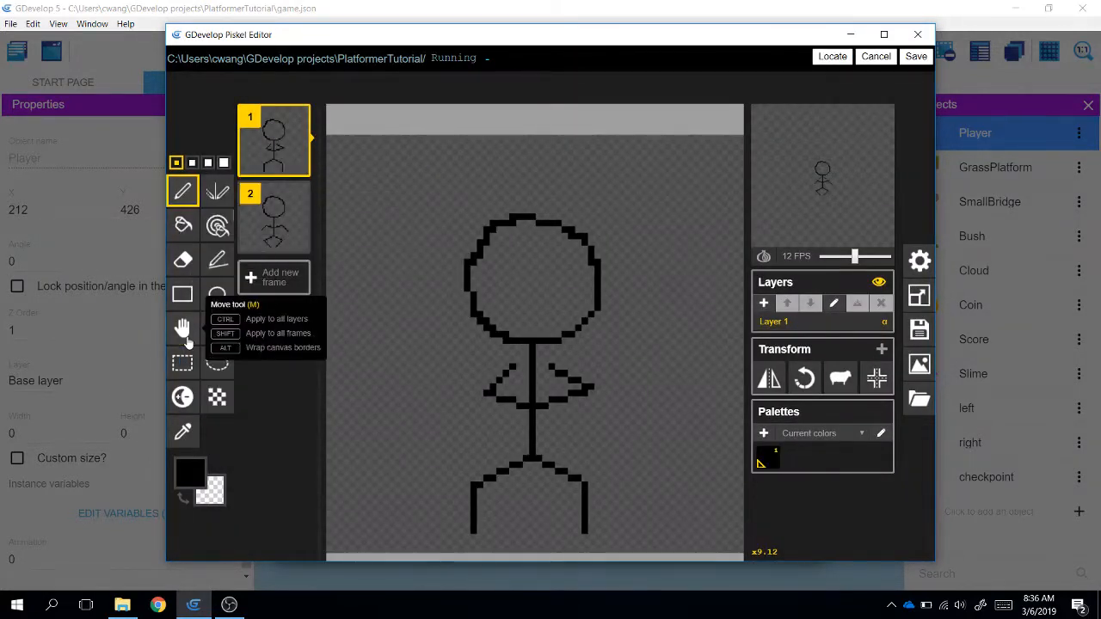
{"action": "left_click", "coordinate": [182, 328]}
{"action": "left_click_drag", "start_coordinate": [480, 255], "coordinate": [346, 147]}
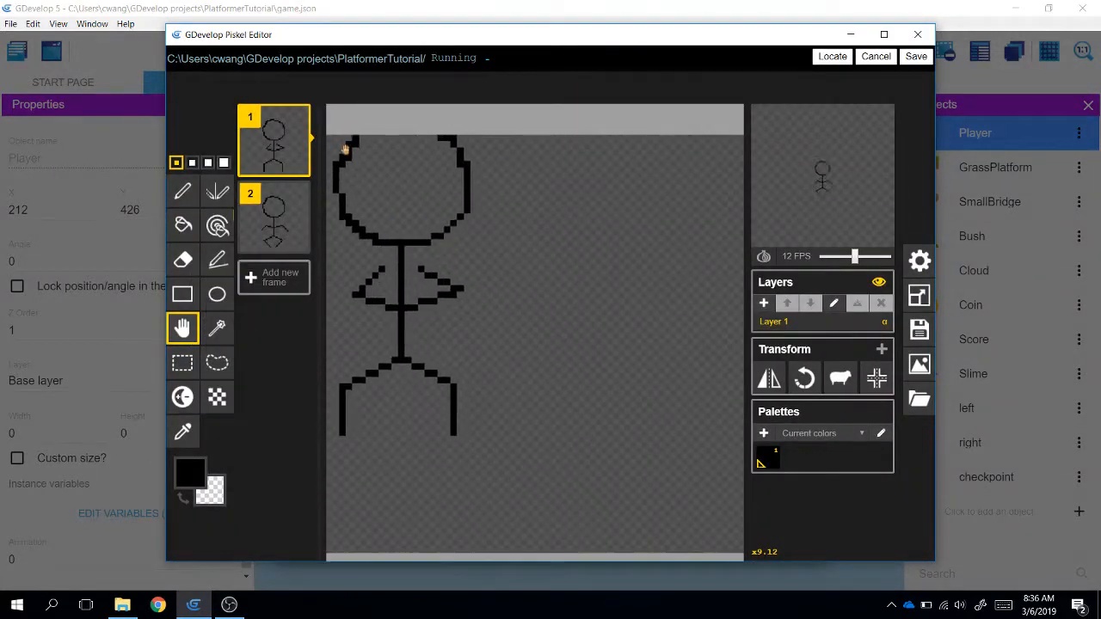
{"action": "scroll", "coordinate": [388, 189], "scroll_direction": "down", "scroll_amount": 1}
{"action": "left_click_drag", "start_coordinate": [369, 184], "coordinate": [359, 172]}
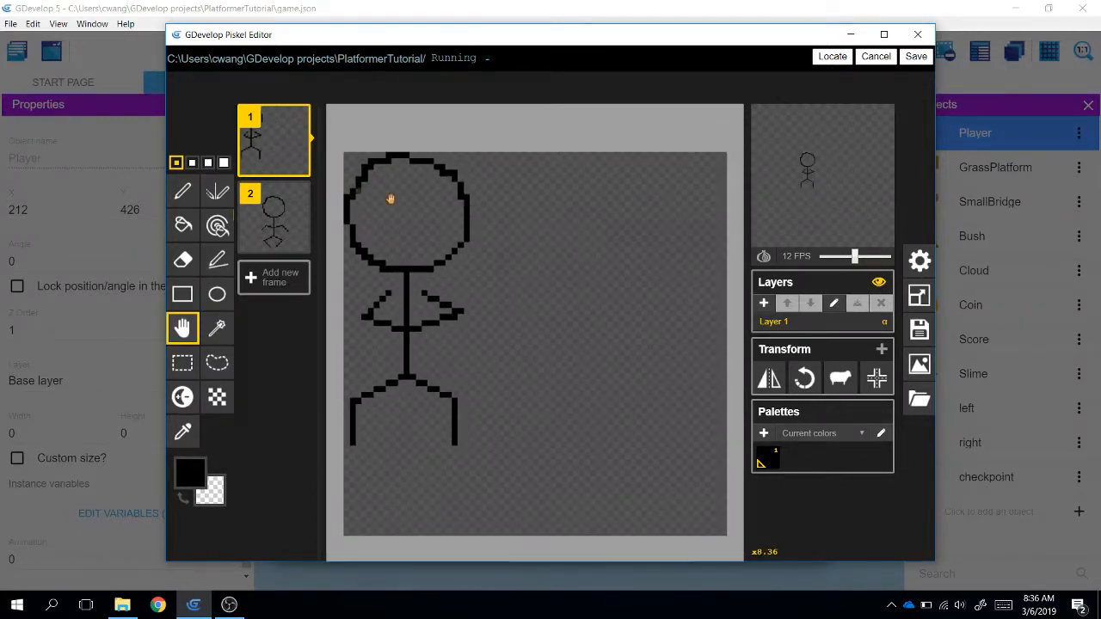
- Try cropping the Running canvas to 25 px wide and 45 px high from the upper-left anchor
{"action": "left_click", "coordinate": [919, 295]}
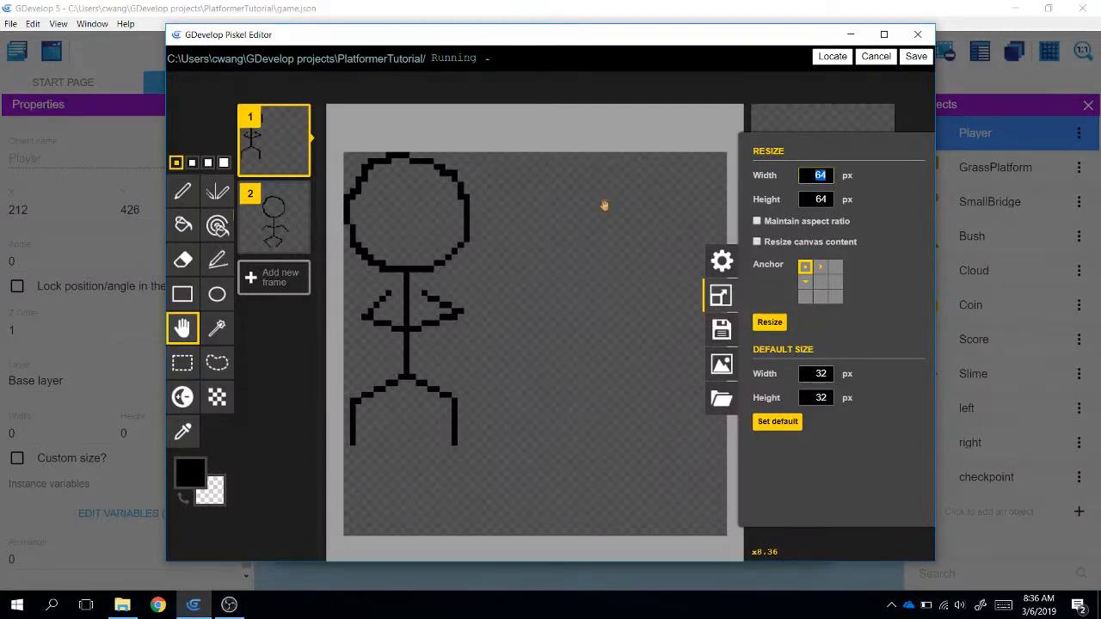
{"action": "type", "text": "25"}
{"action": "key", "text": "Tab"}
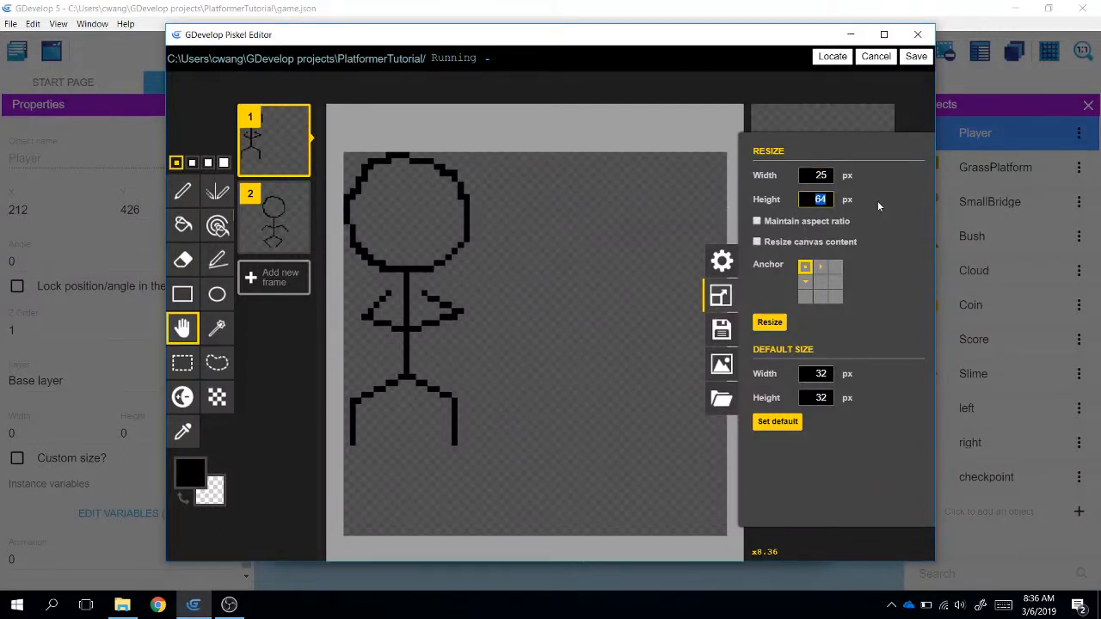
{"action": "type", "text": "45"}
{"action": "left_click", "coordinate": [770, 323]}
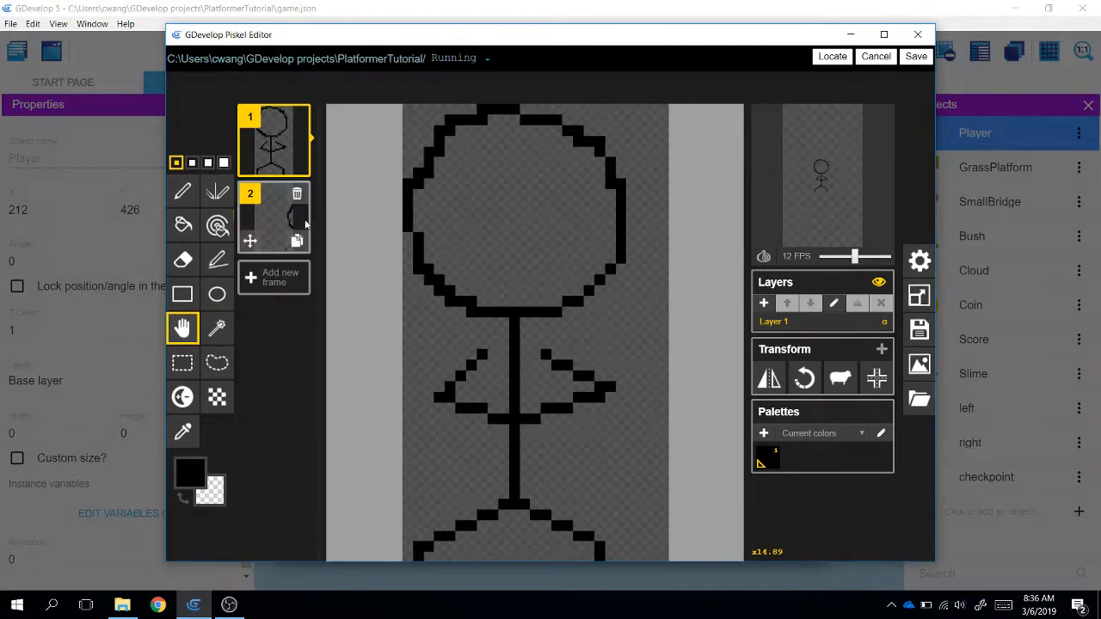
- Check the second Running frame against the first and undo the canvas resize
{"action": "left_click", "coordinate": [274, 219]}
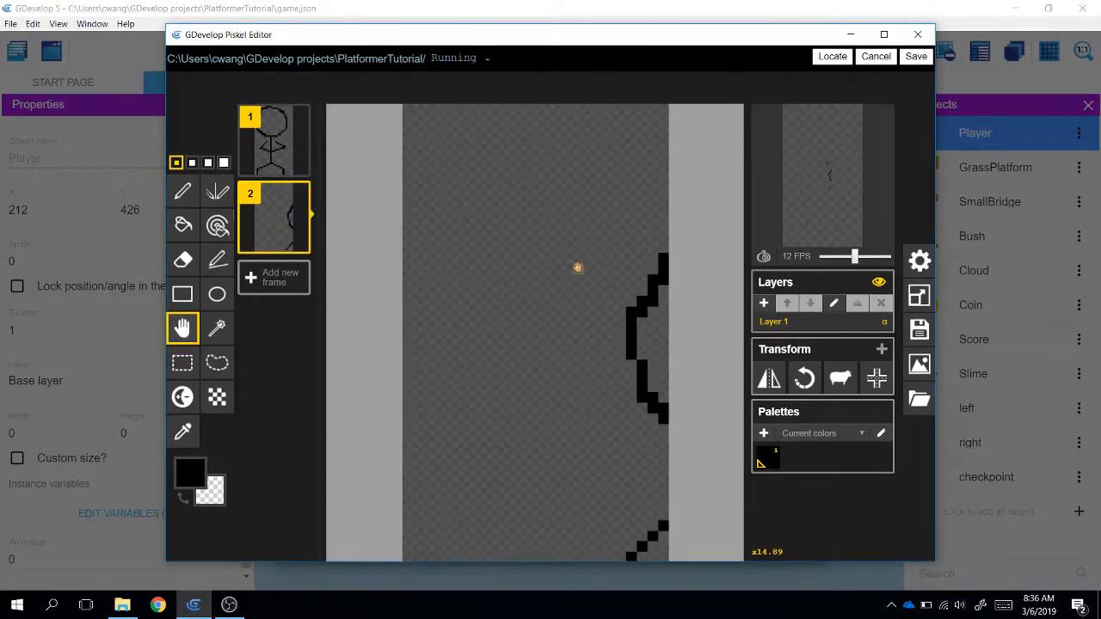
{"action": "left_click", "coordinate": [278, 148]}
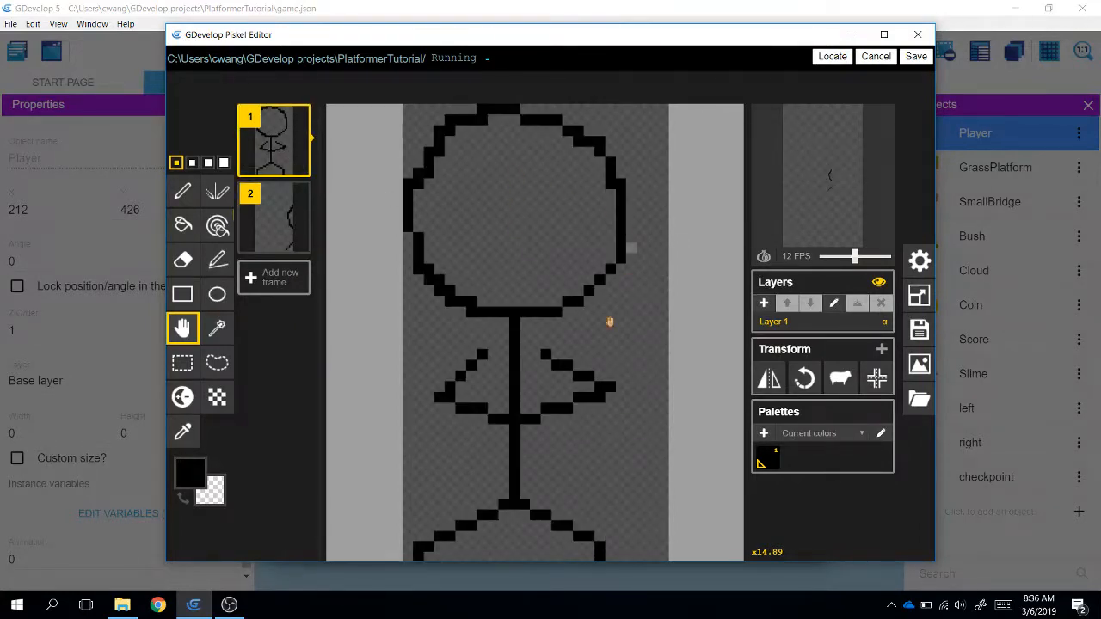
{"action": "key", "text": "ctrl+z"}
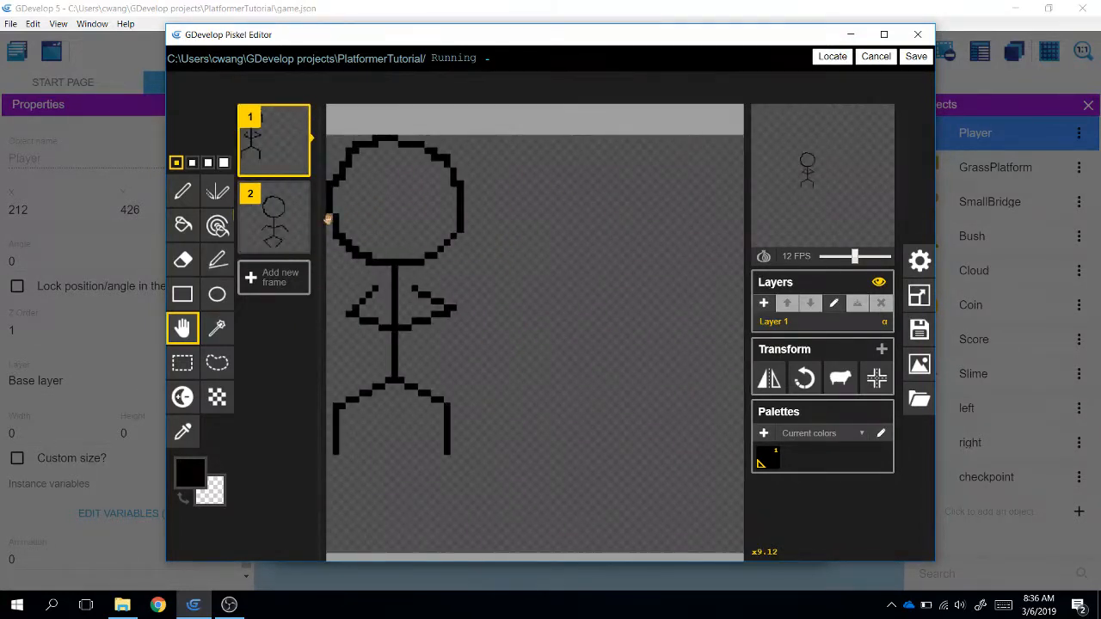
- Move the second Running frame's figure to the canvas's upper-left corner and crop the canvas to 30 px wide and 46 px high
{"action": "left_click", "coordinate": [274, 222]}
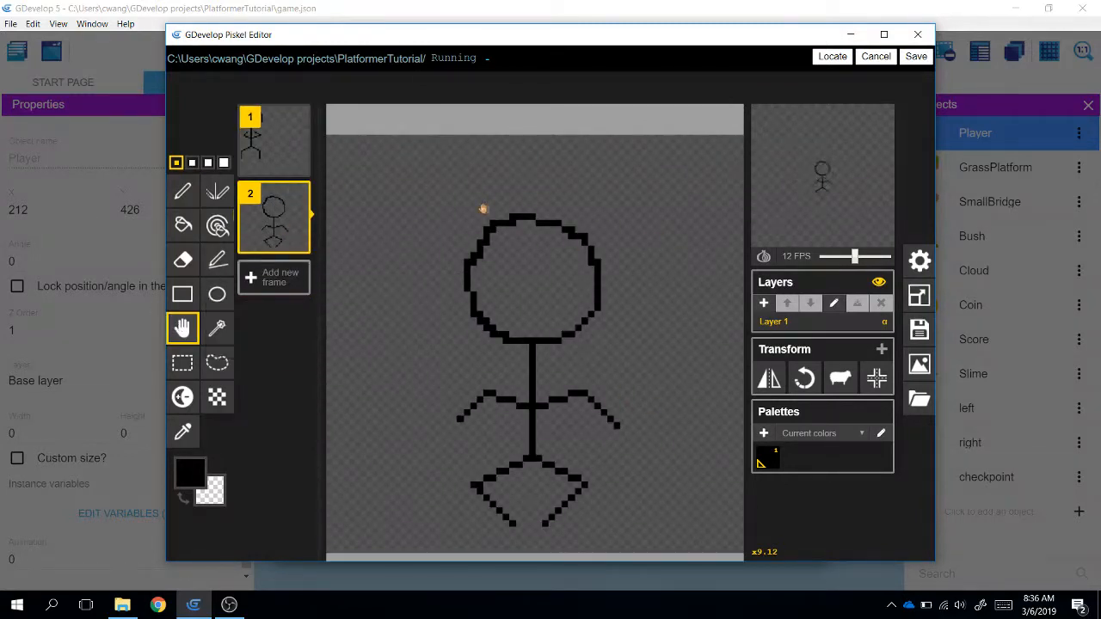
{"action": "left_click_drag", "start_coordinate": [479, 242], "coordinate": [360, 192]}
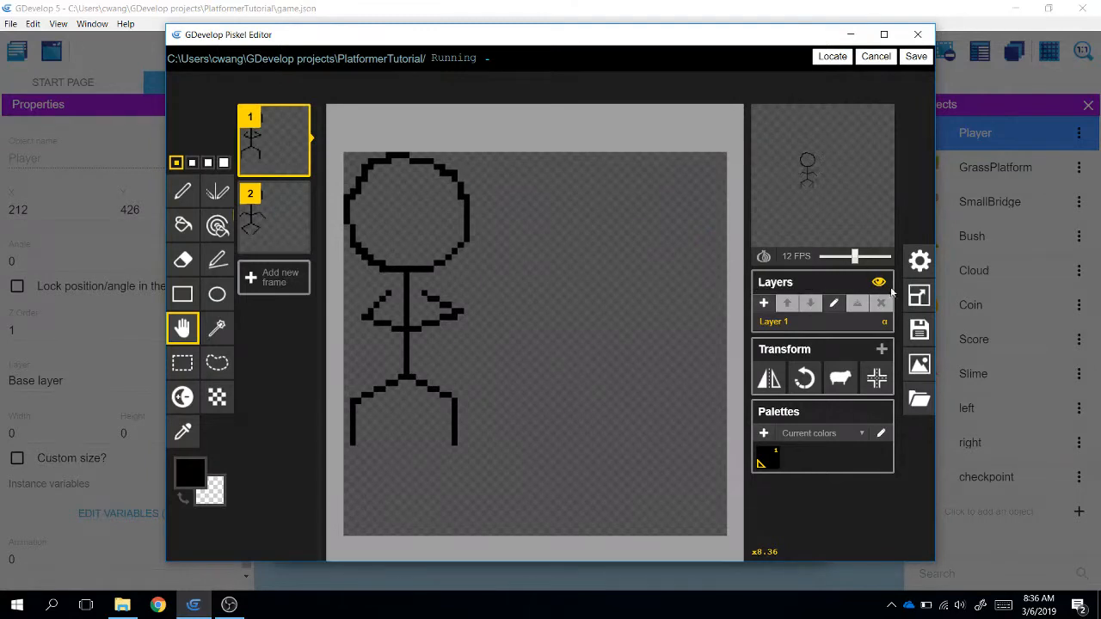
{"action": "left_click", "coordinate": [918, 295]}
{"action": "double_click", "coordinate": [821, 198]}
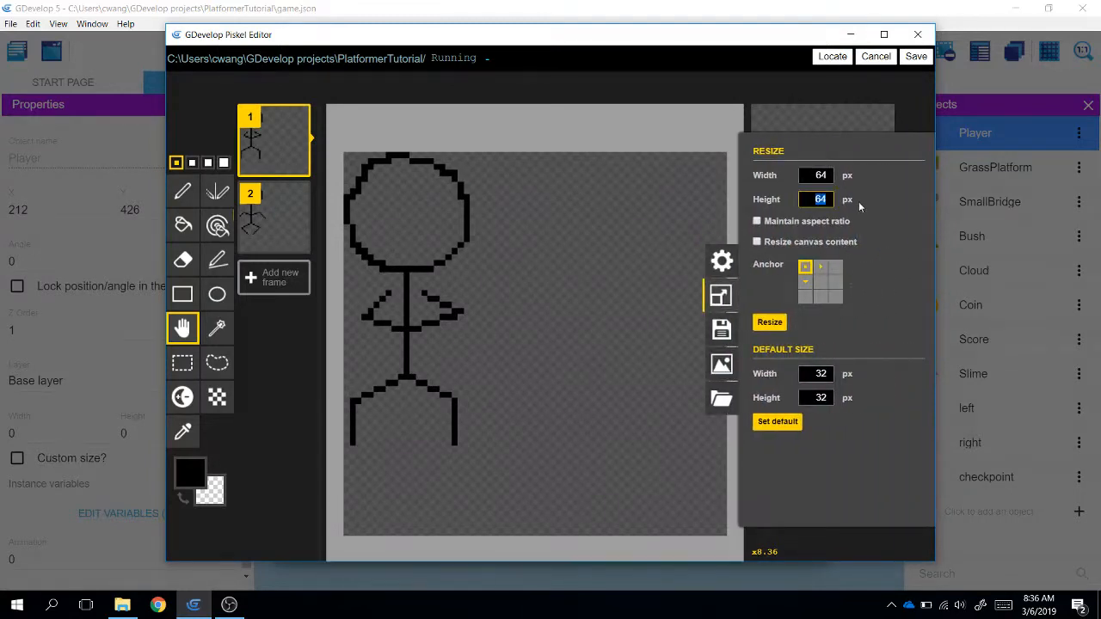
{"action": "type", "text": "4"}
{"action": "key", "text": "shift+Tab"}
{"action": "type", "text": "30"}
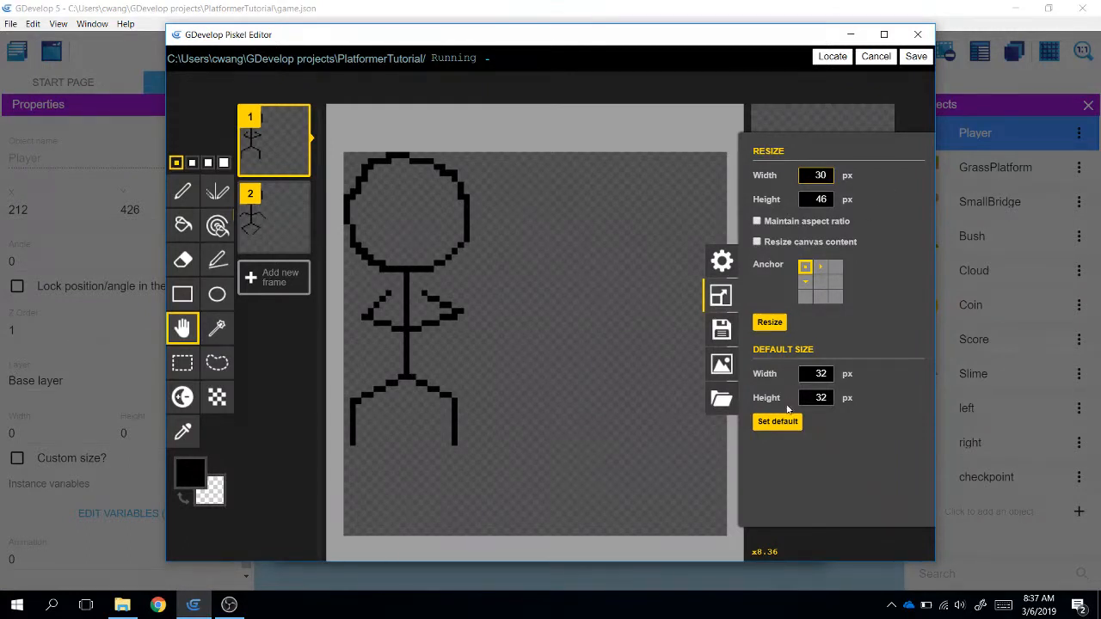
{"action": "left_click", "coordinate": [770, 322]}
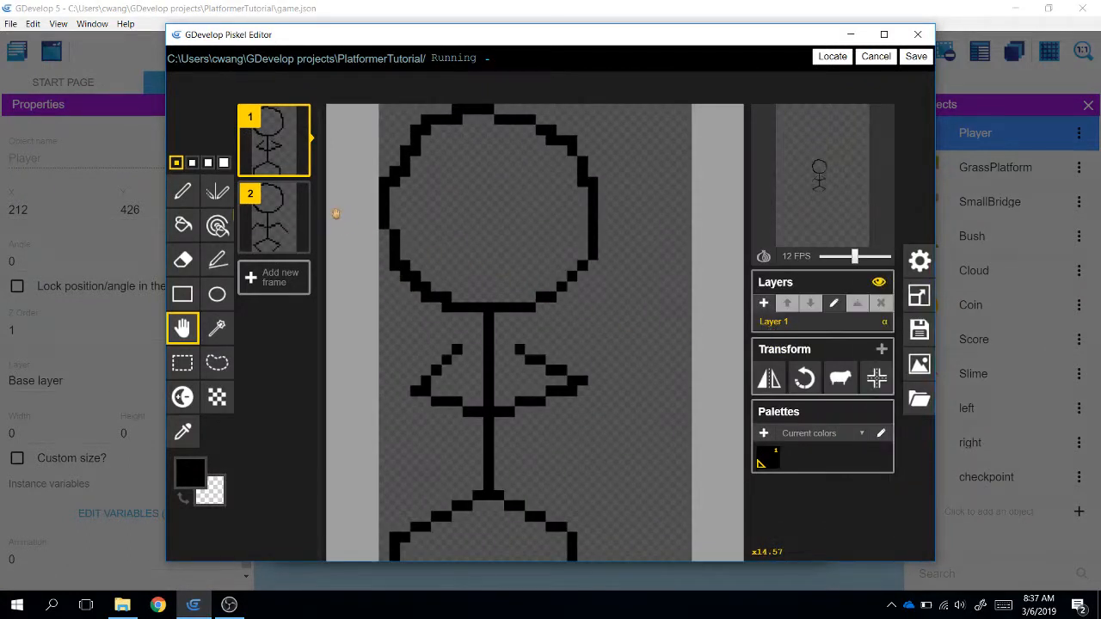
- Compare the two Running frames to check how each figure fits the cropped canvas
{"action": "left_click", "coordinate": [269, 219]}
{"action": "scroll", "coordinate": [439, 302], "scroll_direction": "down", "scroll_amount": 2}
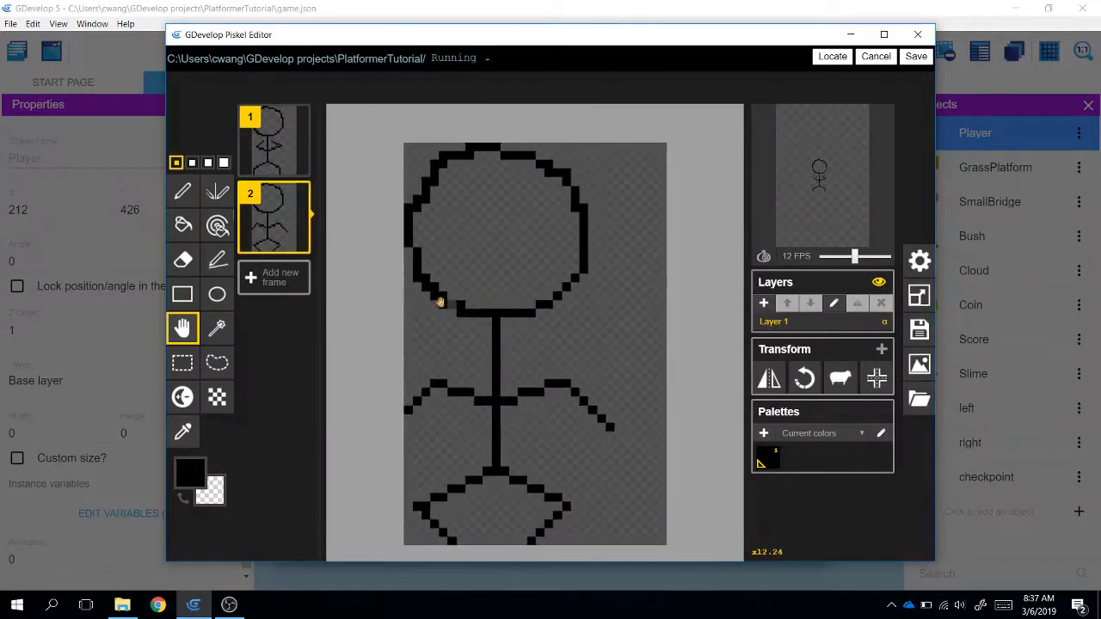
{"action": "scroll", "coordinate": [439, 302], "scroll_direction": "up", "scroll_amount": 1}
{"action": "left_click", "coordinate": [279, 162]}
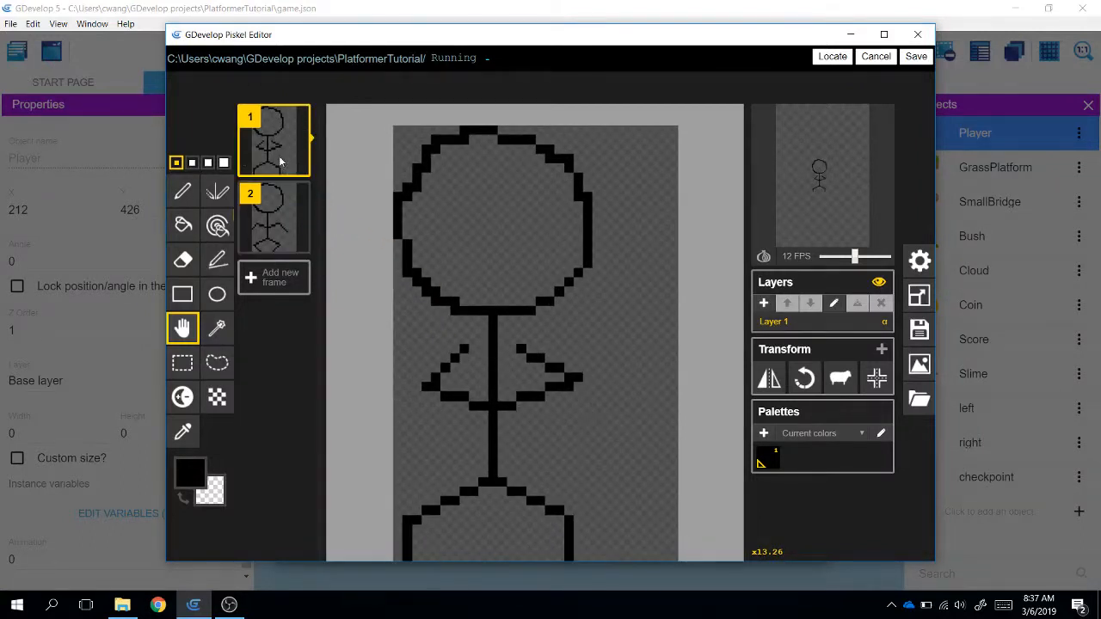
{"action": "scroll", "coordinate": [386, 238], "scroll_direction": "down", "scroll_amount": 1}
{"action": "left_click", "coordinate": [272, 196]}
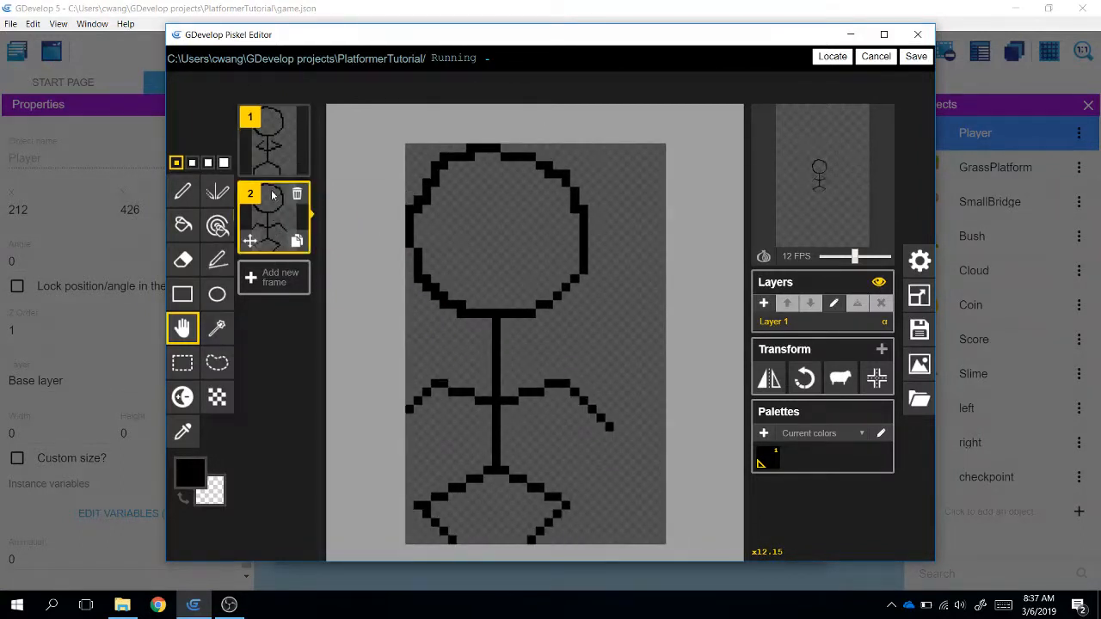
{"action": "left_click", "coordinate": [276, 146]}
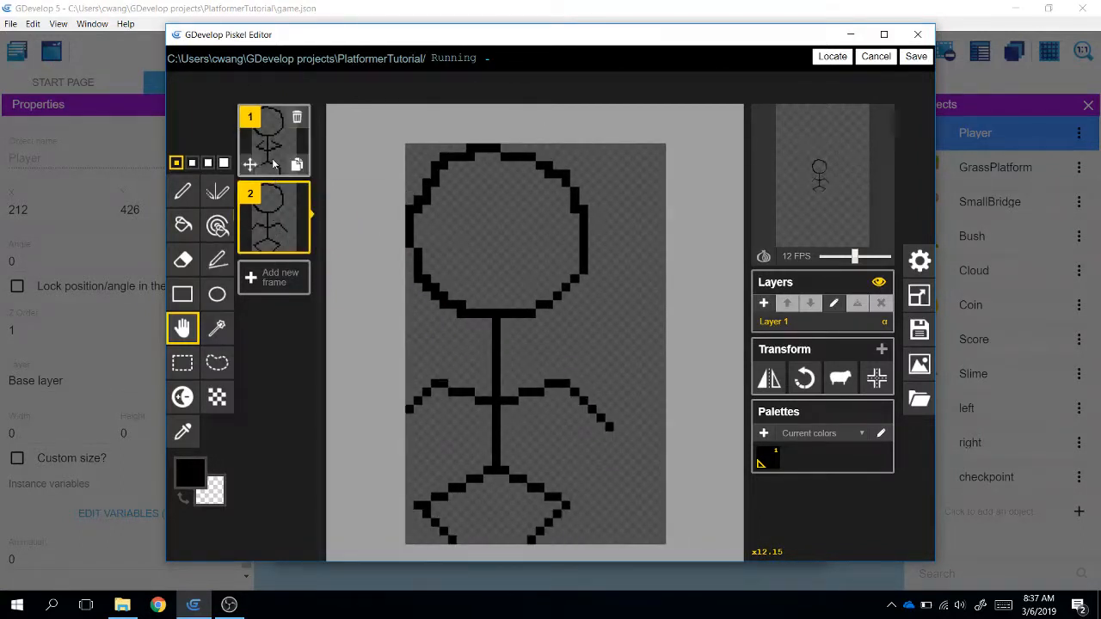
- Try narrowing the Running canvas to 20 px wide and undo the resize
{"action": "left_click", "coordinate": [919, 296]}
{"action": "left_click_drag", "start_coordinate": [816, 173], "coordinate": [861, 177]}
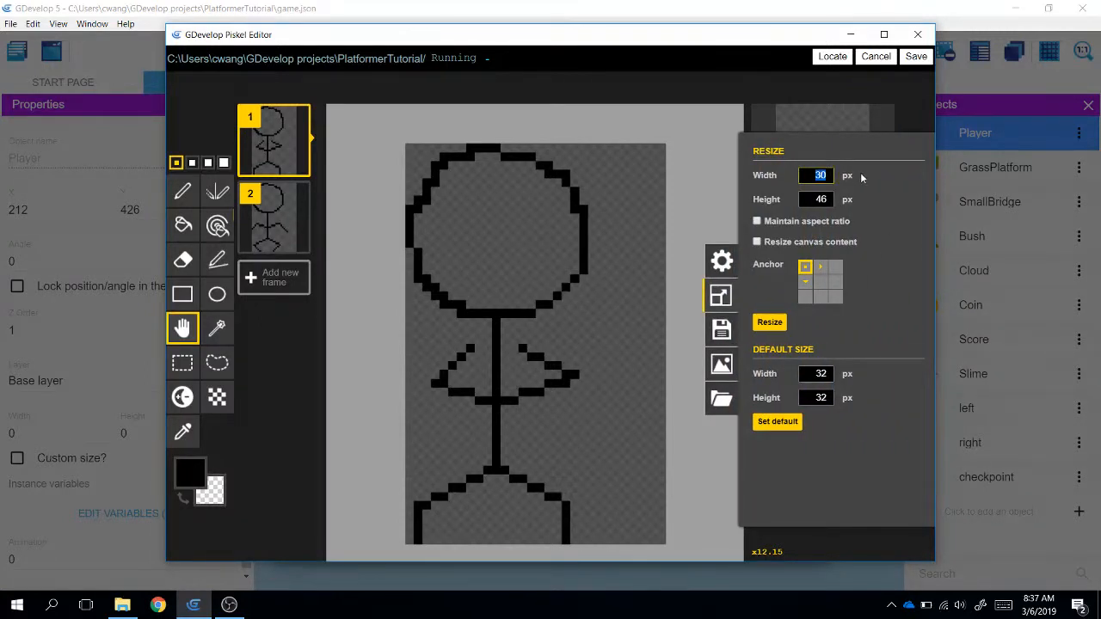
{"action": "type", "text": "20"}
{"action": "left_click", "coordinate": [780, 323]}
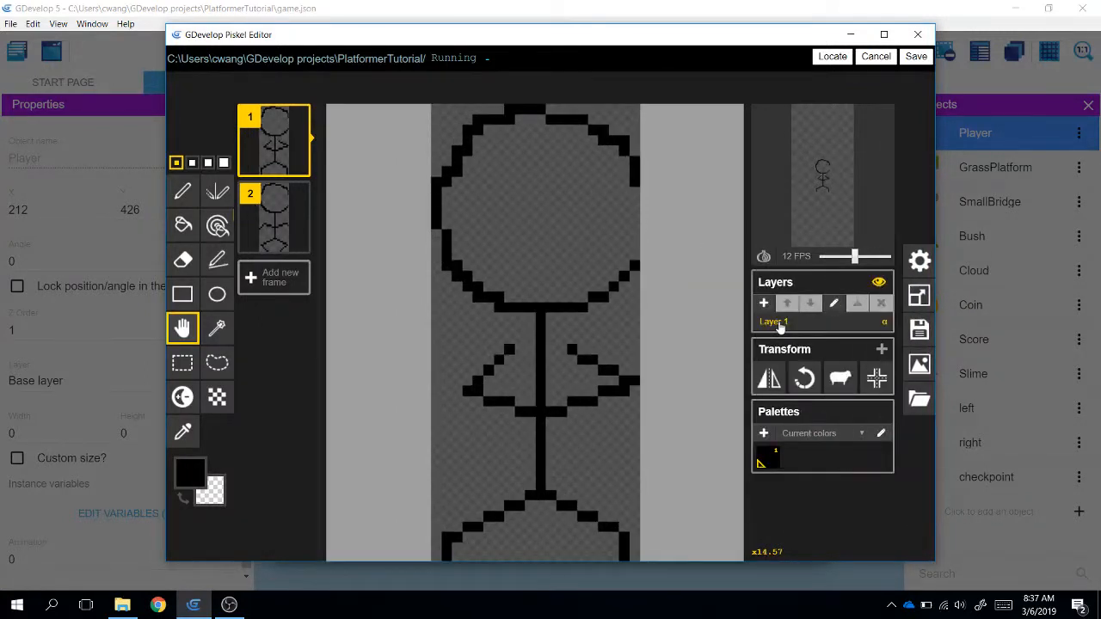
{"action": "key", "text": "ctrl+z"}
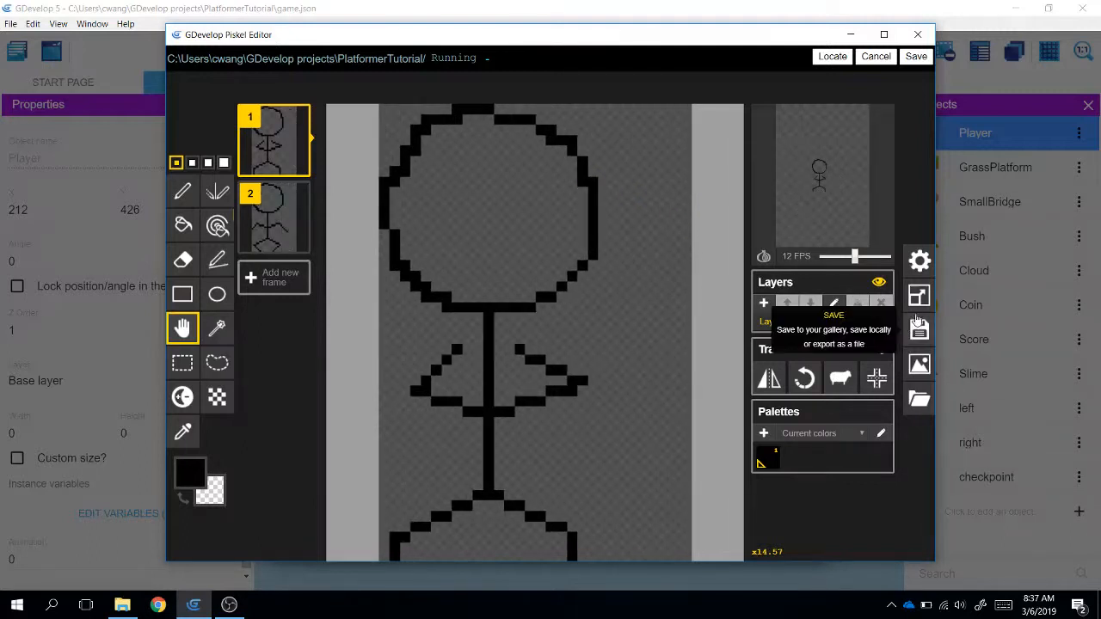
- Narrow the Running canvas to 21 px wide, keeping the upper-left anchor
{"action": "left_click", "coordinate": [919, 298]}
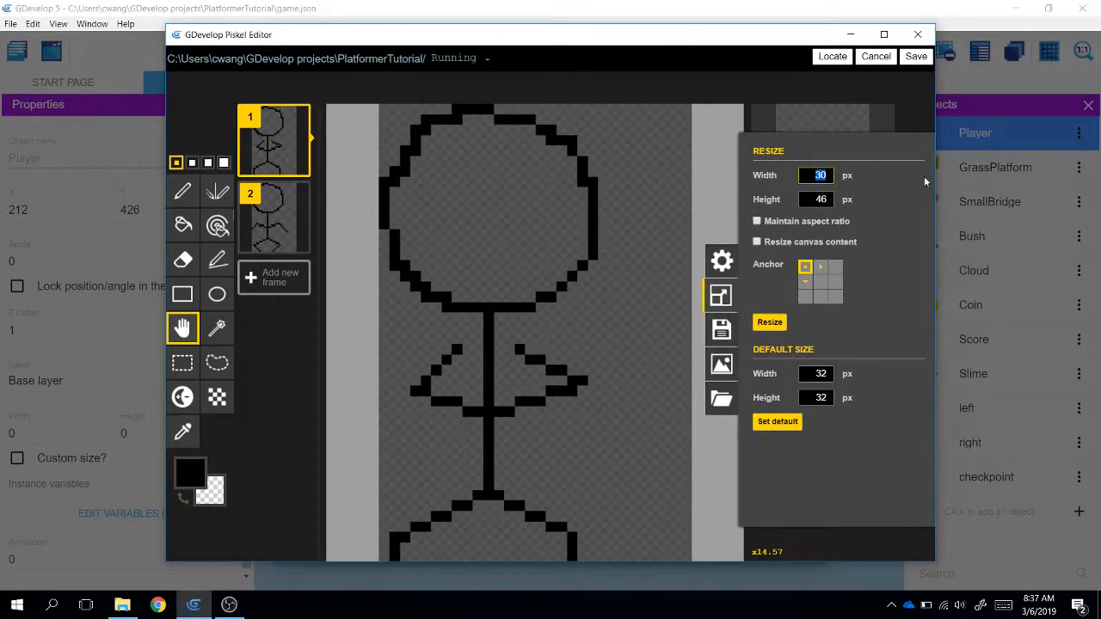
{"action": "left_click", "coordinate": [770, 322]}
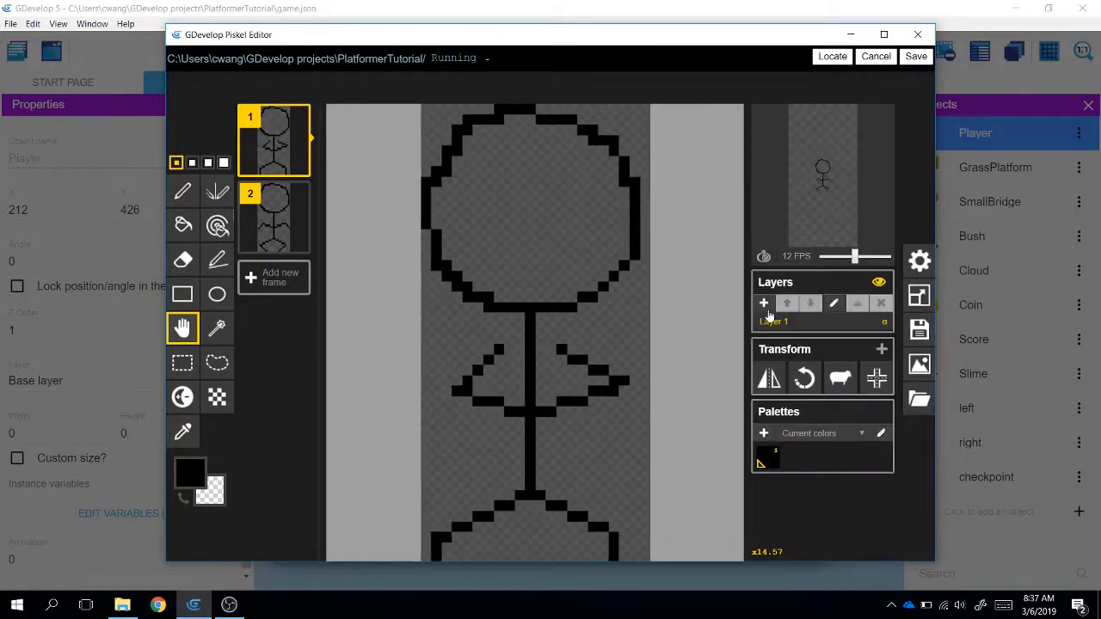
{"action": "left_click", "coordinate": [919, 295]}
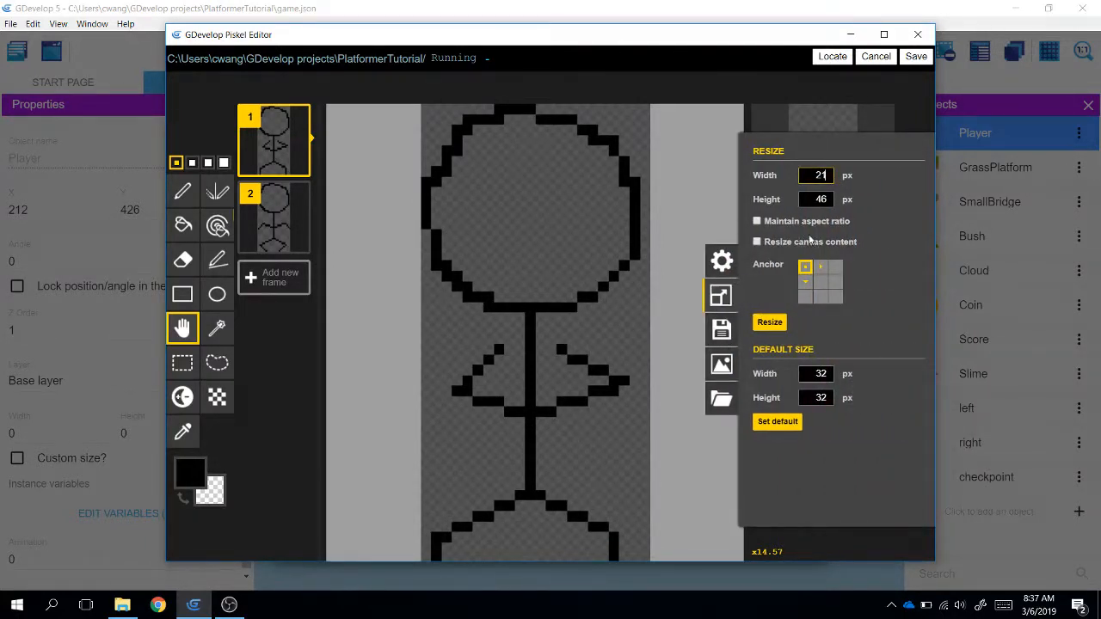
{"action": "left_click", "coordinate": [770, 322]}
{"action": "scroll", "coordinate": [678, 216], "scroll_direction": "down", "scroll_amount": 1}
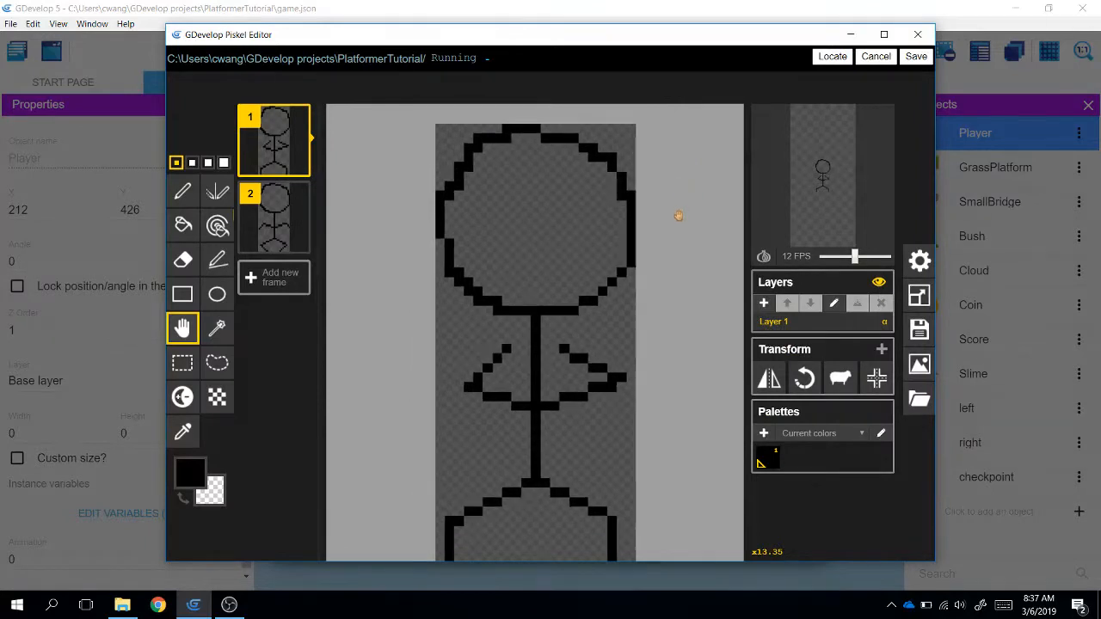
{"action": "scroll", "coordinate": [482, 296], "scroll_direction": "down", "scroll_amount": 1}
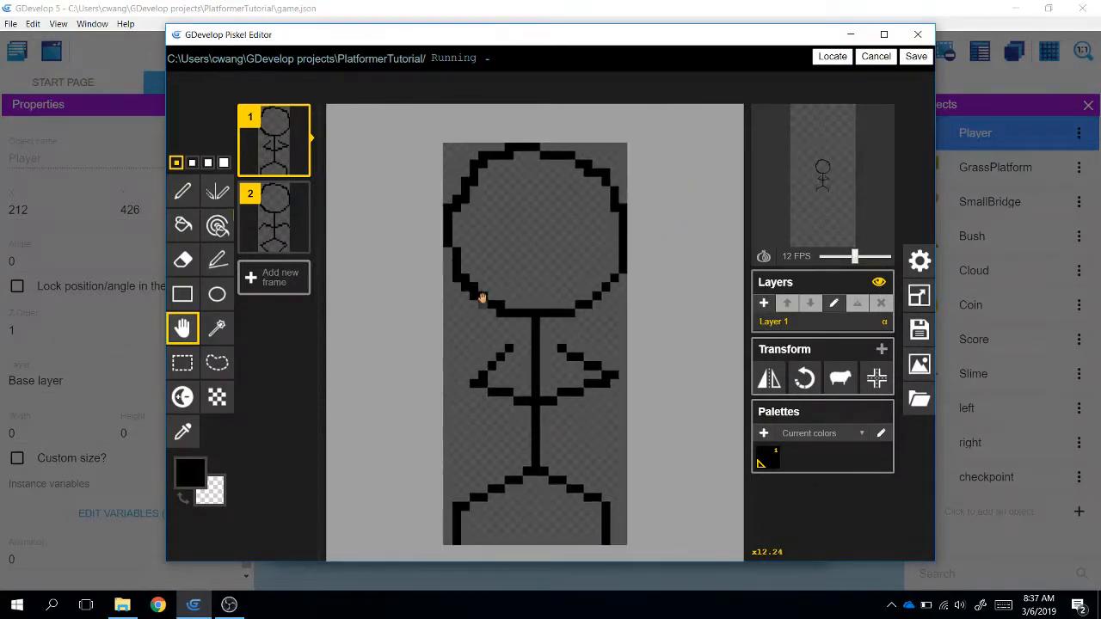
- Check both Running frames, save the drawing back to the Player and apply the object's changes
{"action": "left_click", "coordinate": [267, 206]}
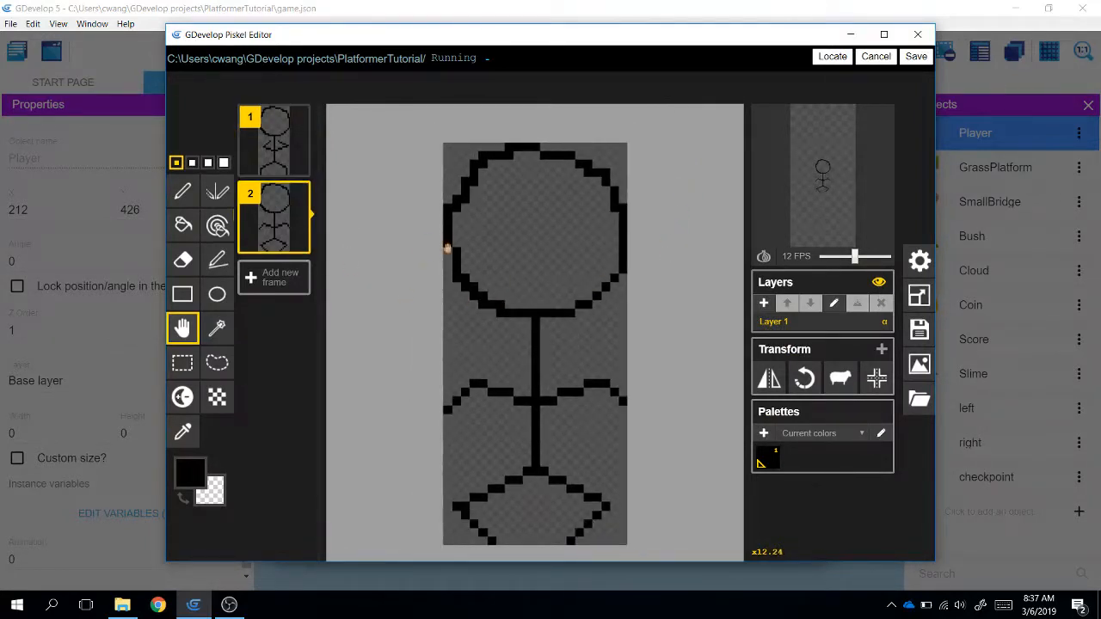
{"action": "left_click", "coordinate": [273, 145]}
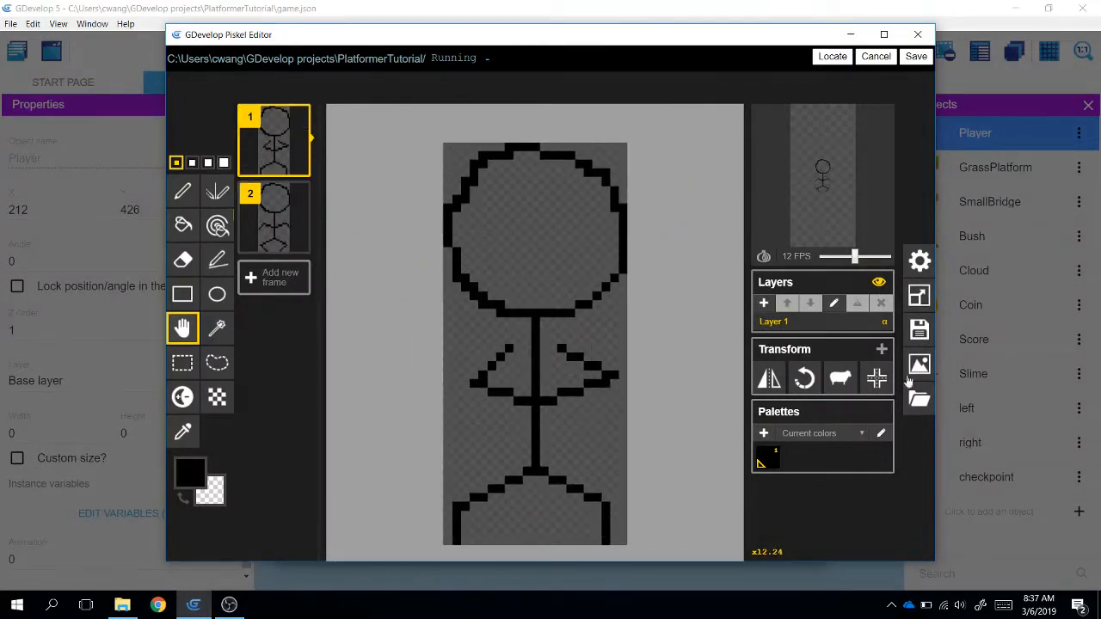
{"action": "left_click", "coordinate": [274, 219]}
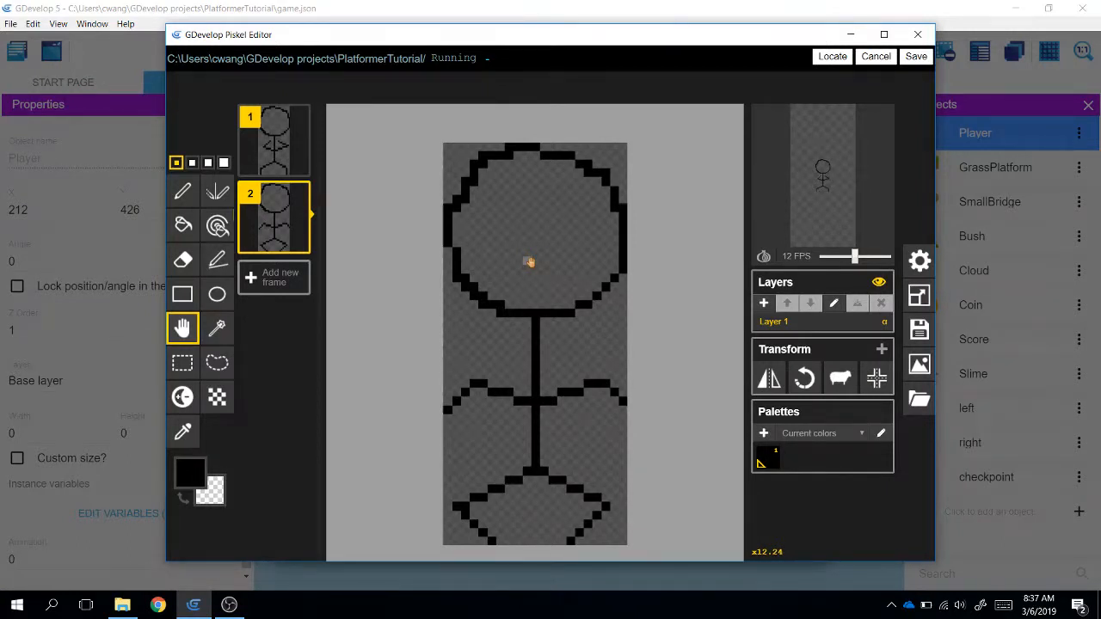
{"action": "left_click", "coordinate": [914, 57]}
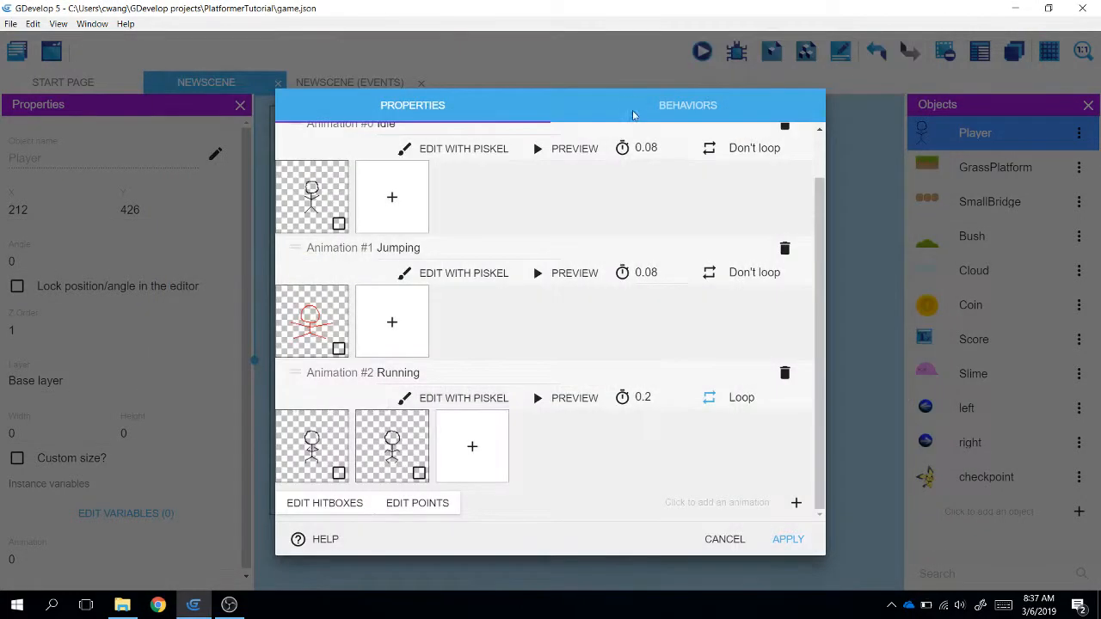
{"action": "left_click", "coordinate": [787, 540]}
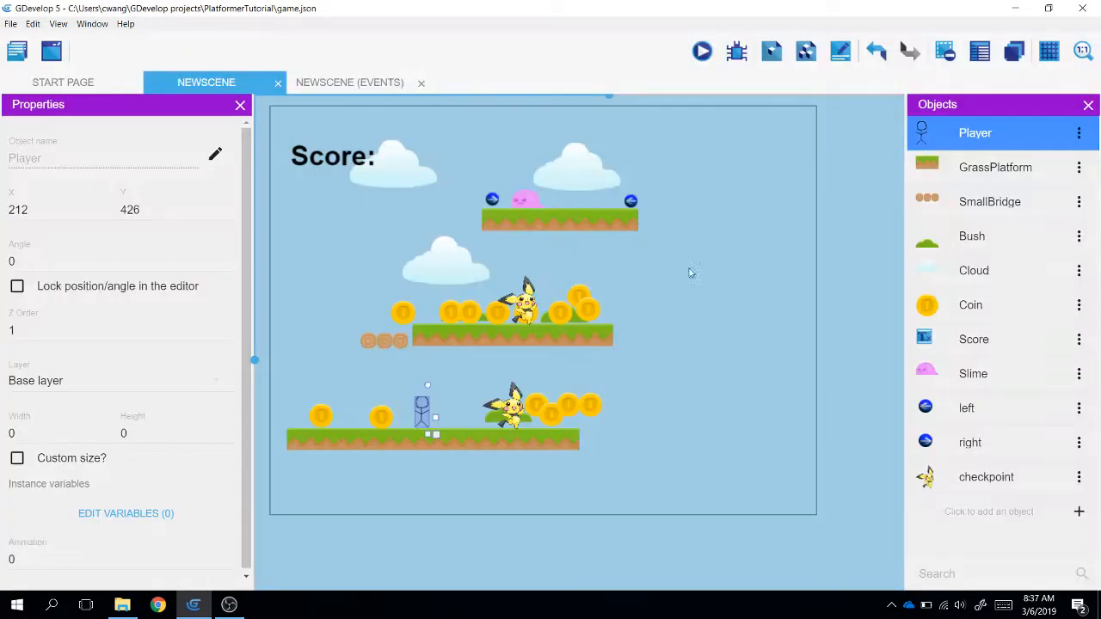
- Preview the game, run the Player left through the coins and jump up to the middle platform
{"action": "left_click", "coordinate": [702, 52]}
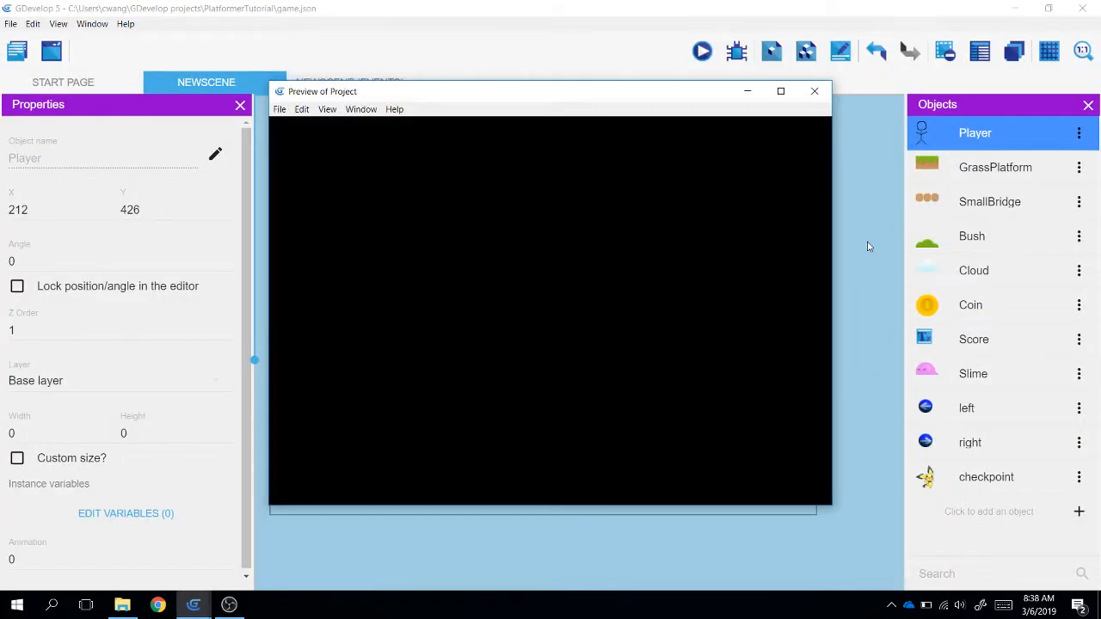
{"action": "key", "text": "Left"}
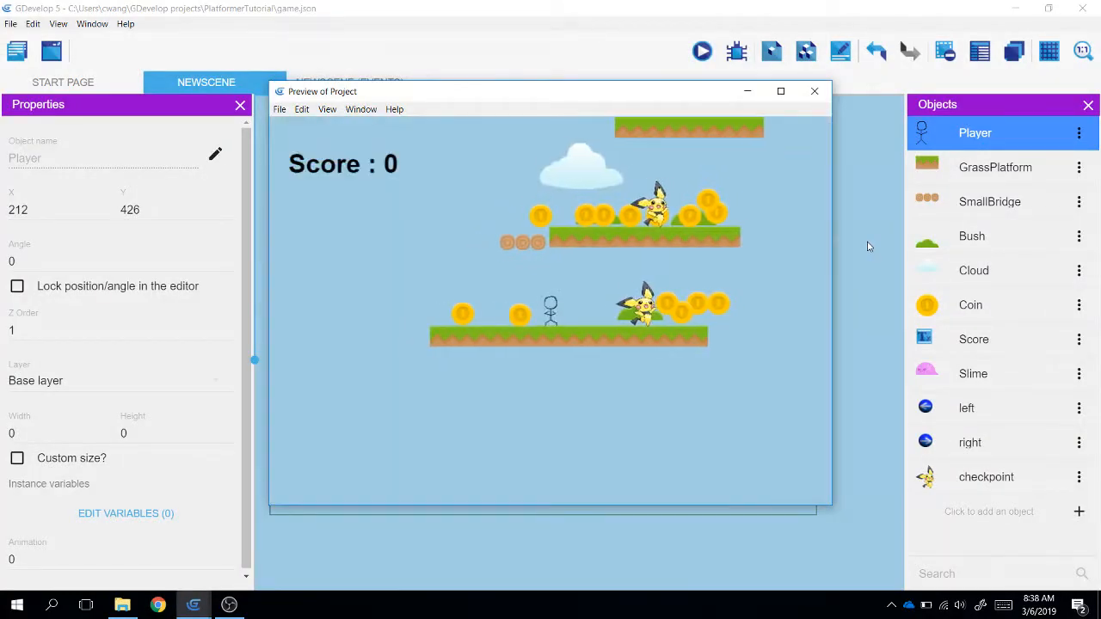
{"action": "key", "text": "Right"}
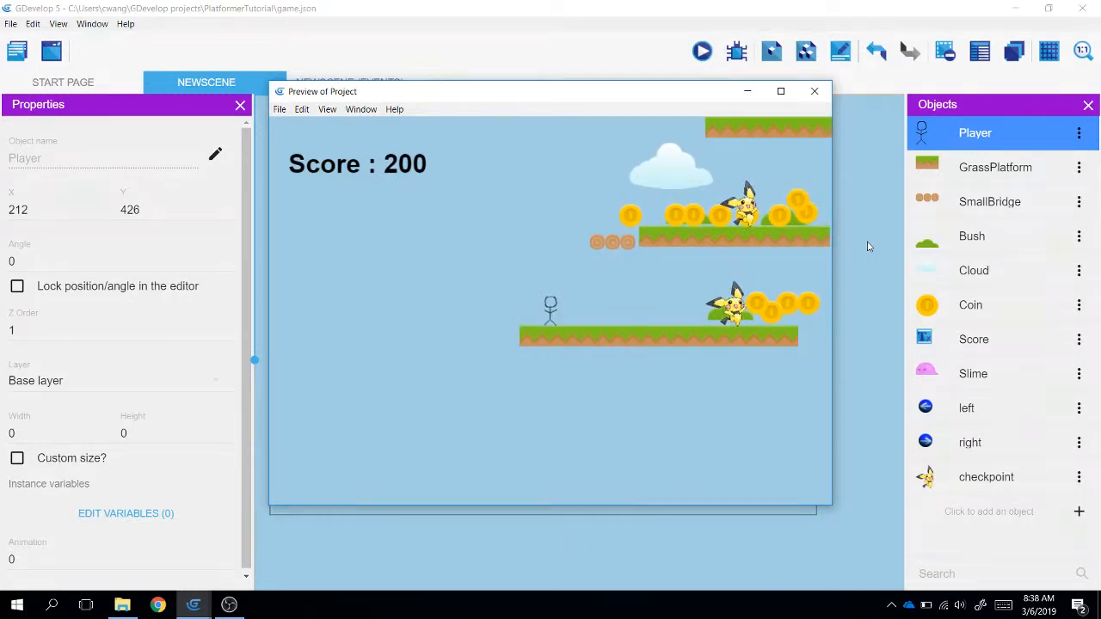
{"action": "key", "text": "Right"}
{"action": "key", "text": "space"}
{"action": "key", "text": "space"}
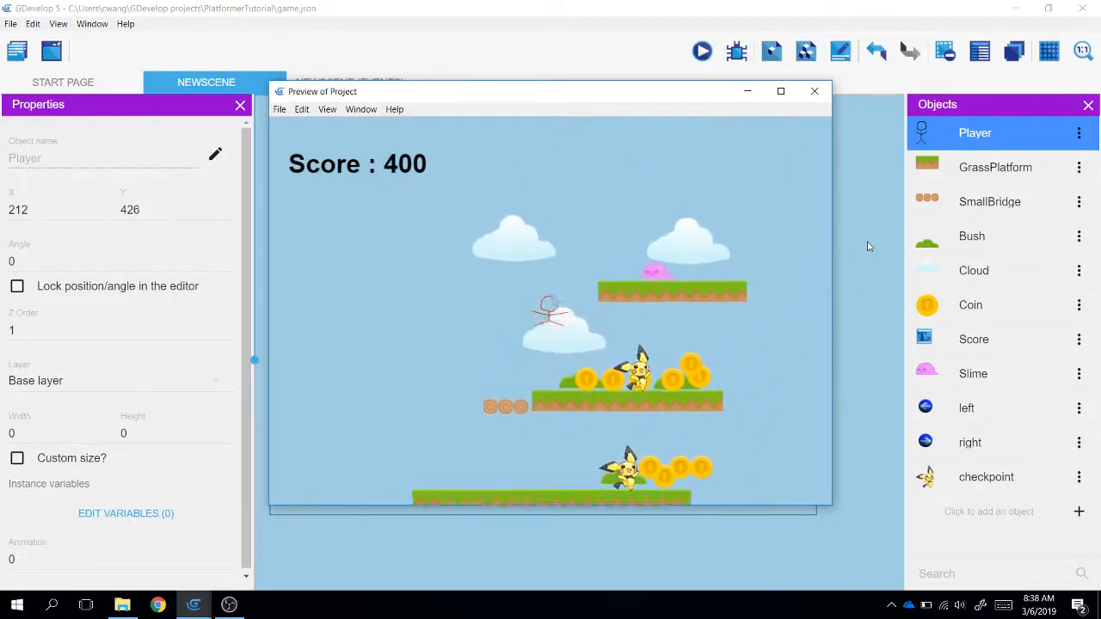
{"action": "key", "text": "Right"}
{"action": "key", "text": "space"}
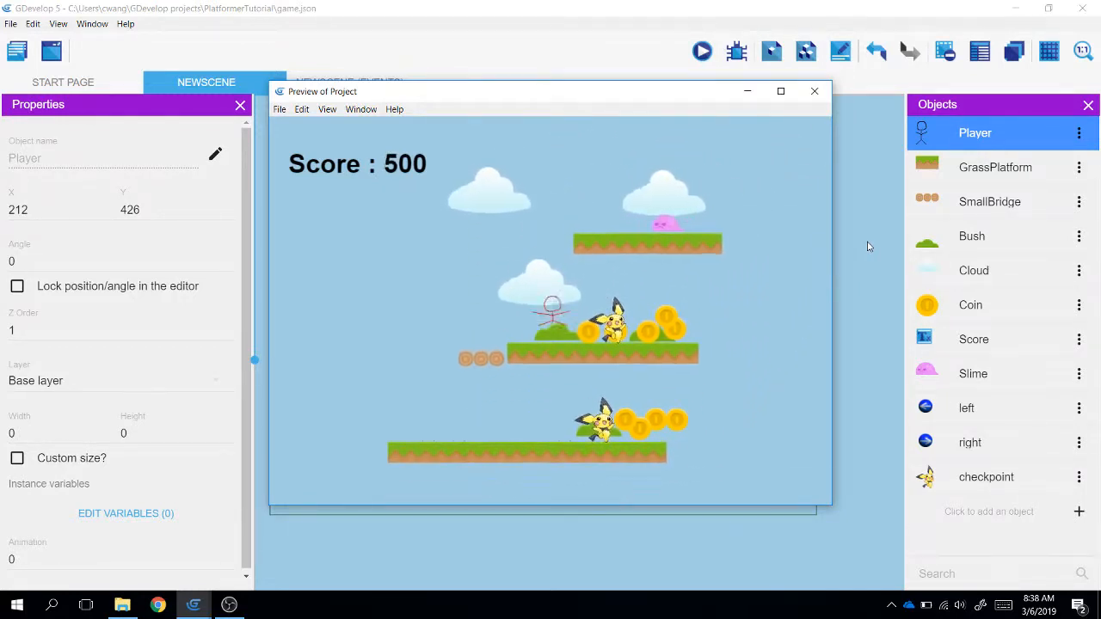
- Test repeated jumps in both directions above the middle platform and close the preview
{"action": "key", "text": "Left"}
{"action": "key", "text": "space"}
{"action": "key", "text": "Right"}
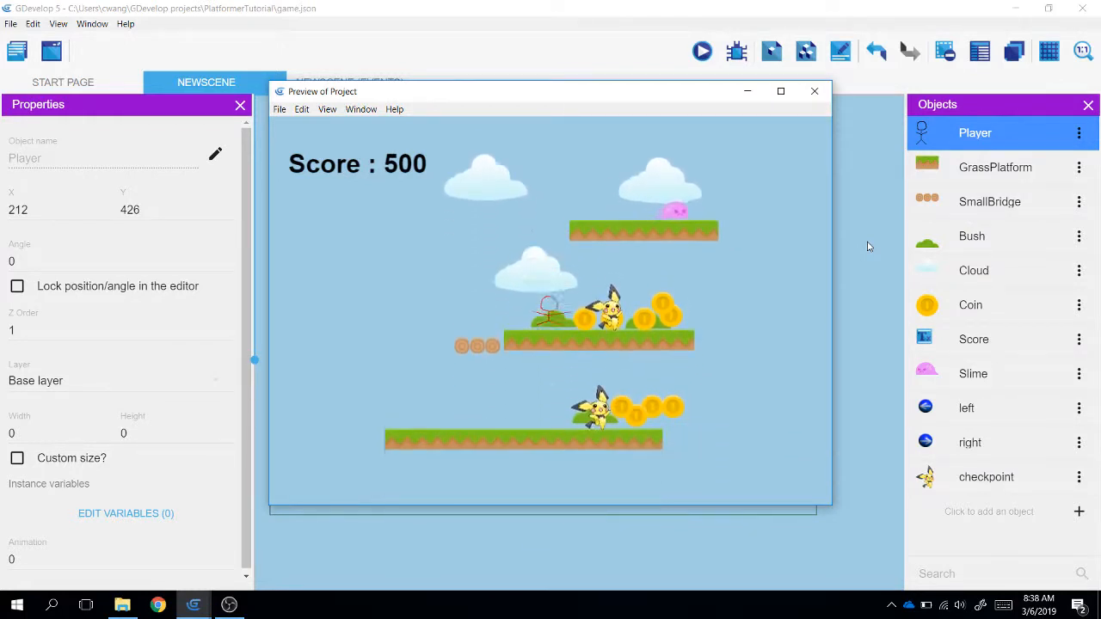
{"action": "key", "text": "Left"}
{"action": "key", "text": "space"}
{"action": "key", "text": "Right"}
{"action": "key", "text": "Left"}
{"action": "key", "text": "space"}
{"action": "key", "text": "Right"}
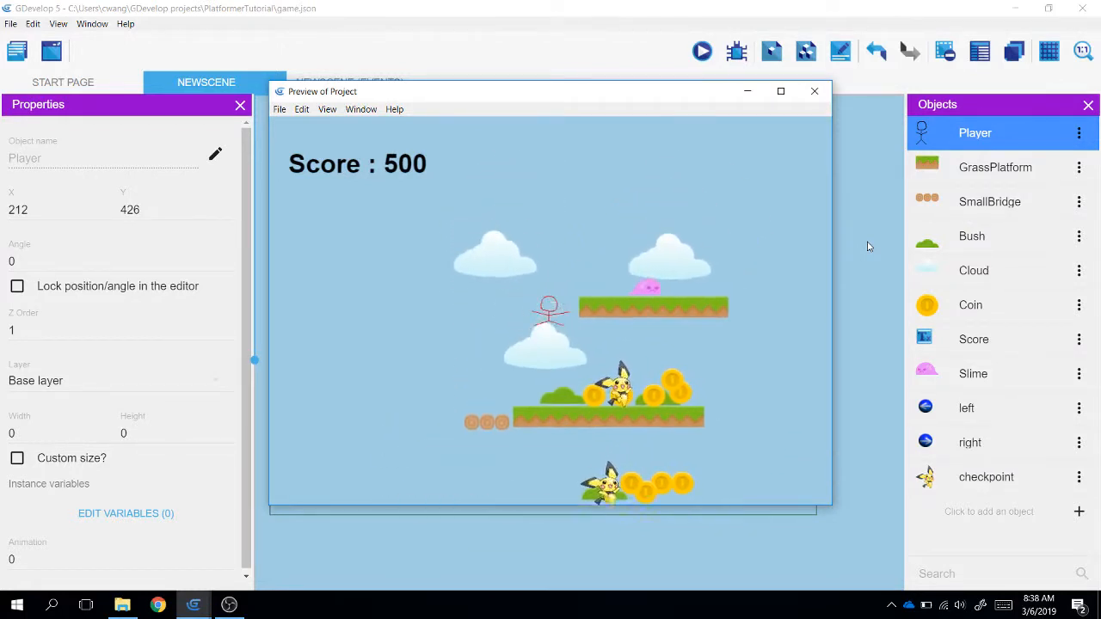
{"action": "left_click", "coordinate": [814, 91]}
- Set the jump speed in the Player's platformer behavior to 1000 and apply the change
{"action": "left_click", "coordinate": [1079, 132]}
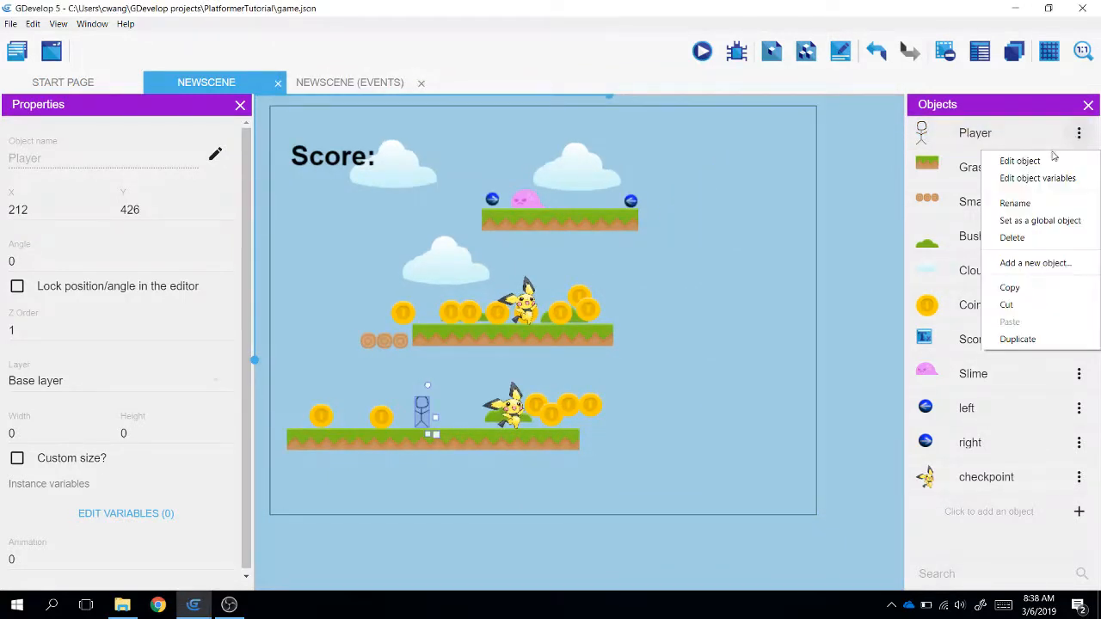
{"action": "left_click", "coordinate": [1044, 163]}
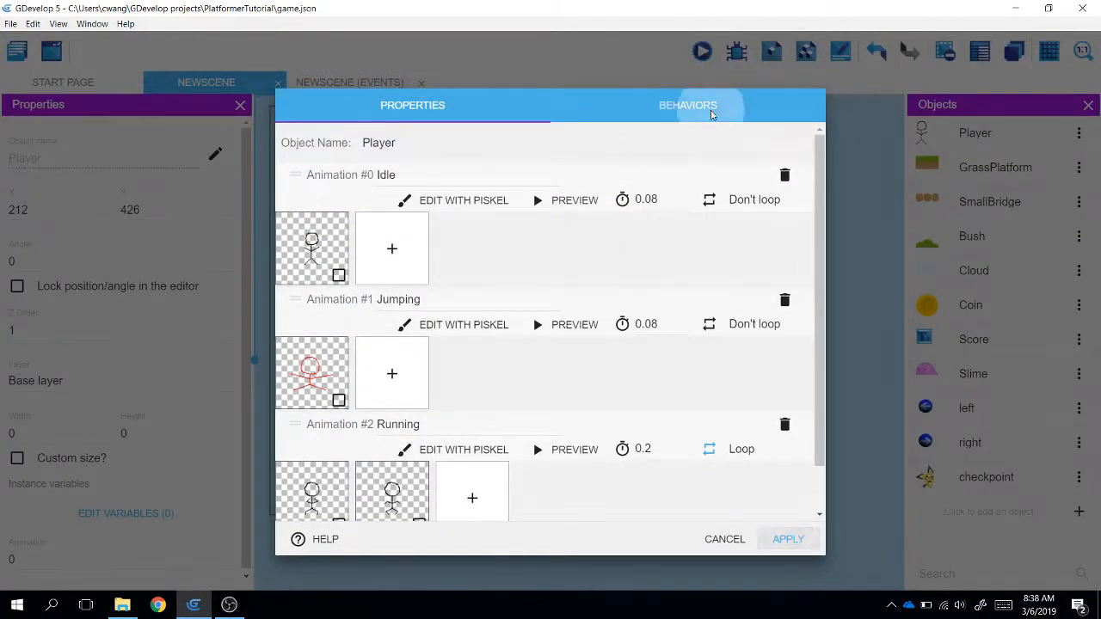
{"action": "left_click", "coordinate": [688, 104]}
{"action": "scroll", "coordinate": [550, 214], "scroll_direction": "down", "scroll_amount": 5}
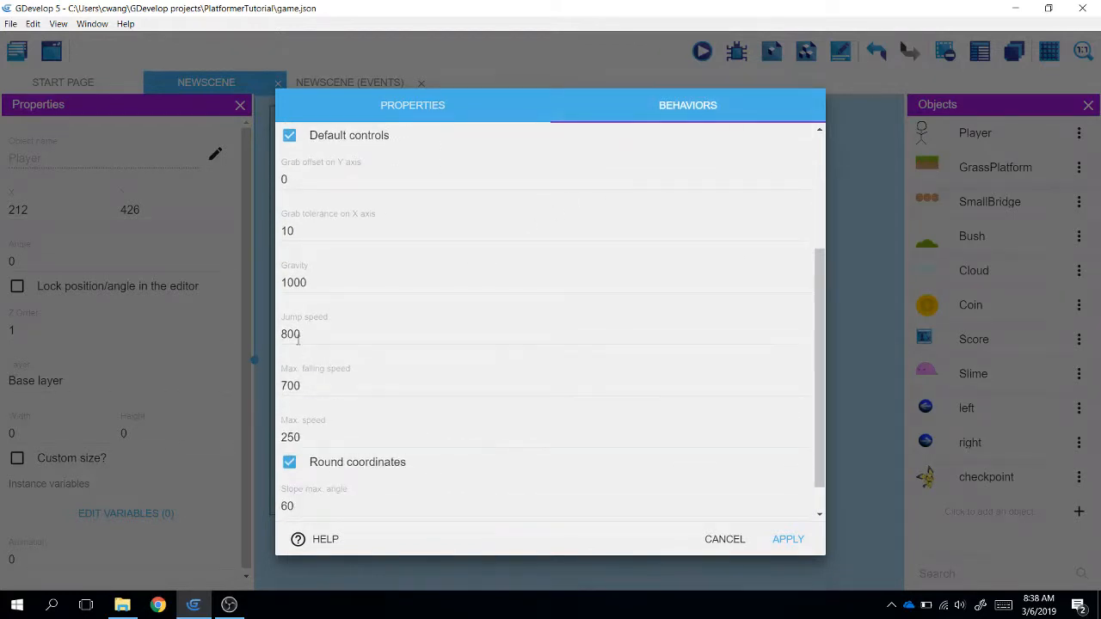
{"action": "left_click_drag", "start_coordinate": [299, 336], "coordinate": [270, 336]}
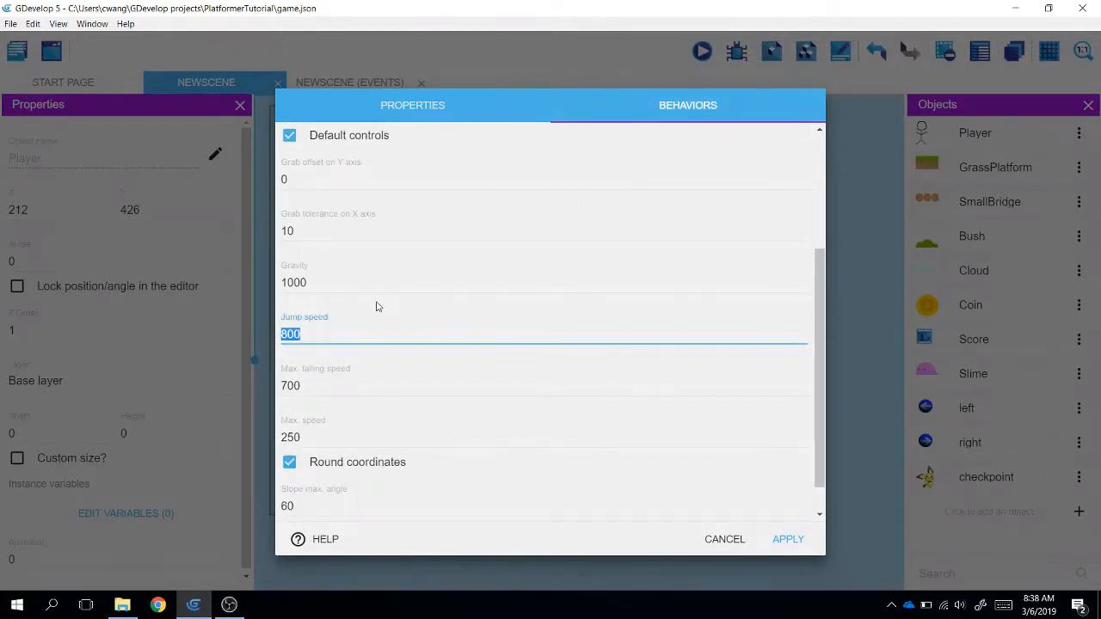
{"action": "scroll", "coordinate": [374, 310], "scroll_direction": "up", "scroll_amount": 1}
{"action": "type", "text": "1000"}
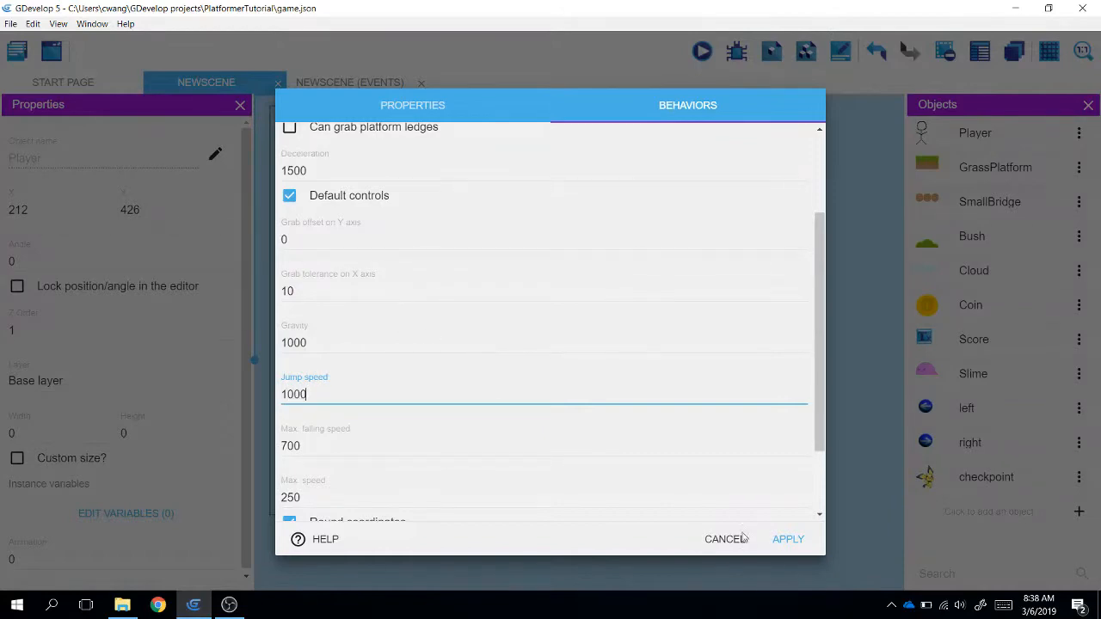
{"action": "left_click", "coordinate": [788, 539]}
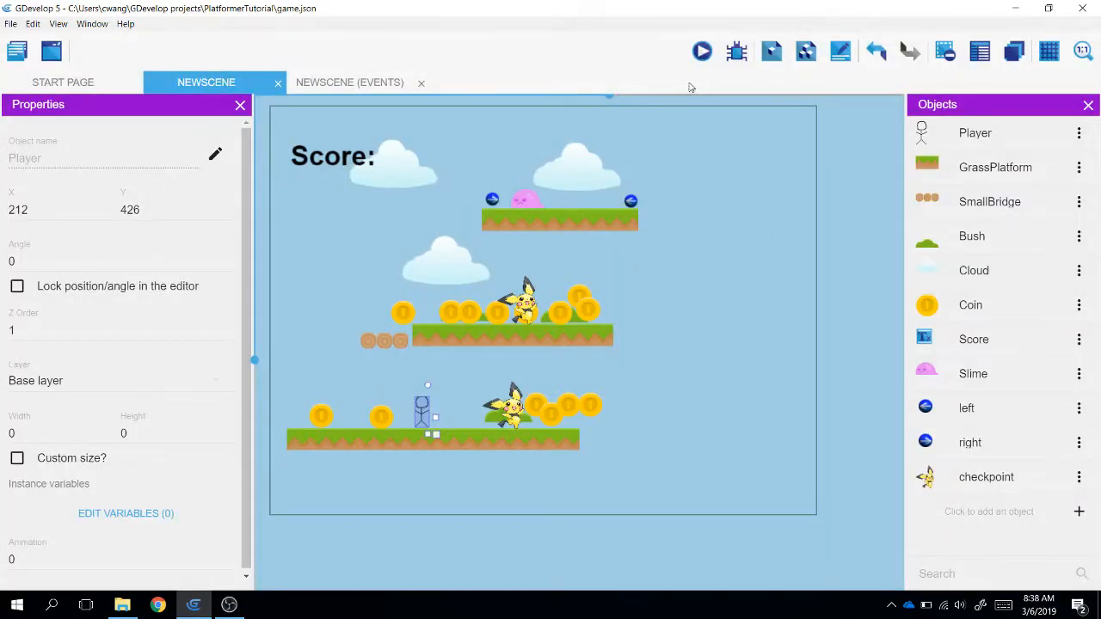
- Preview the game and jump the Player from the ground platform up to the middle platform, collecting coins on the way
{"action": "left_click", "coordinate": [701, 52]}
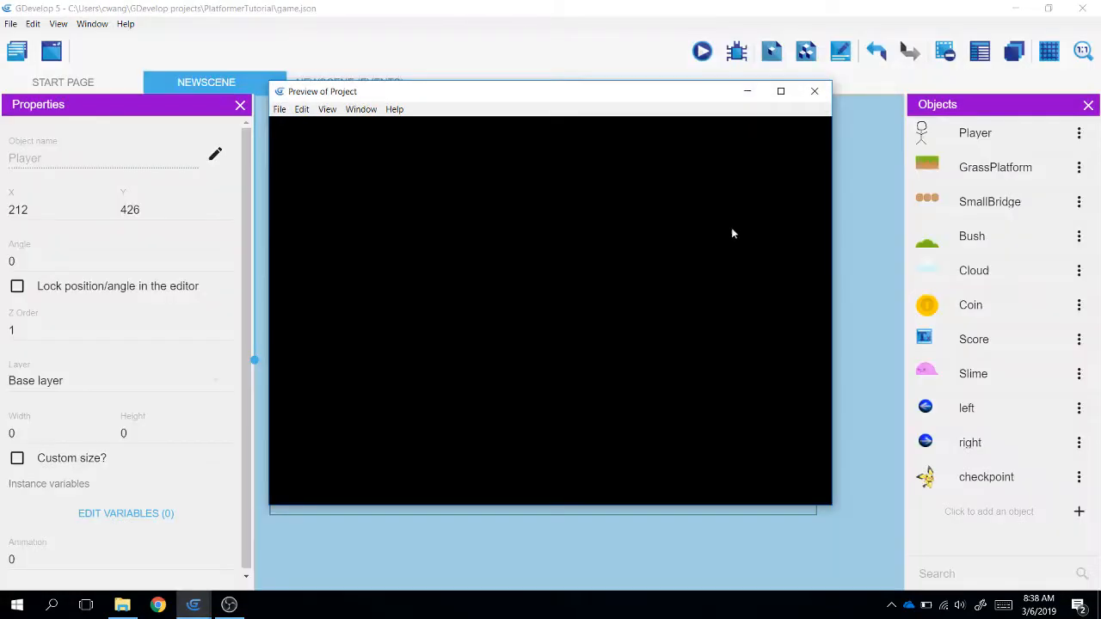
{"action": "key", "text": "Left"}
{"action": "key", "text": "space"}
{"action": "key", "text": "space"}
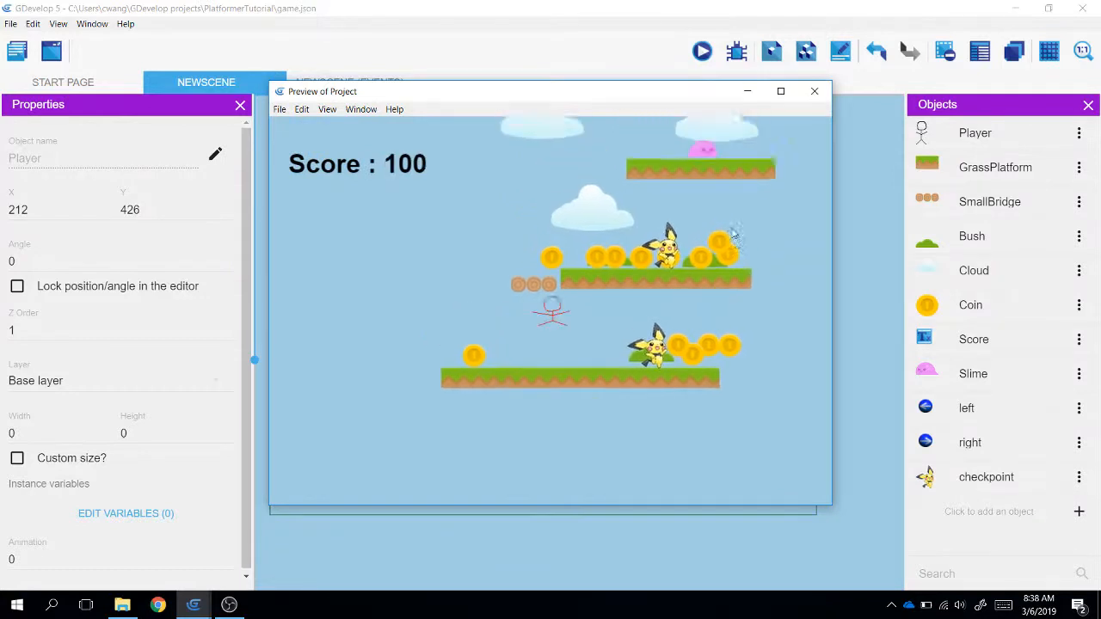
{"action": "key", "text": "Right"}
{"action": "key", "text": "Left"}
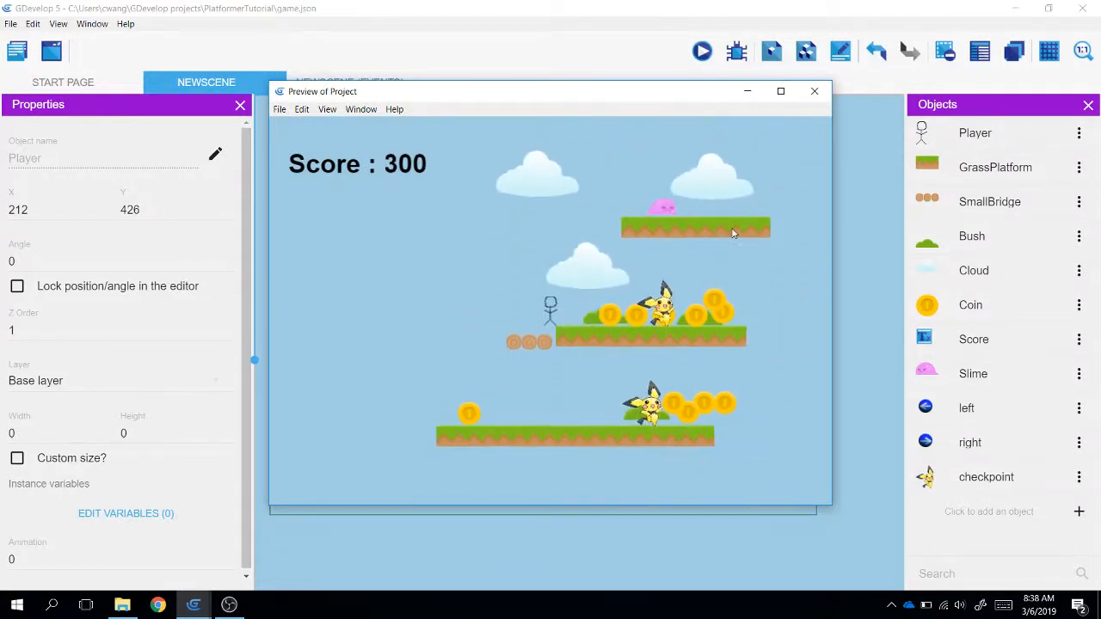
- Jump the Player from the middle platform high above the top platform and come down on the slime
{"action": "key", "text": "Right"}
{"action": "key", "text": "space"}
{"action": "key", "text": "Right"}
{"action": "key", "text": "space"}
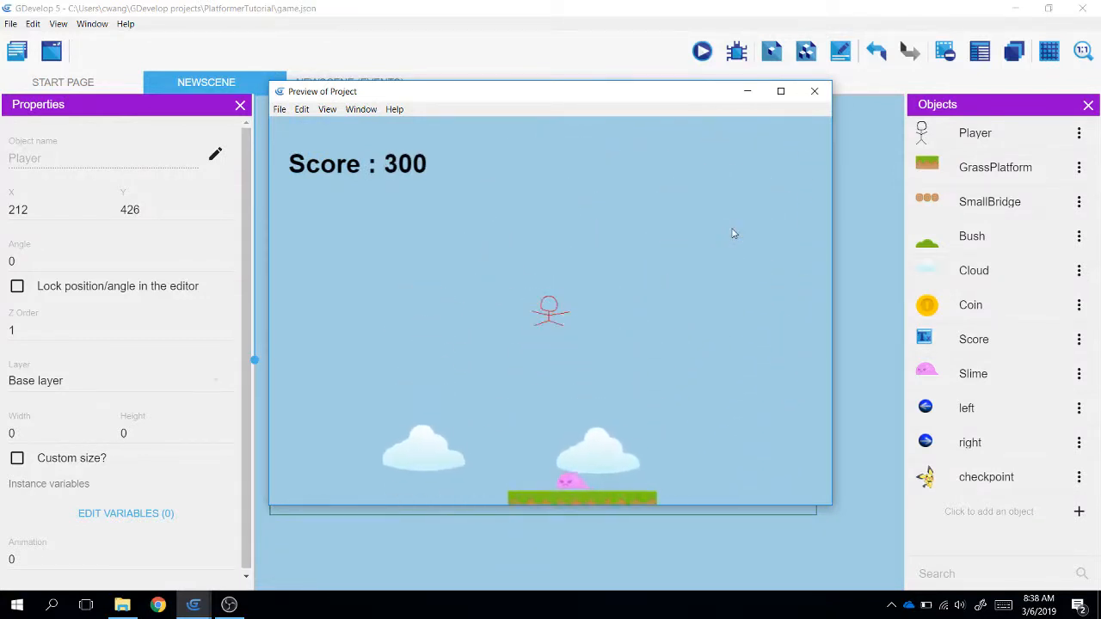
{"action": "key", "text": "Left"}
{"action": "key", "text": "Right"}
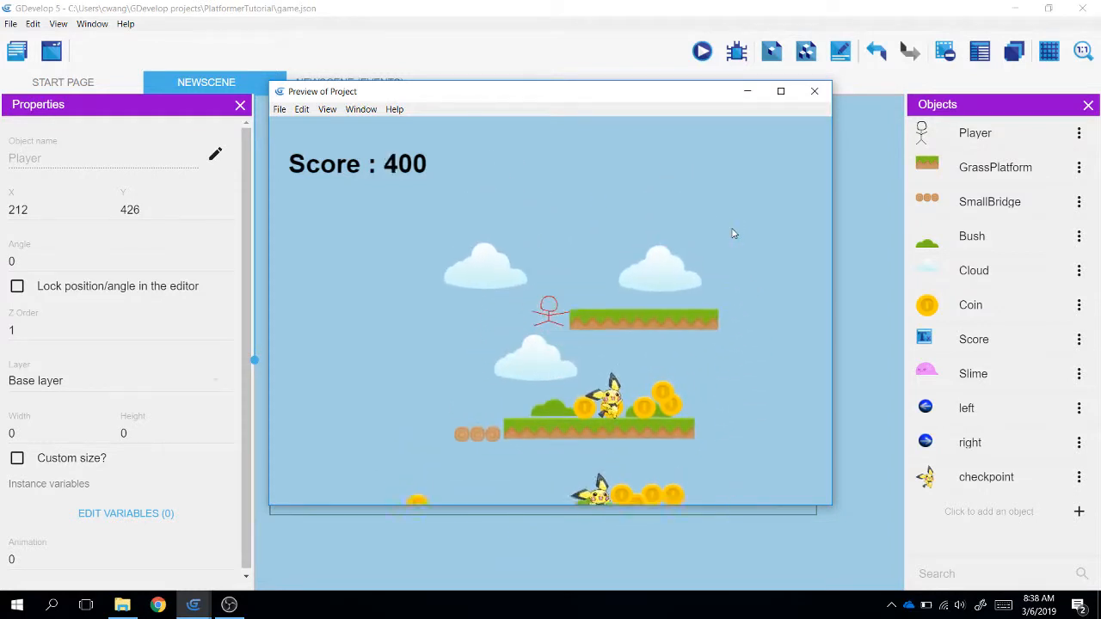
- Jump the Player again above the top platform, steering in both directions and off past the platforms' right ends
{"action": "key", "text": "space"}
{"action": "key", "text": "Left"}
{"action": "key", "text": "Right"}
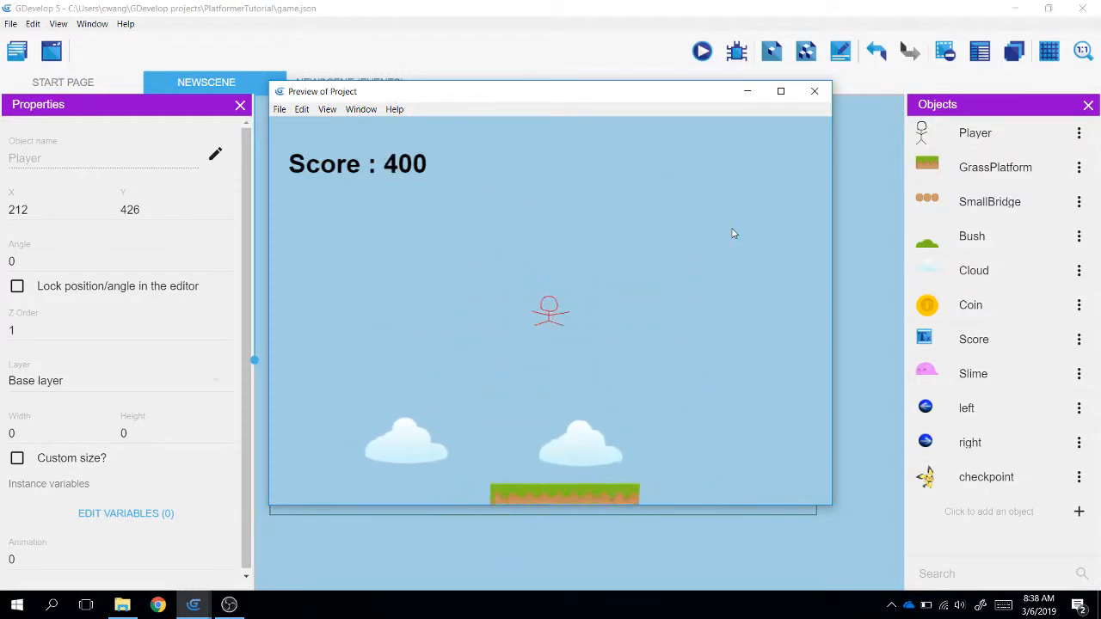
{"action": "key", "text": "space"}
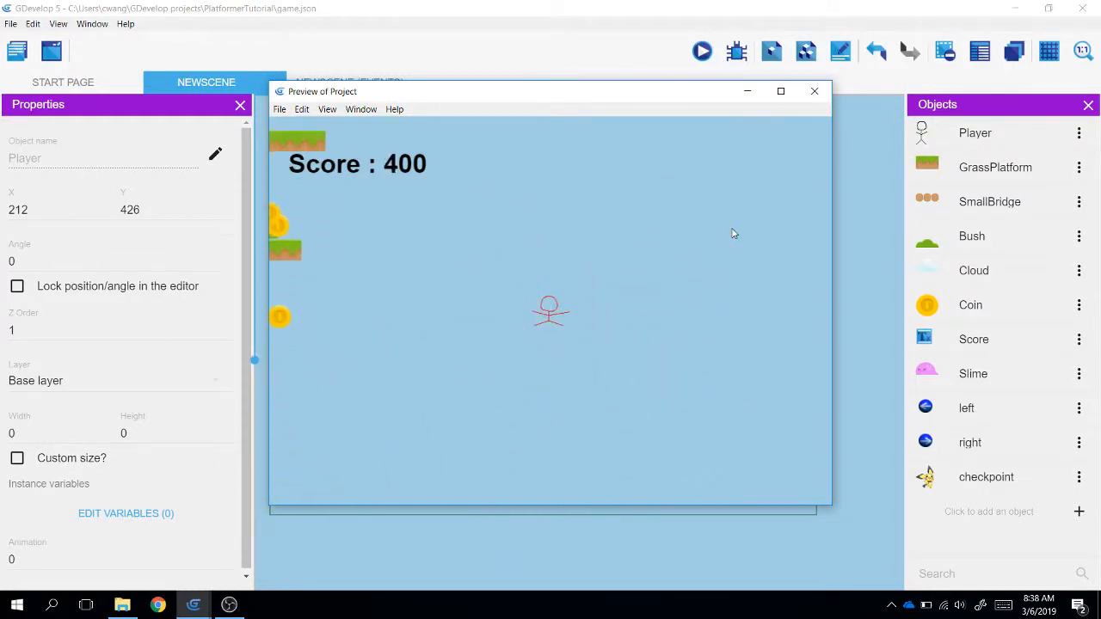